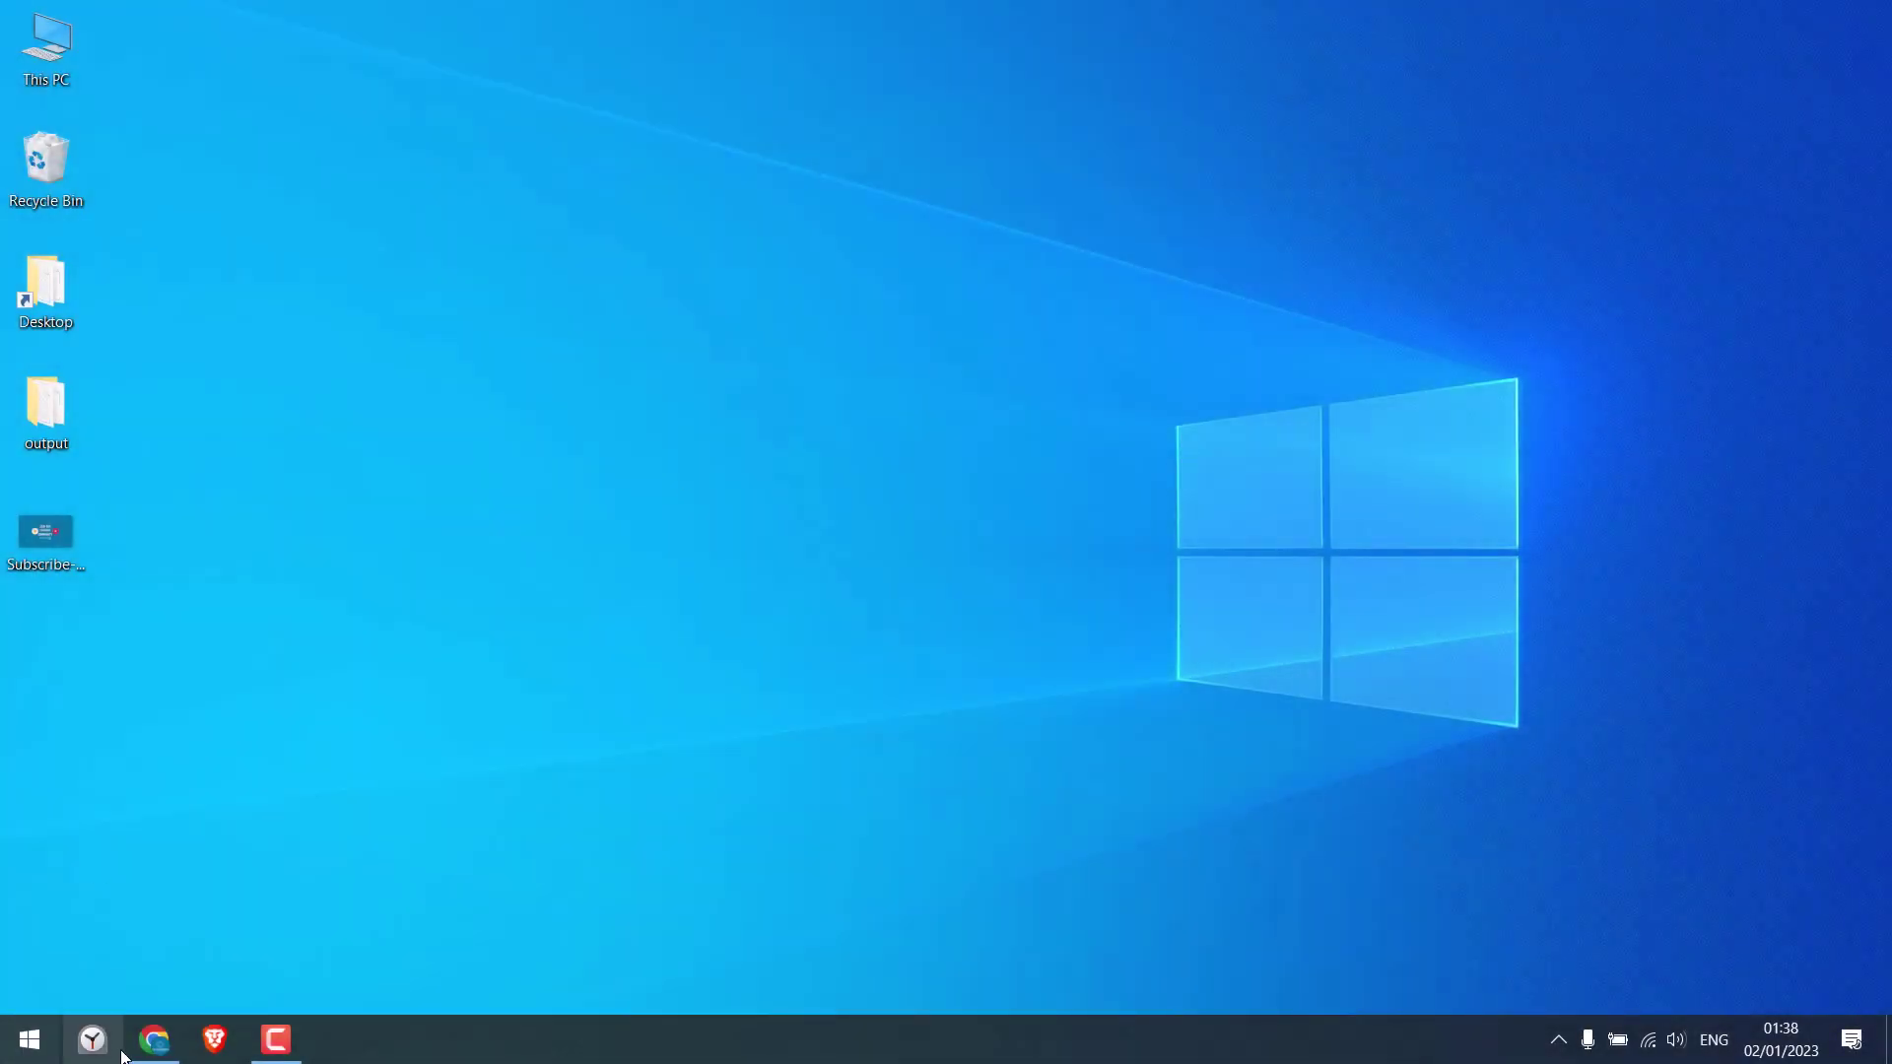
Step: Copy the Home Page URL from the browser's address bar
left_click(153, 1039)
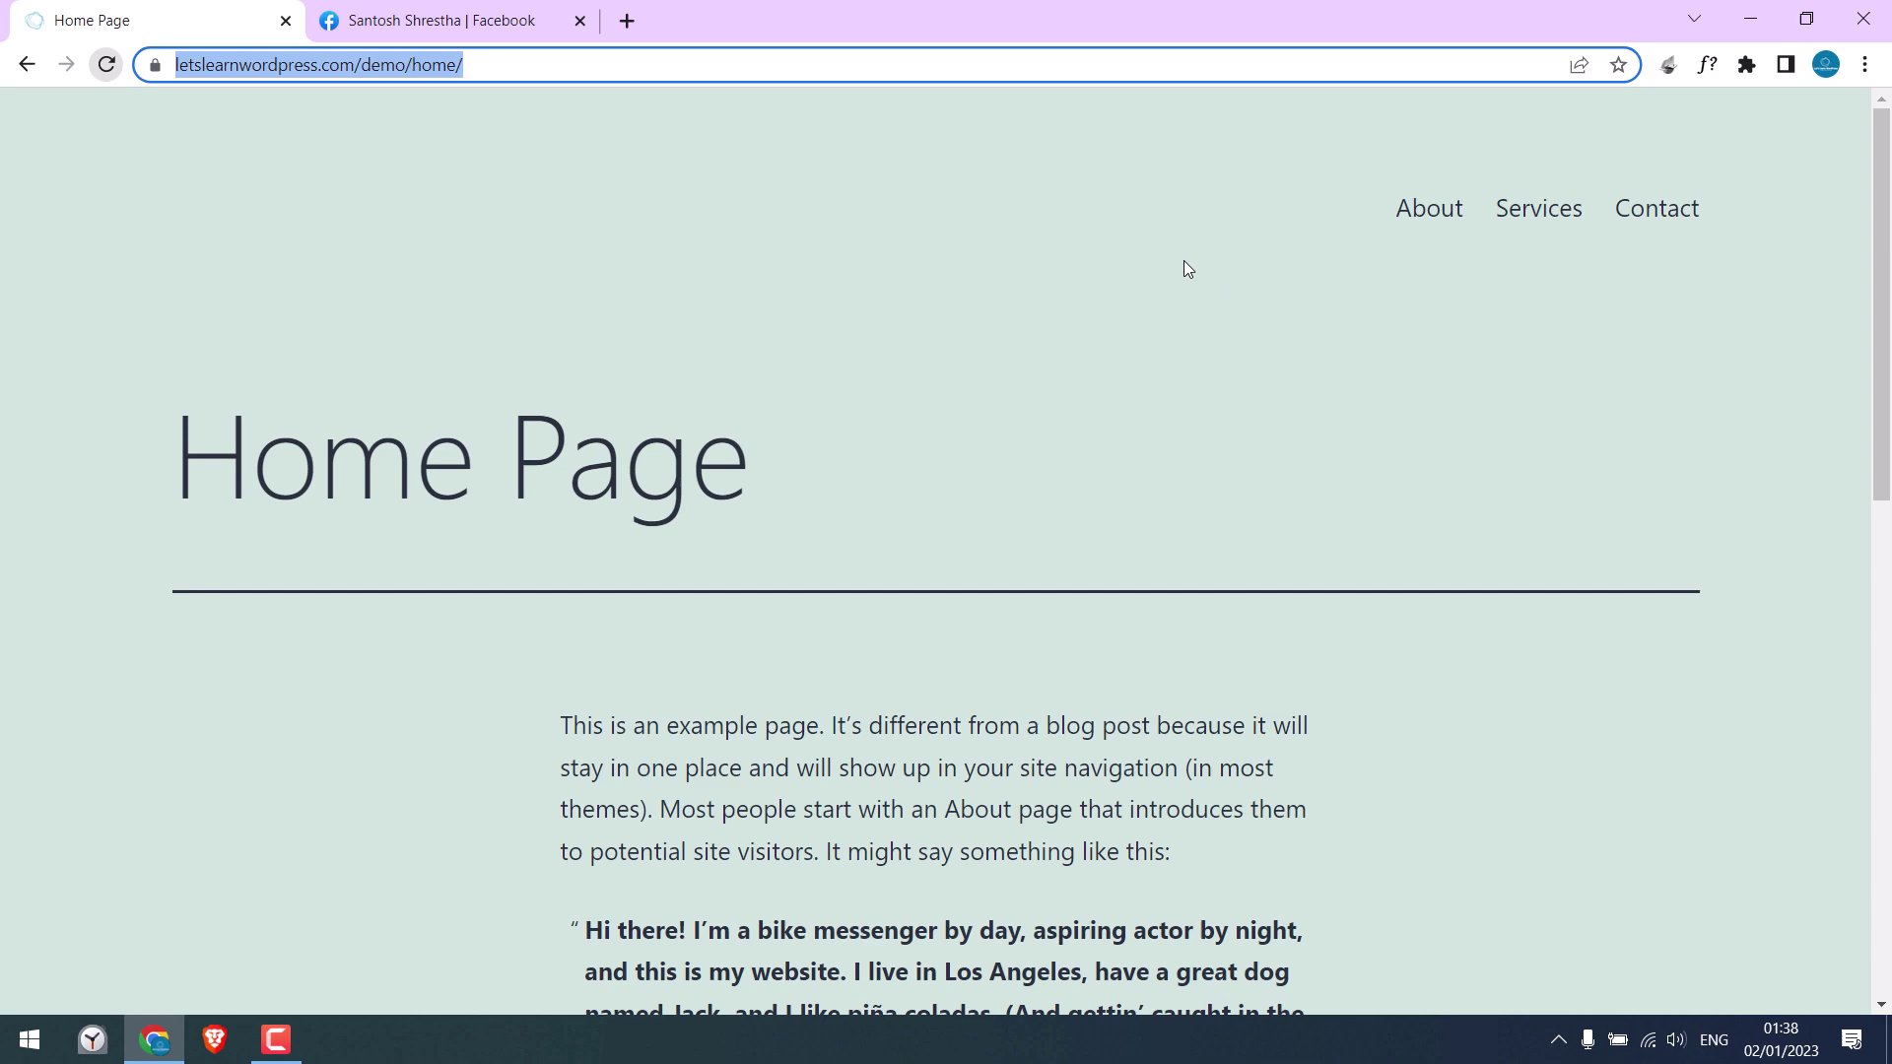
mouse_move(1879, 232)
left_mouse_down()
mouse_move(1878, 558)
mouse_move(1878, 232)
left_mouse_up()
left_click(466, 67)
right_click(511, 71)
left_click(577, 203)
Step: Paste the Home Page link into a new Facebook post to preview it, then discard the post
left_click(444, 20)
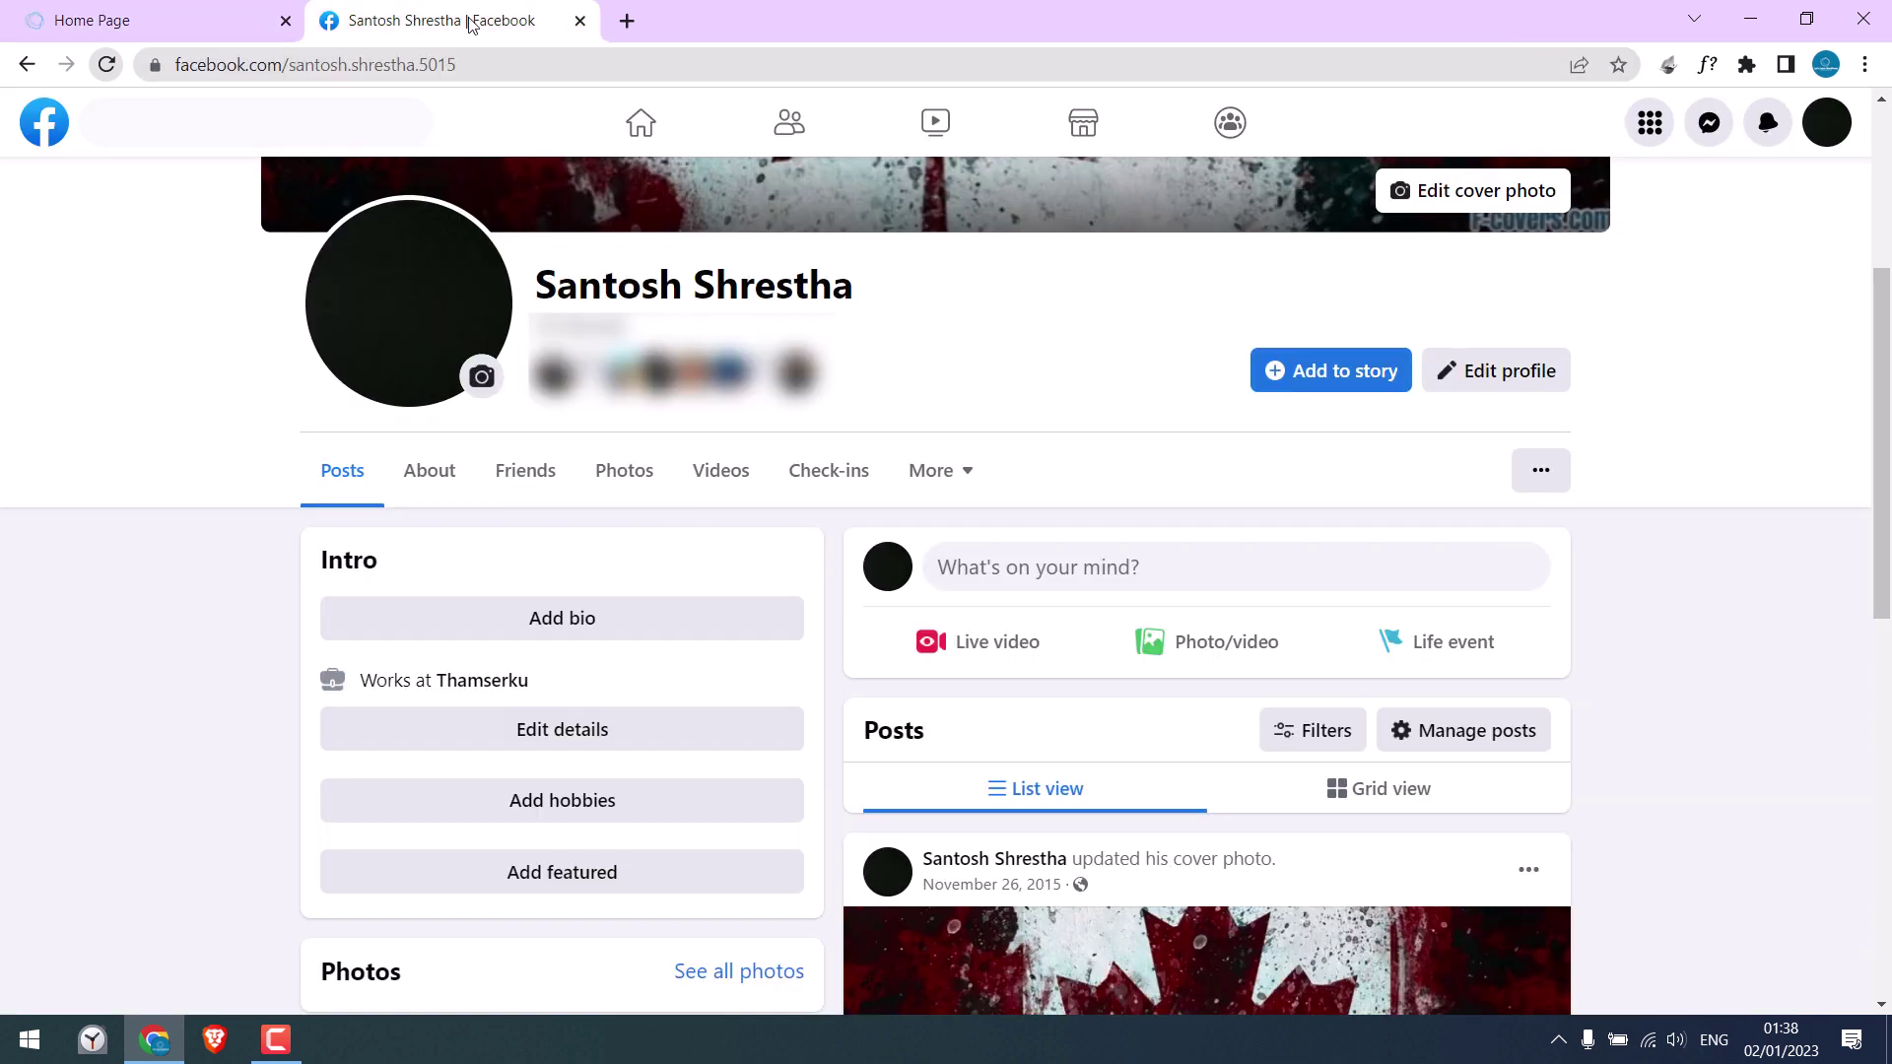
left_click(1090, 537)
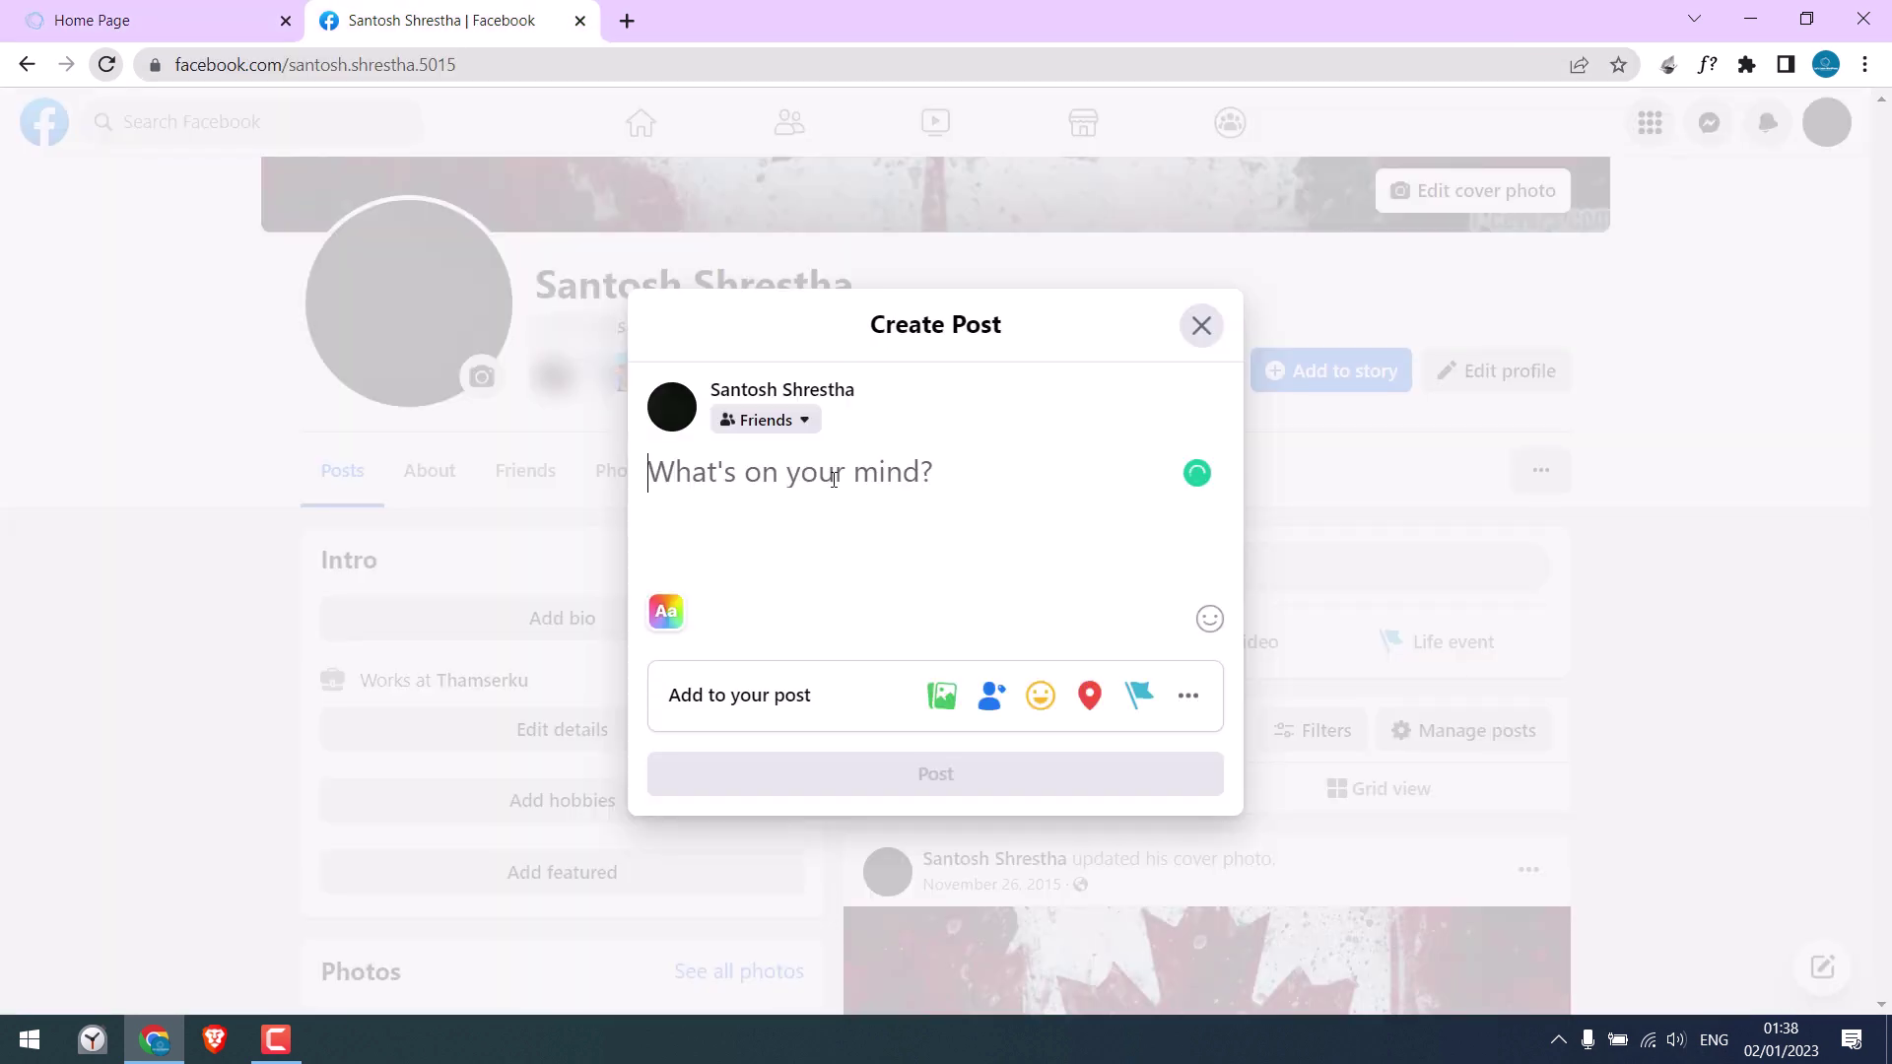
key("ctrl+v")
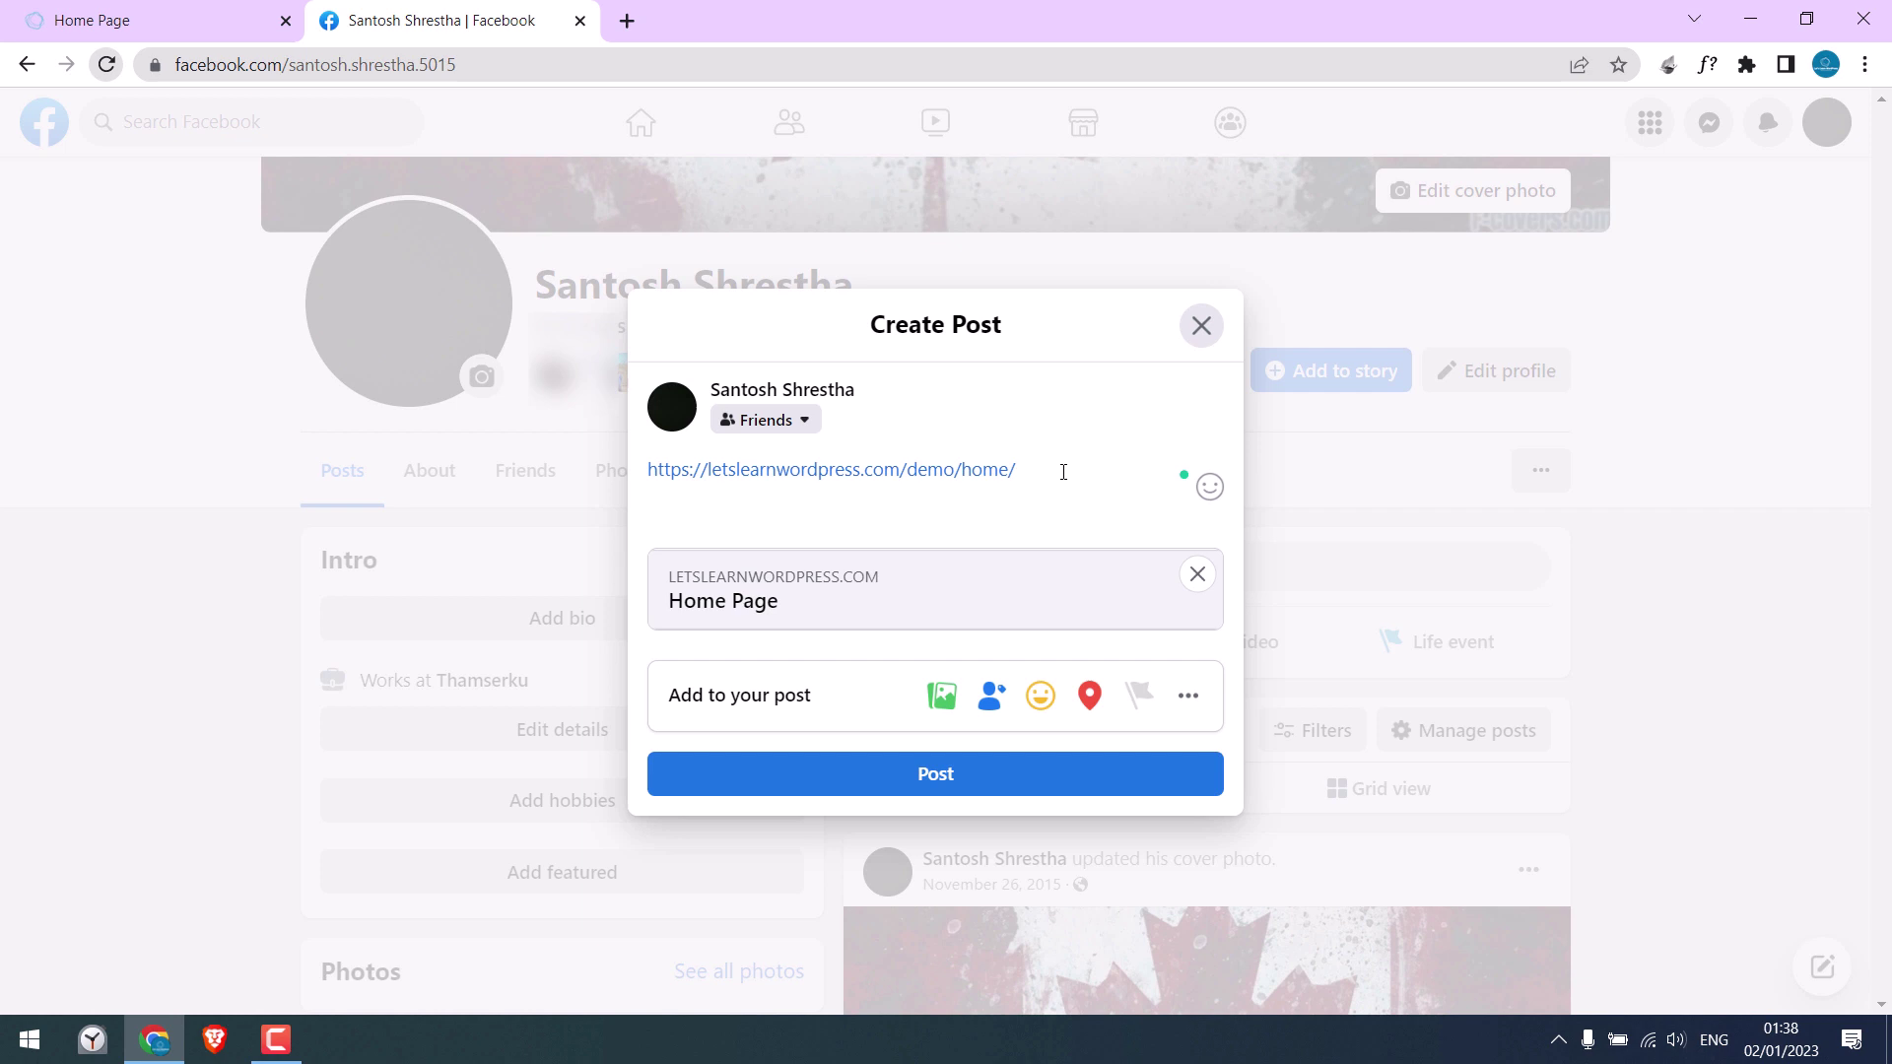
left_click(1202, 326)
Step: Change the site address from /demo/home/ to /demo/wp-admin and load it
left_click(148, 20)
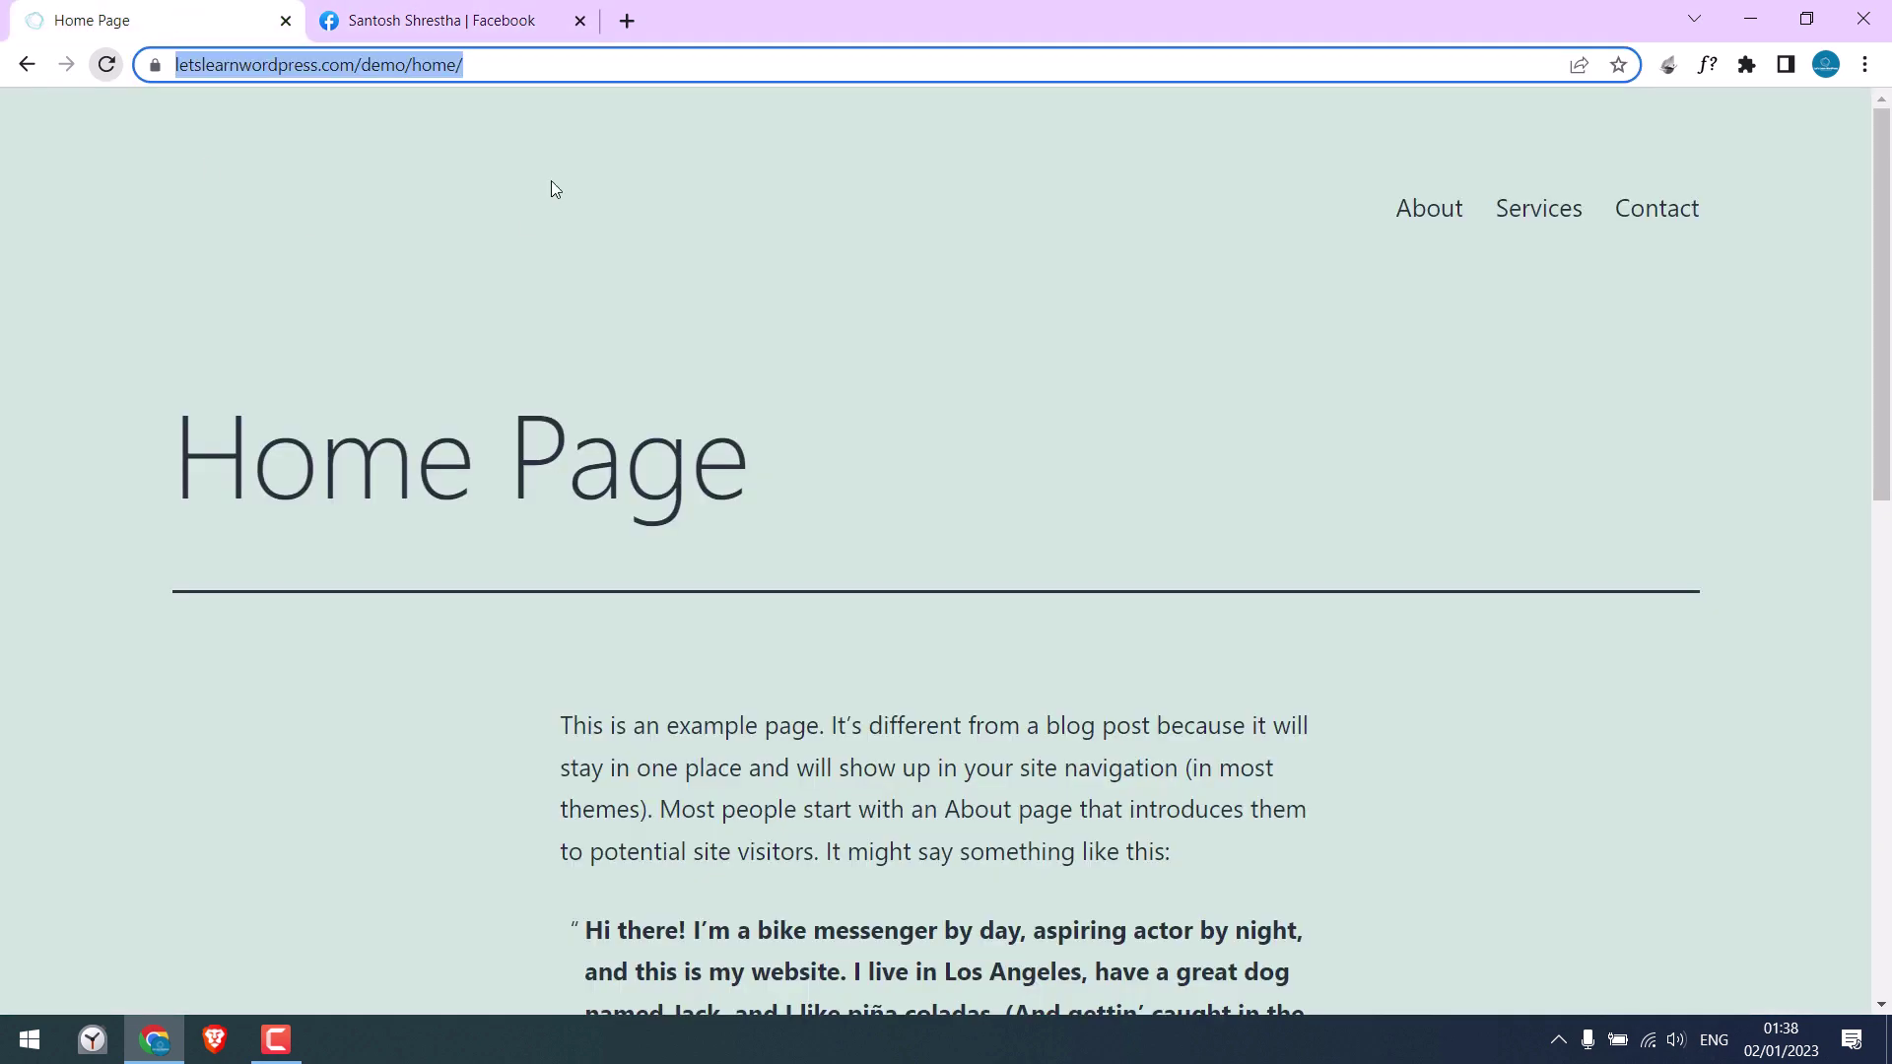
left_click(554, 69)
left_click_drag(471, 67, 612, 68)
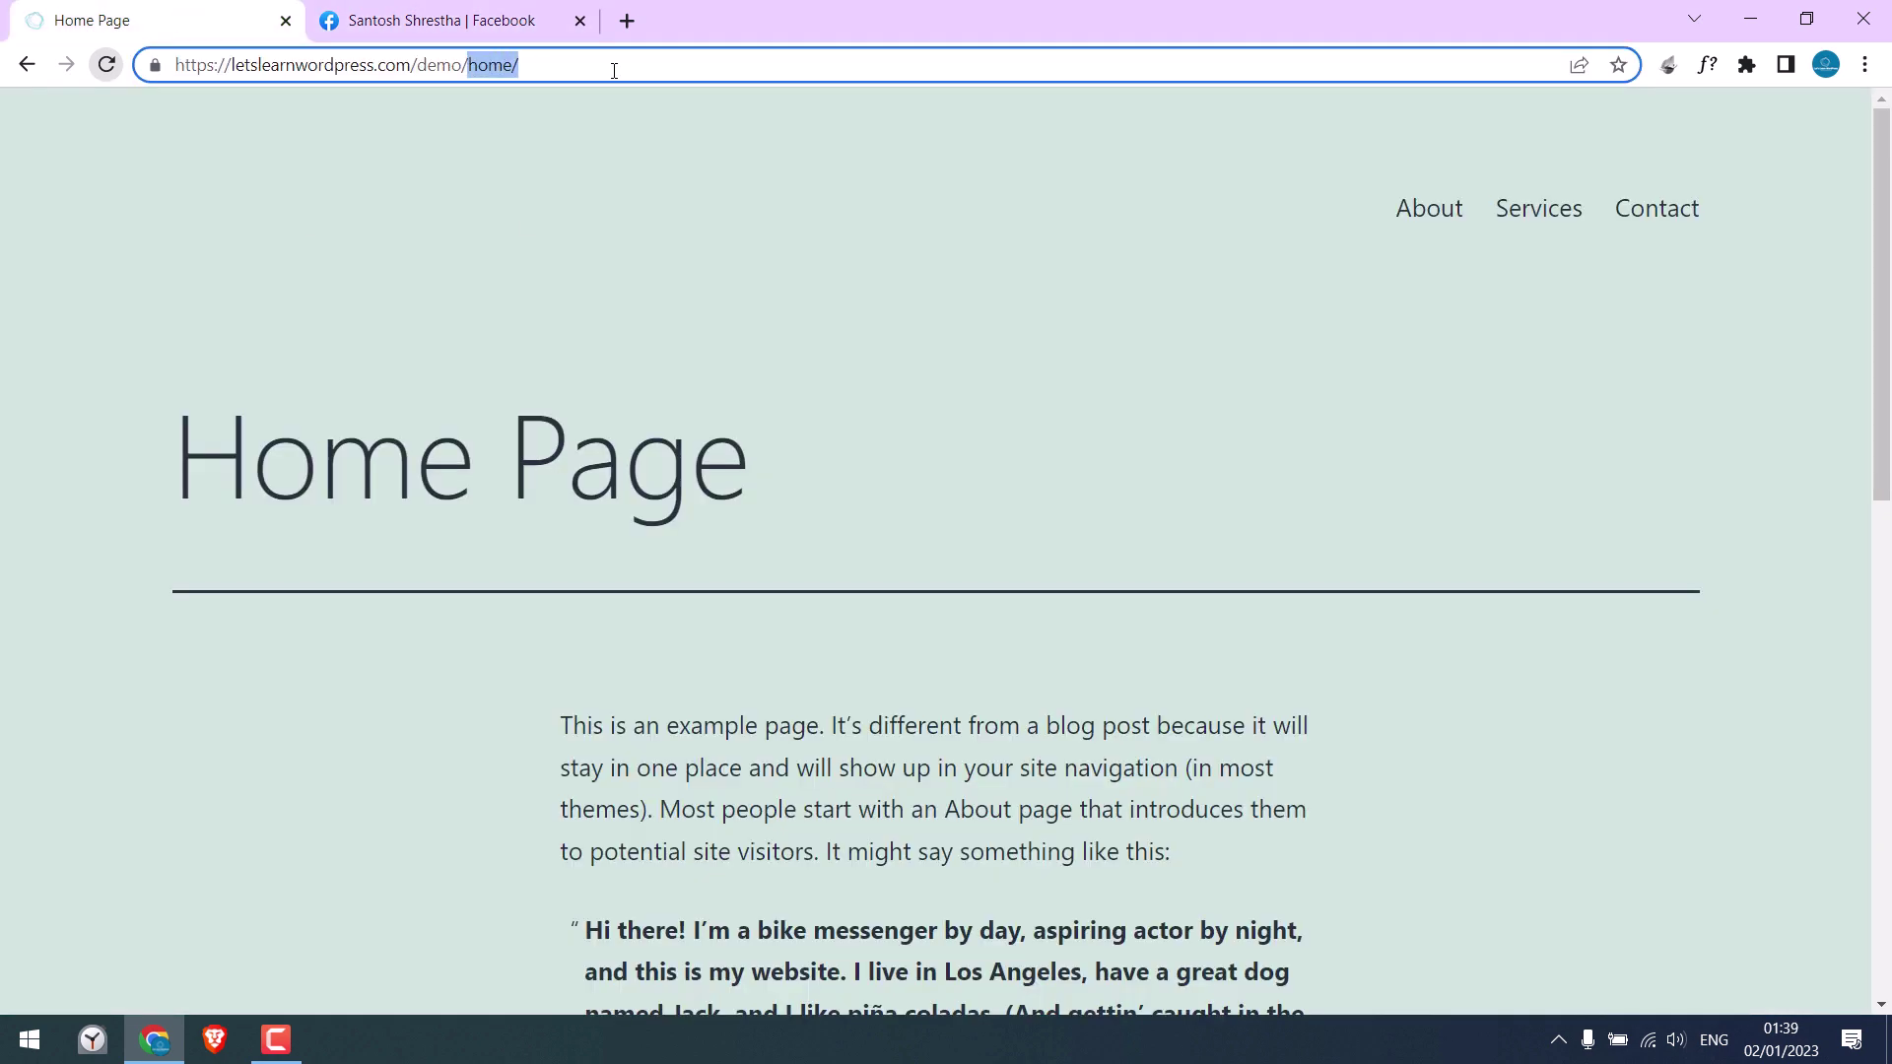
type("wp-admin")
key("Return")
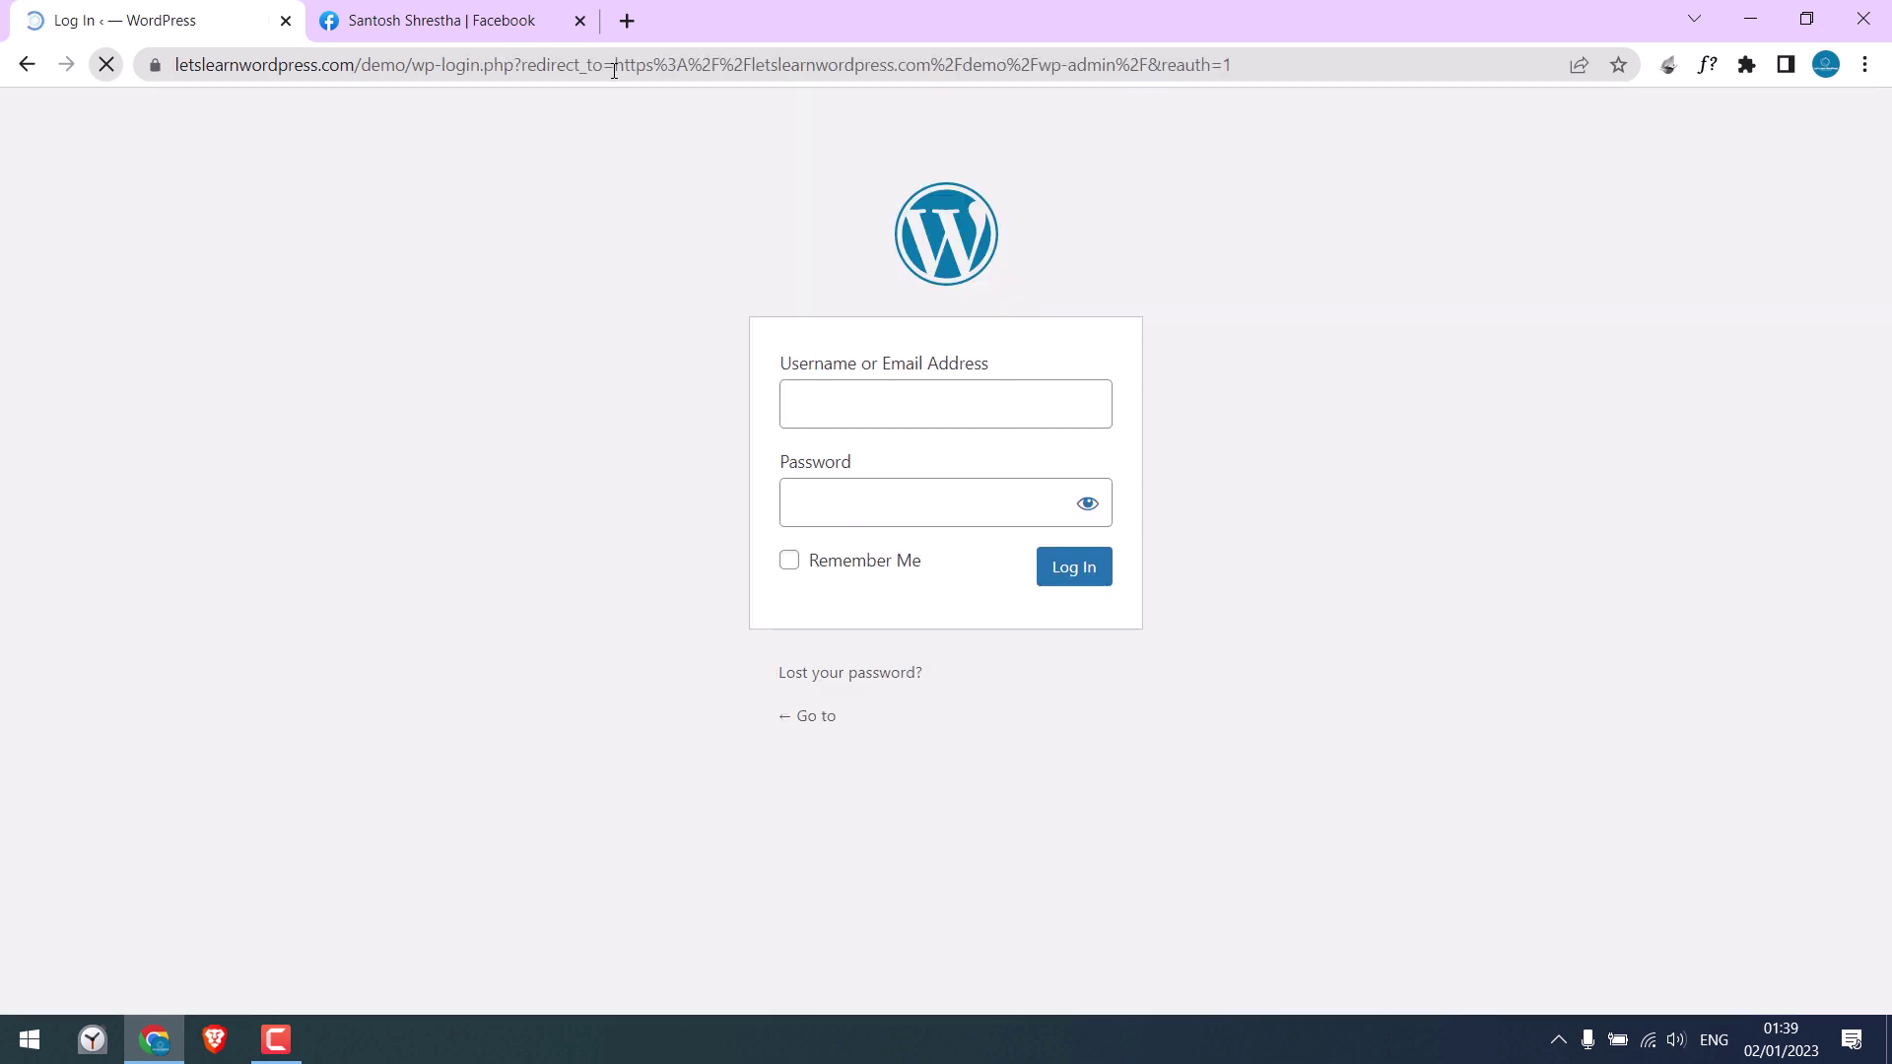
Step: Log in with the demo admin username and password and go to Pages > All Pages
left_click(892, 406)
type("demo")
key("Tab")
type("demo123456")
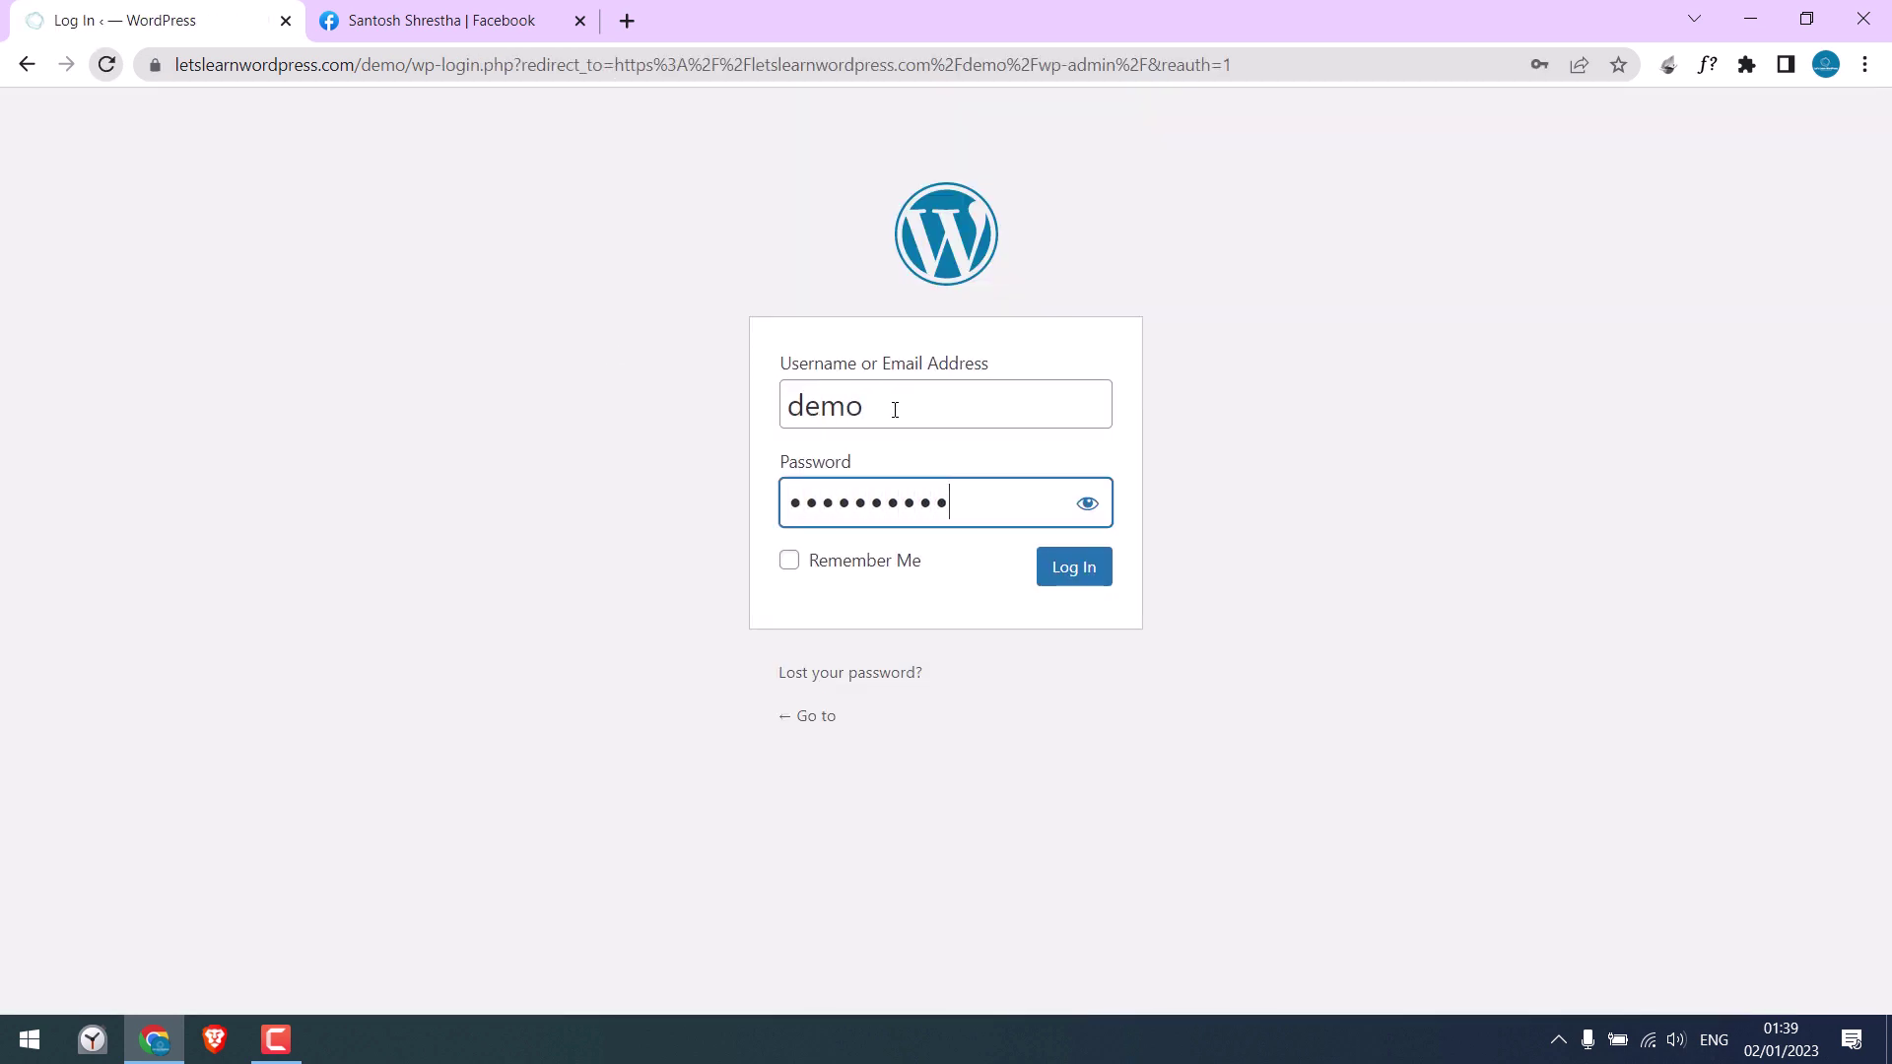
key("Return")
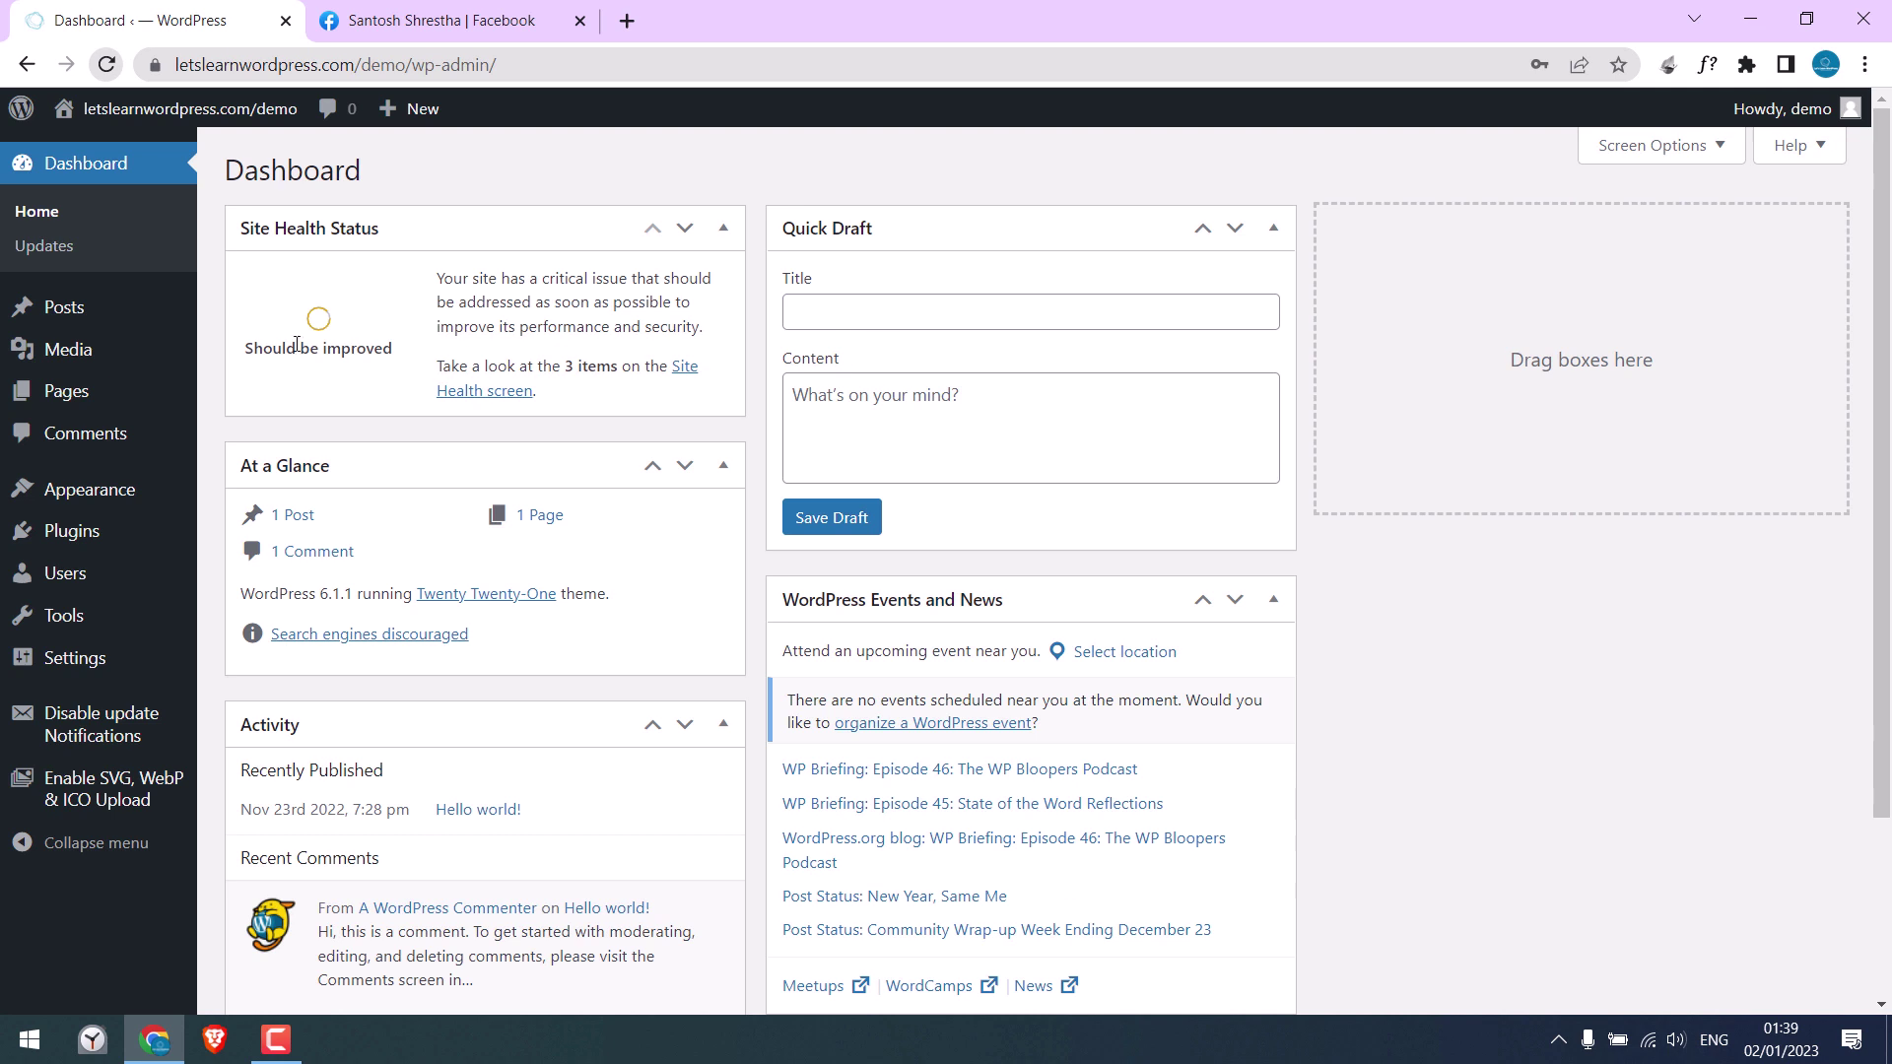
mouse_move(72, 397)
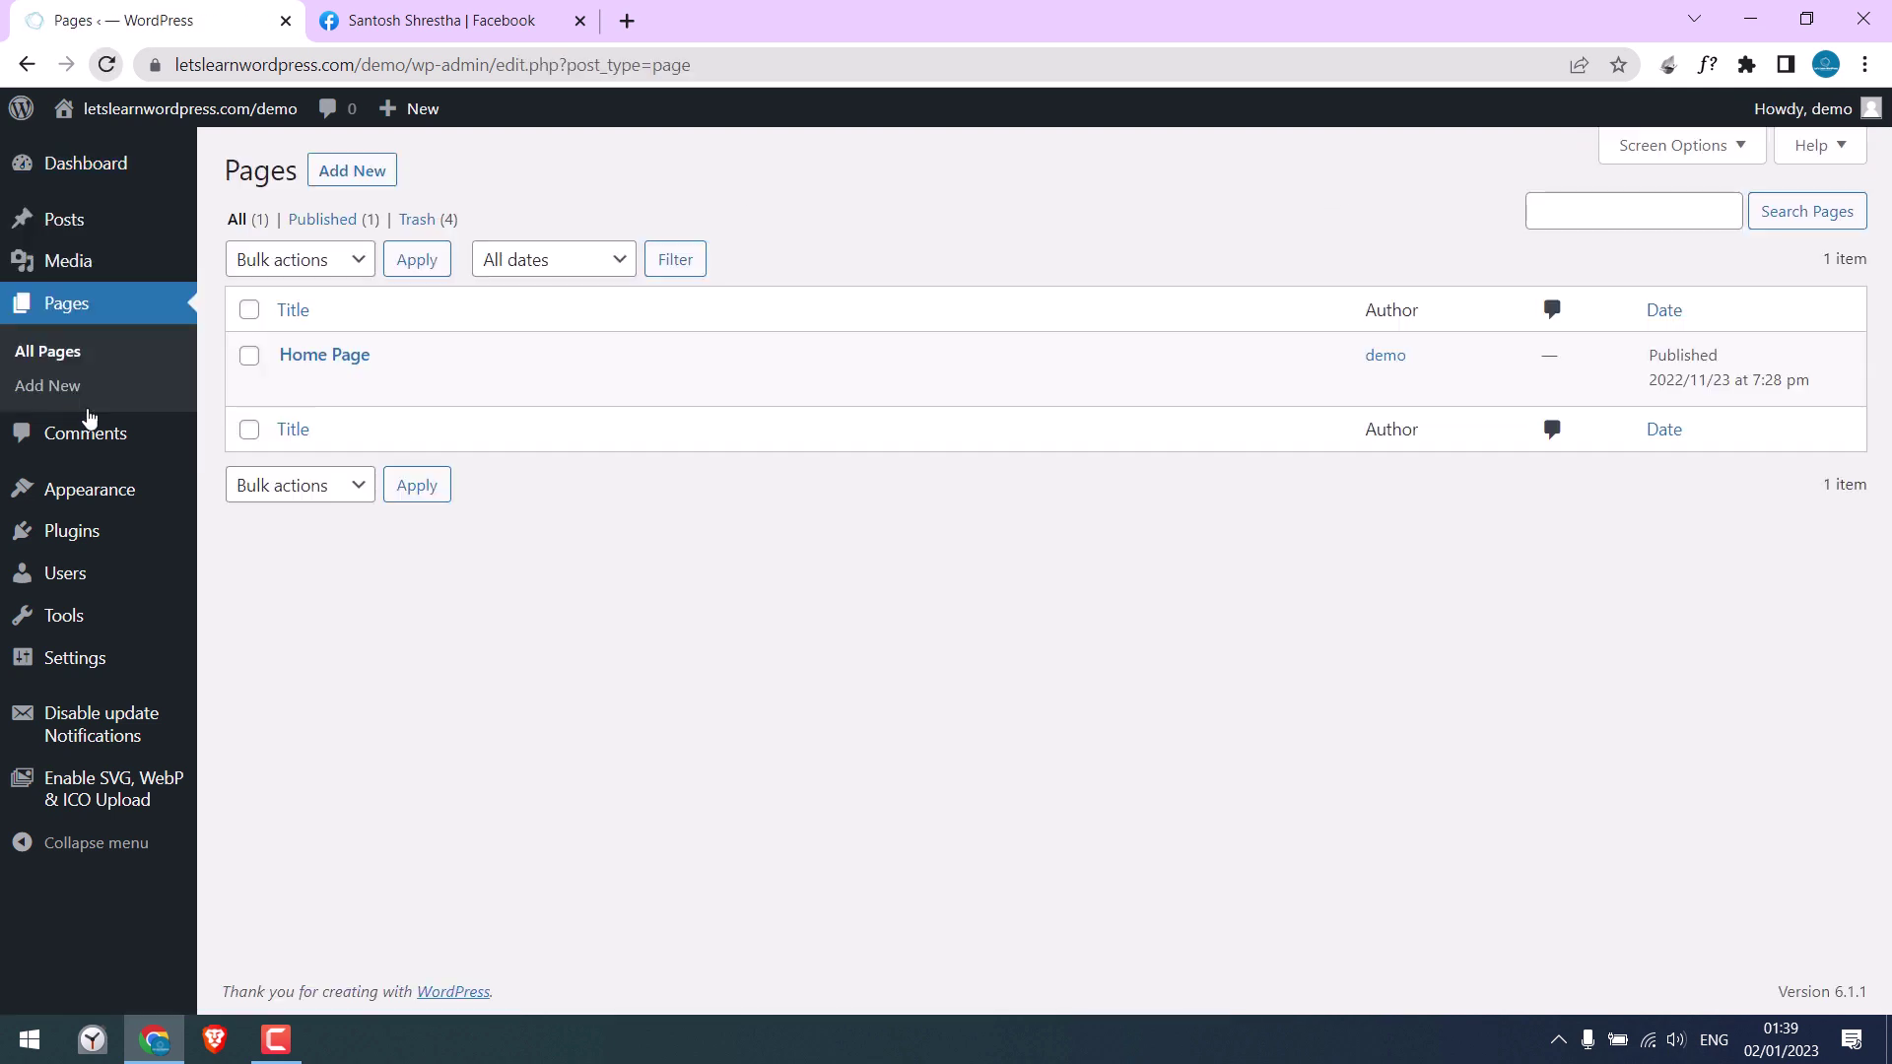
Step: Open Home Page in the editor and close the featured image picker without choosing one
left_click(336, 362)
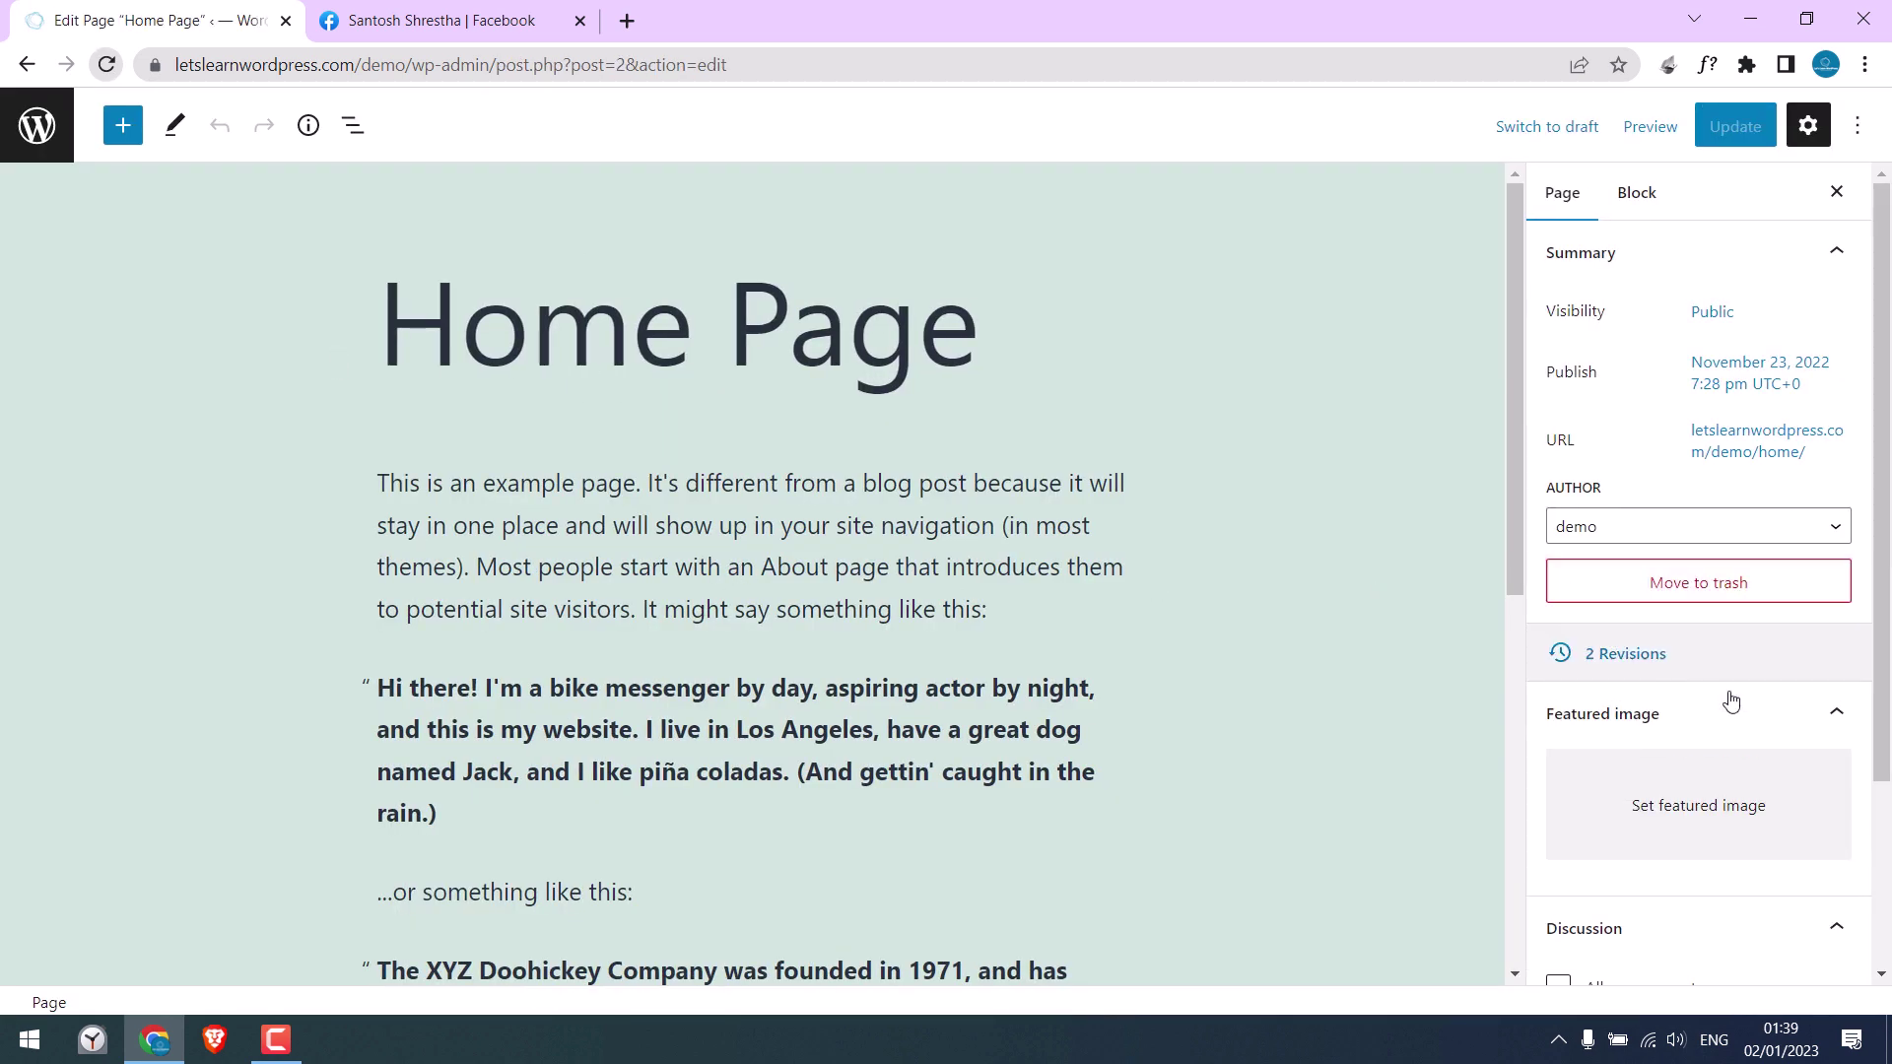
left_click(1665, 822)
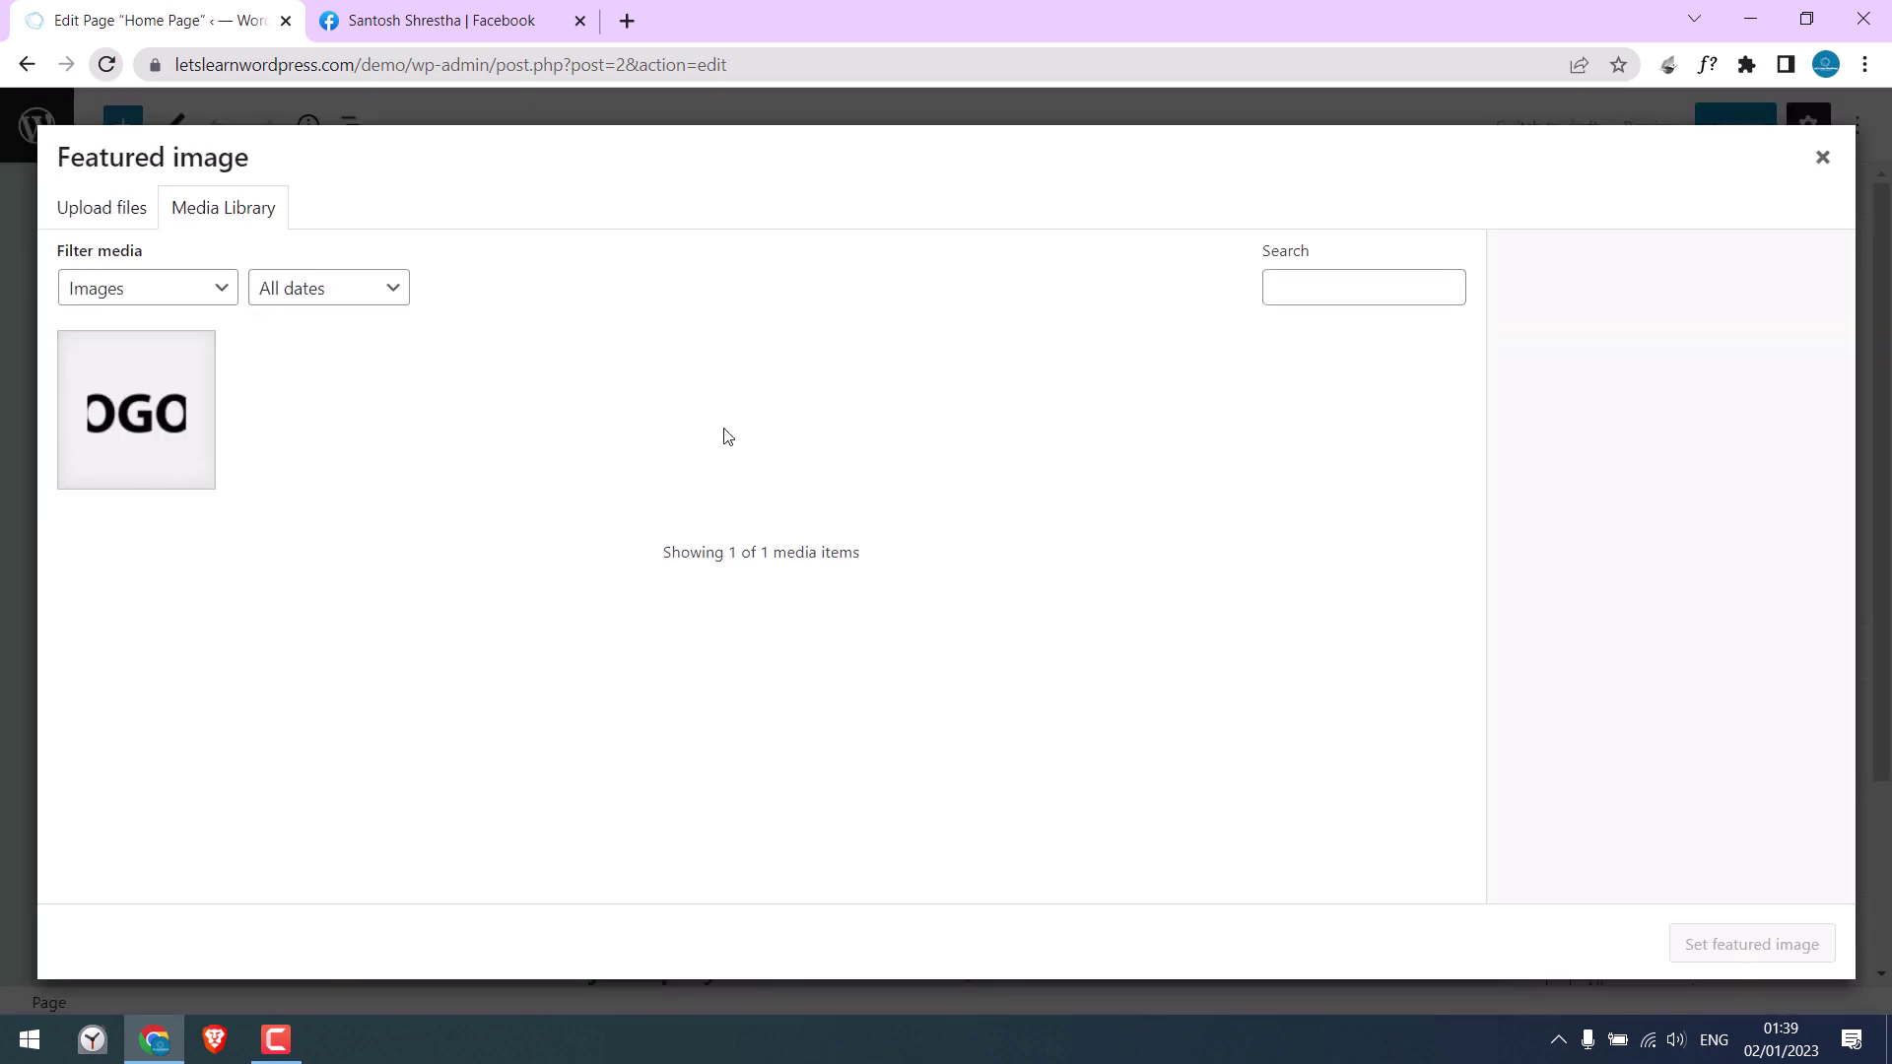
left_click(1822, 157)
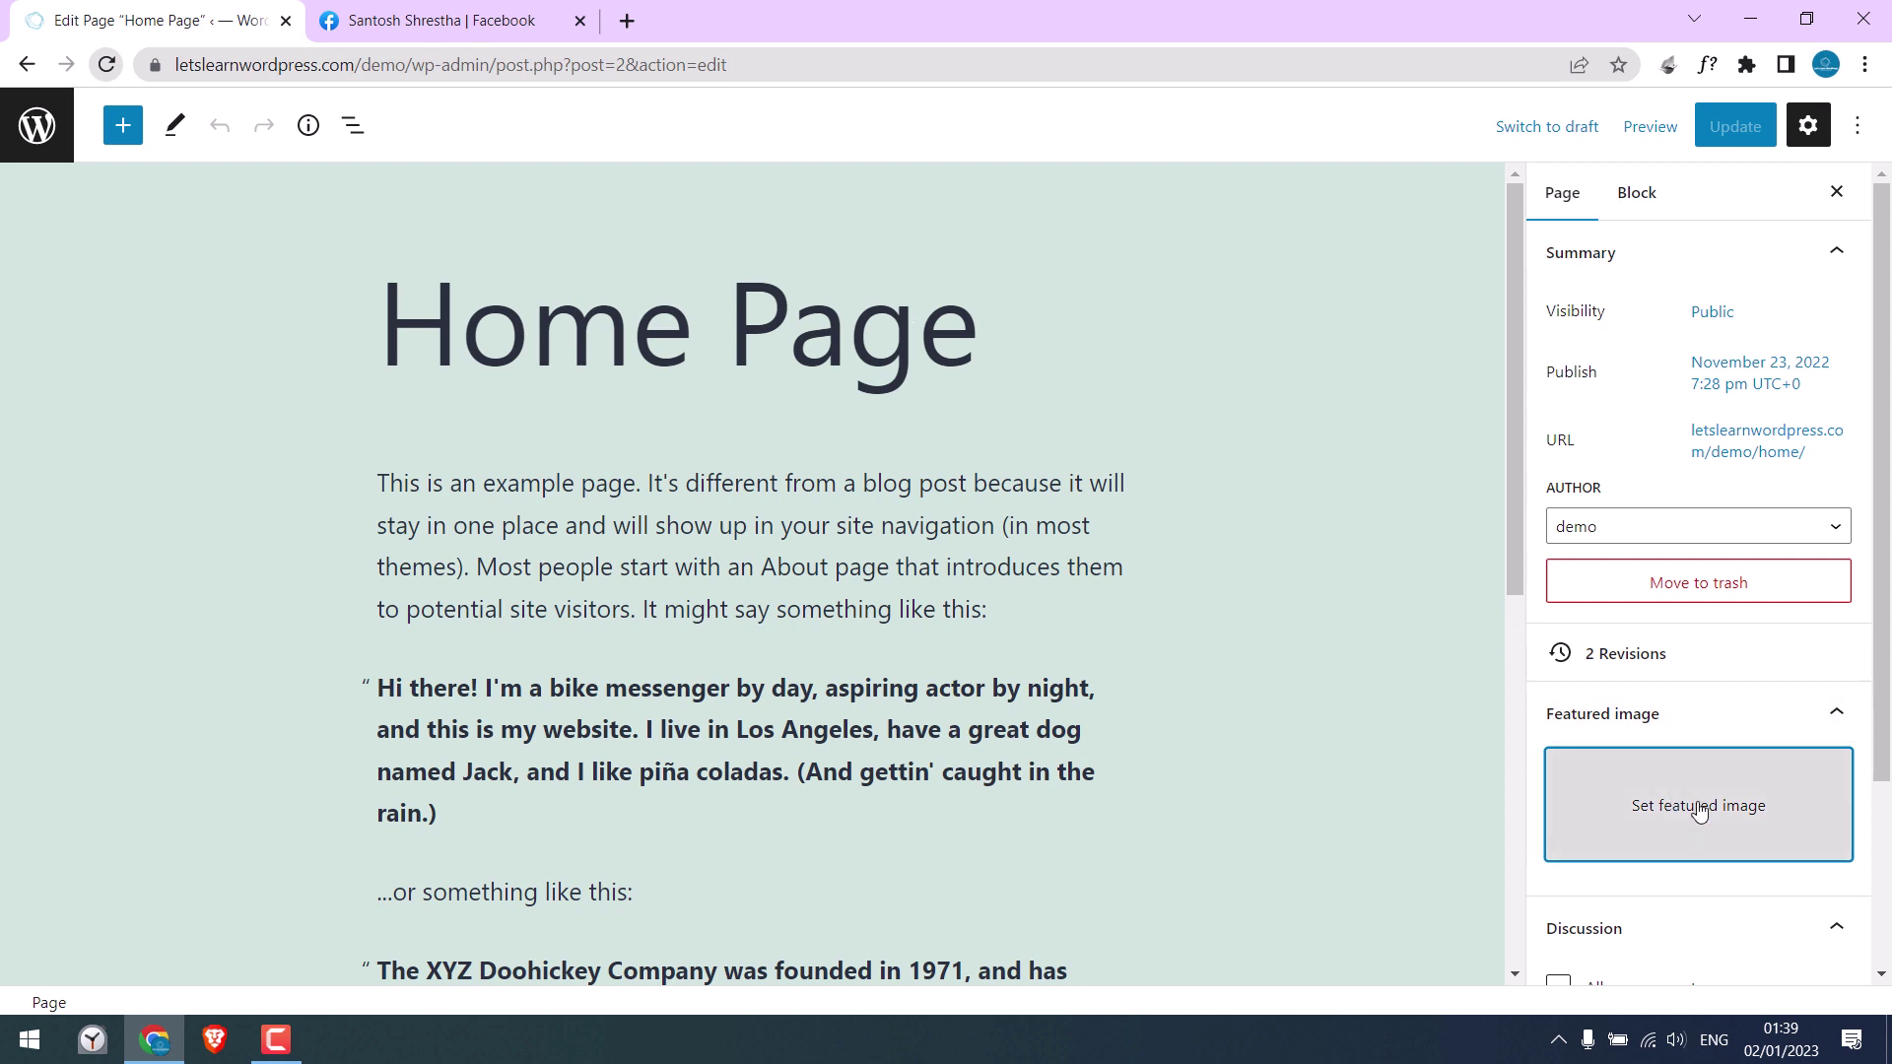
Step: Search 'yoast seo' under Plugins > Add New, then install and activate Yoast SEO
left_click(27, 69)
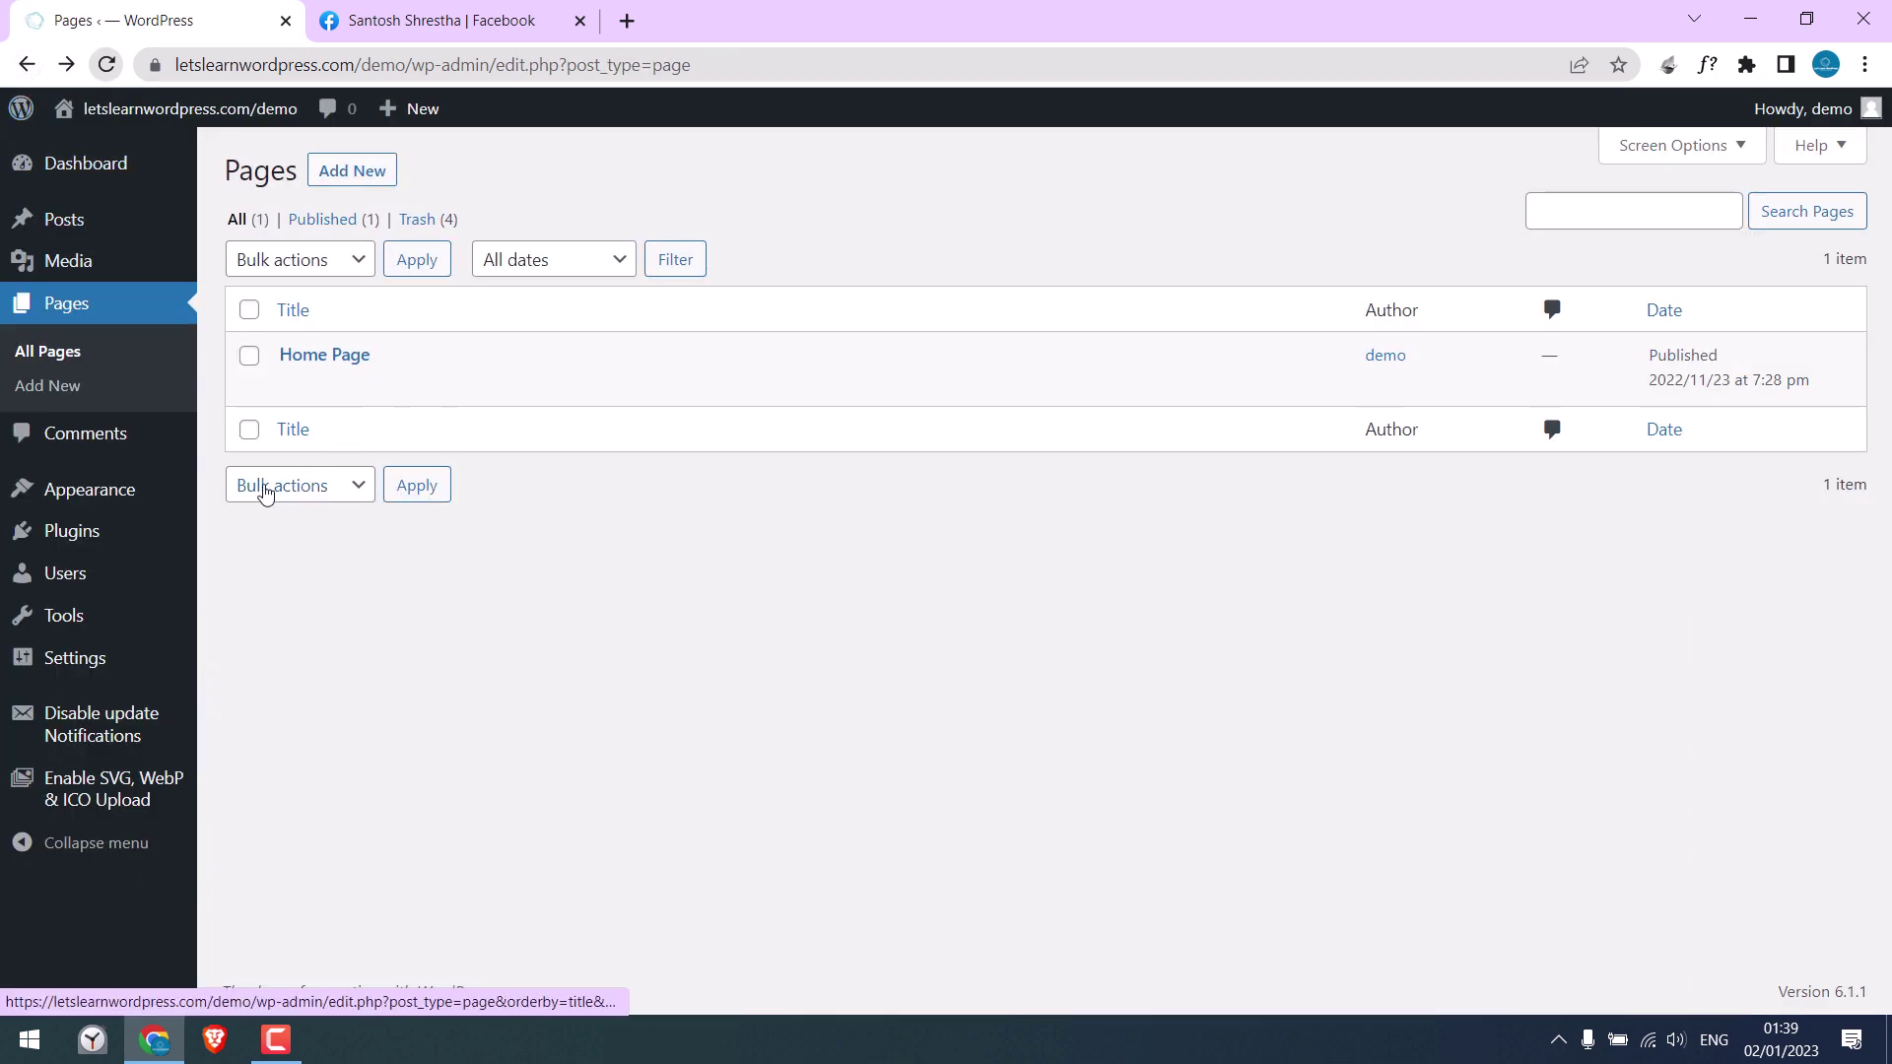
mouse_move(139, 539)
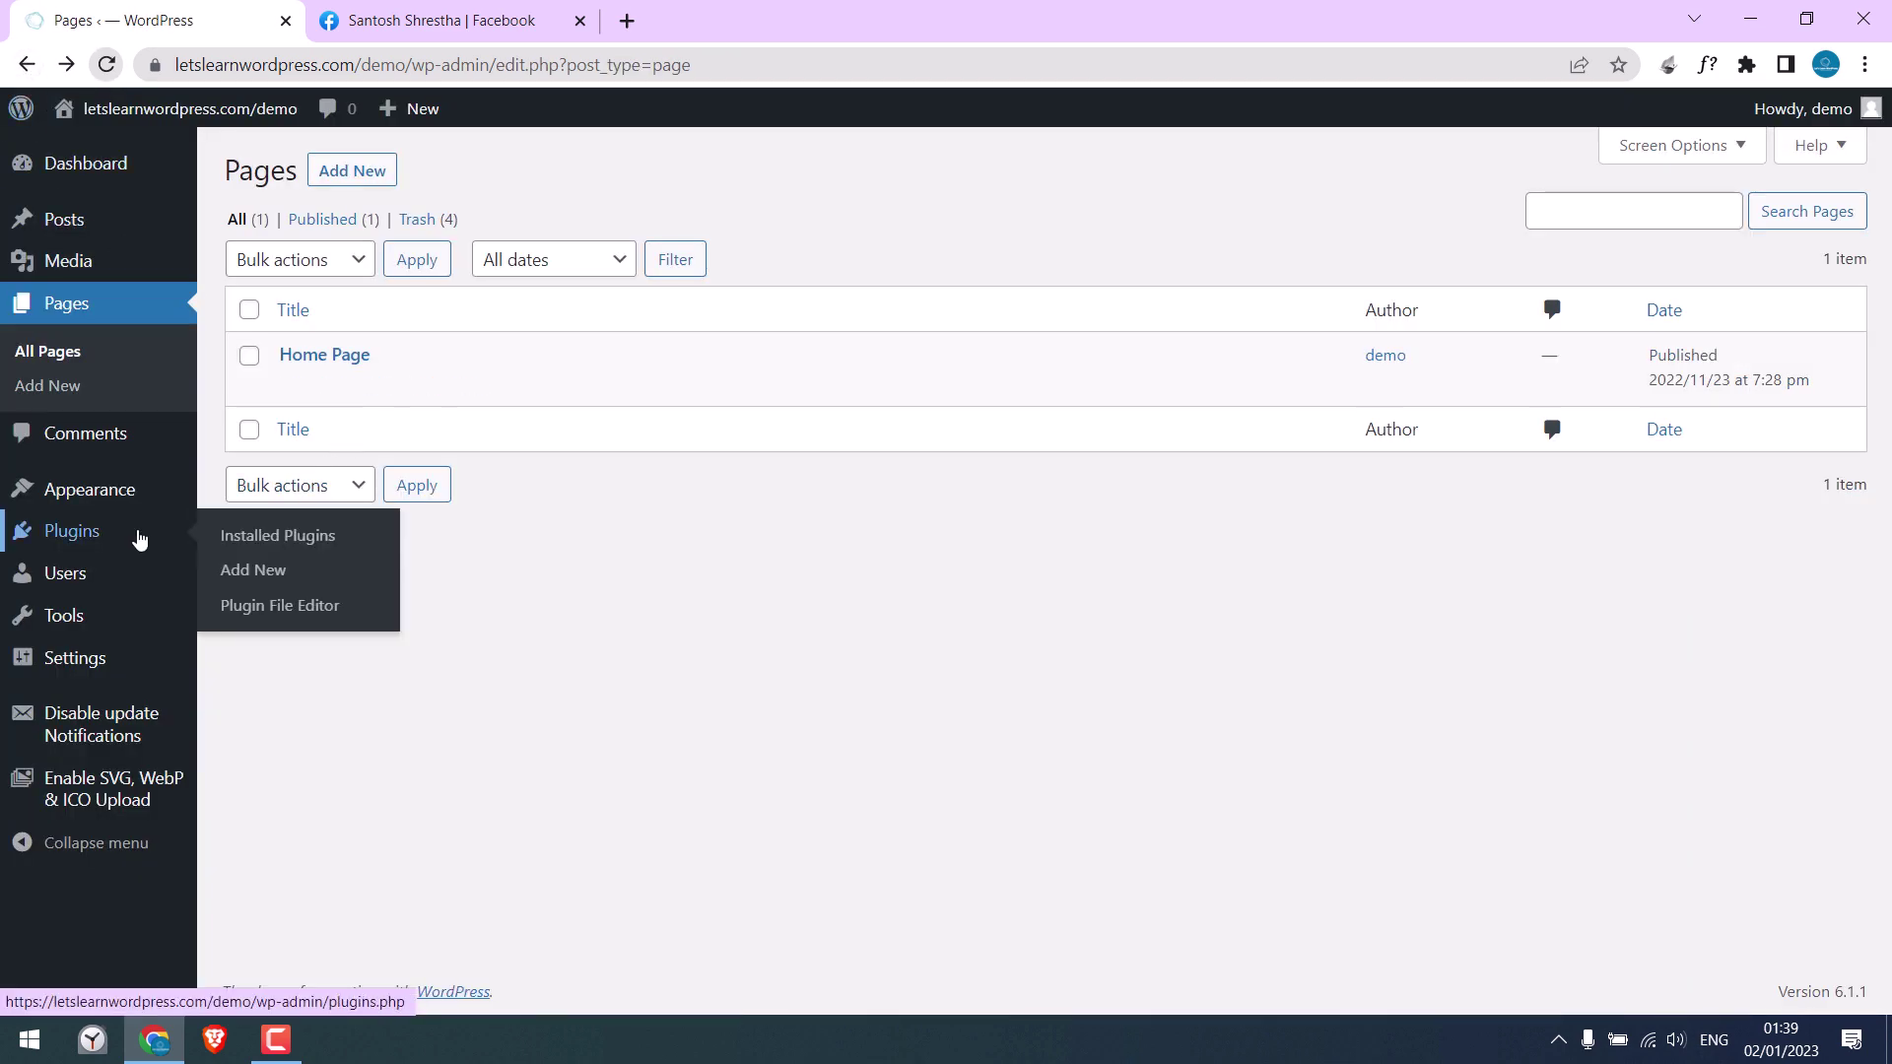
left_click(252, 578)
left_click(1533, 237)
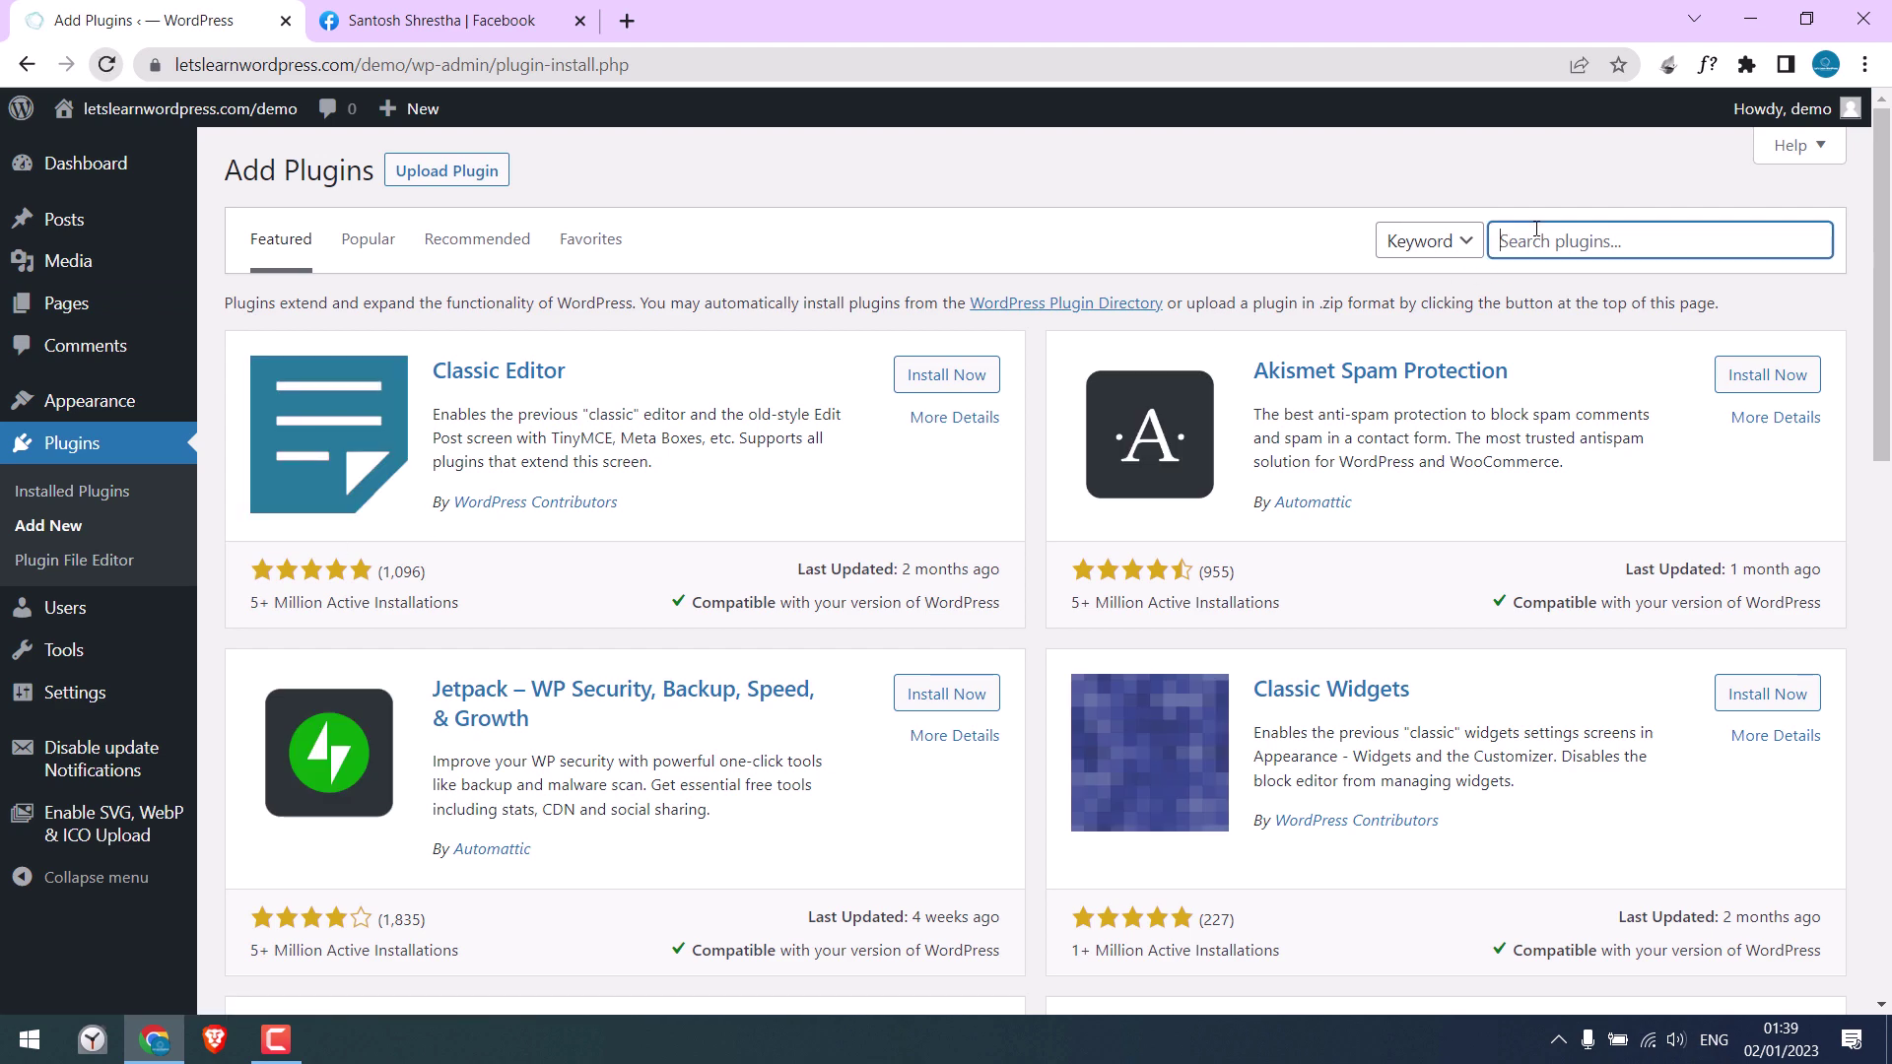
type("yoast seo")
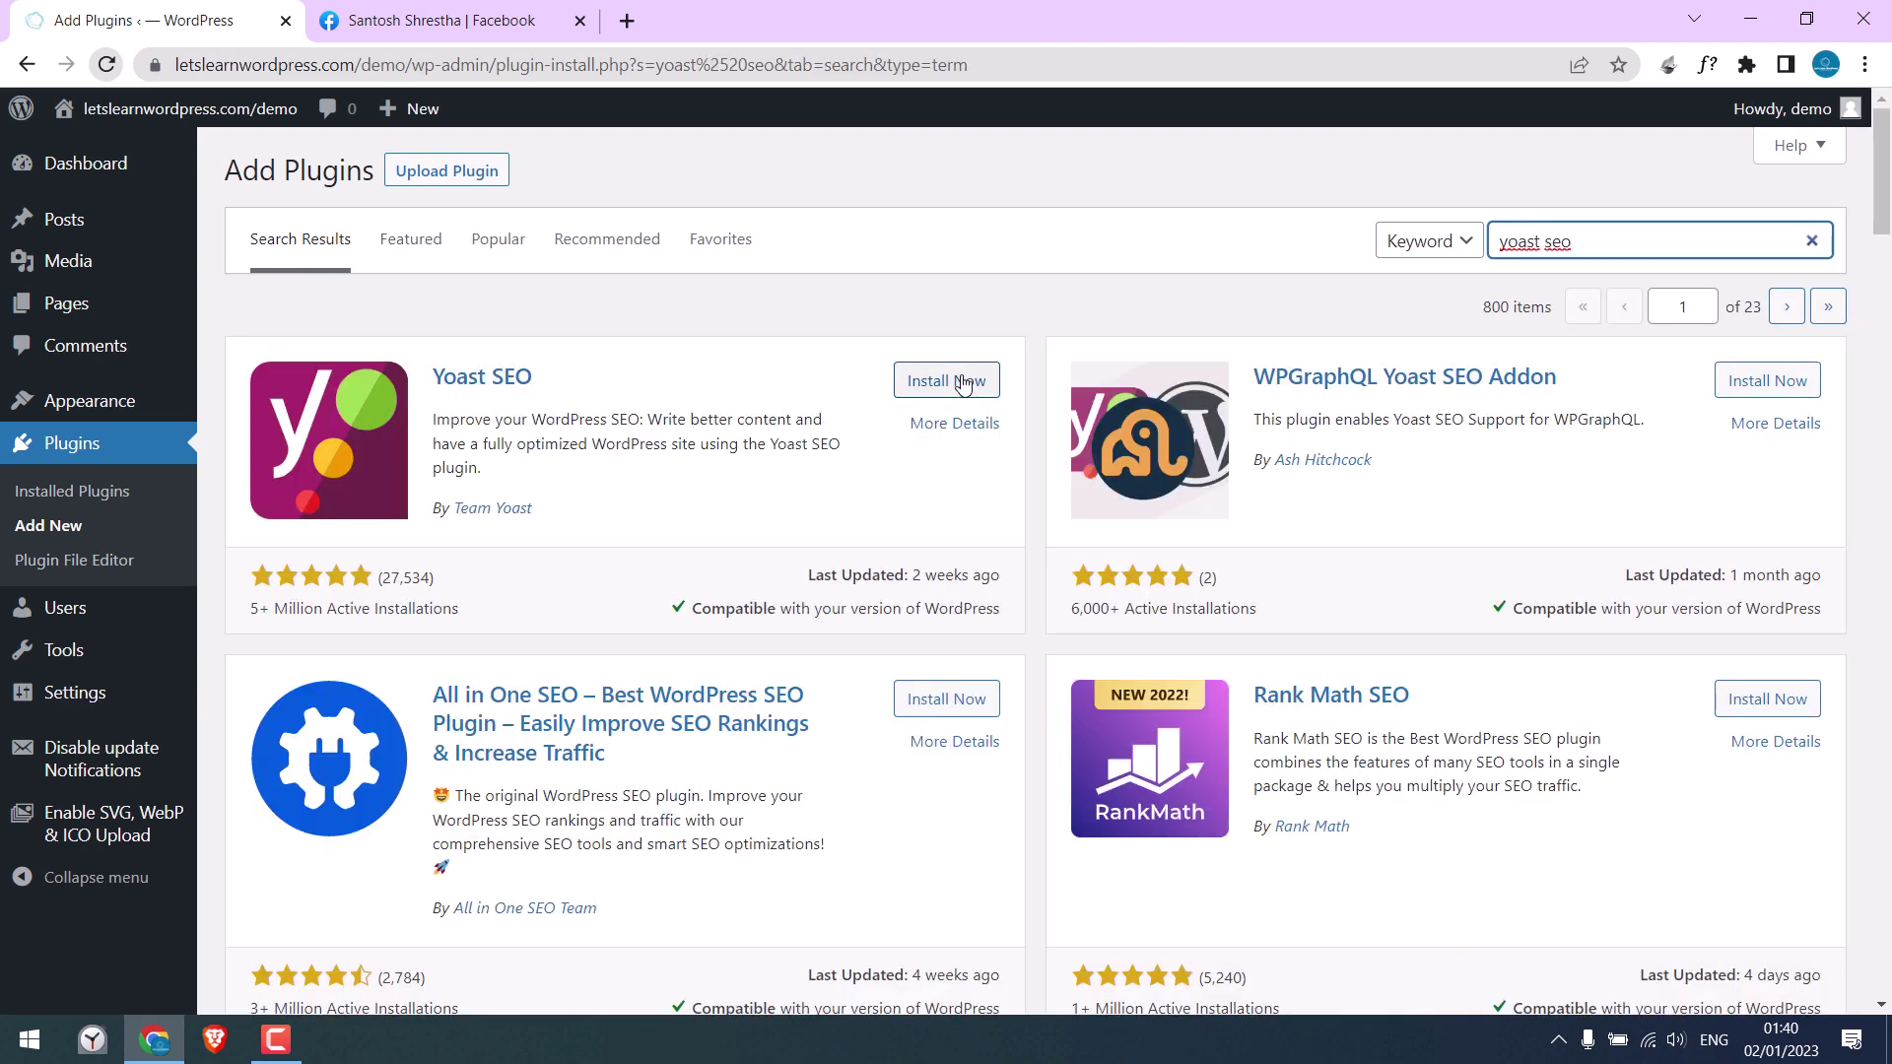
left_click(962, 382)
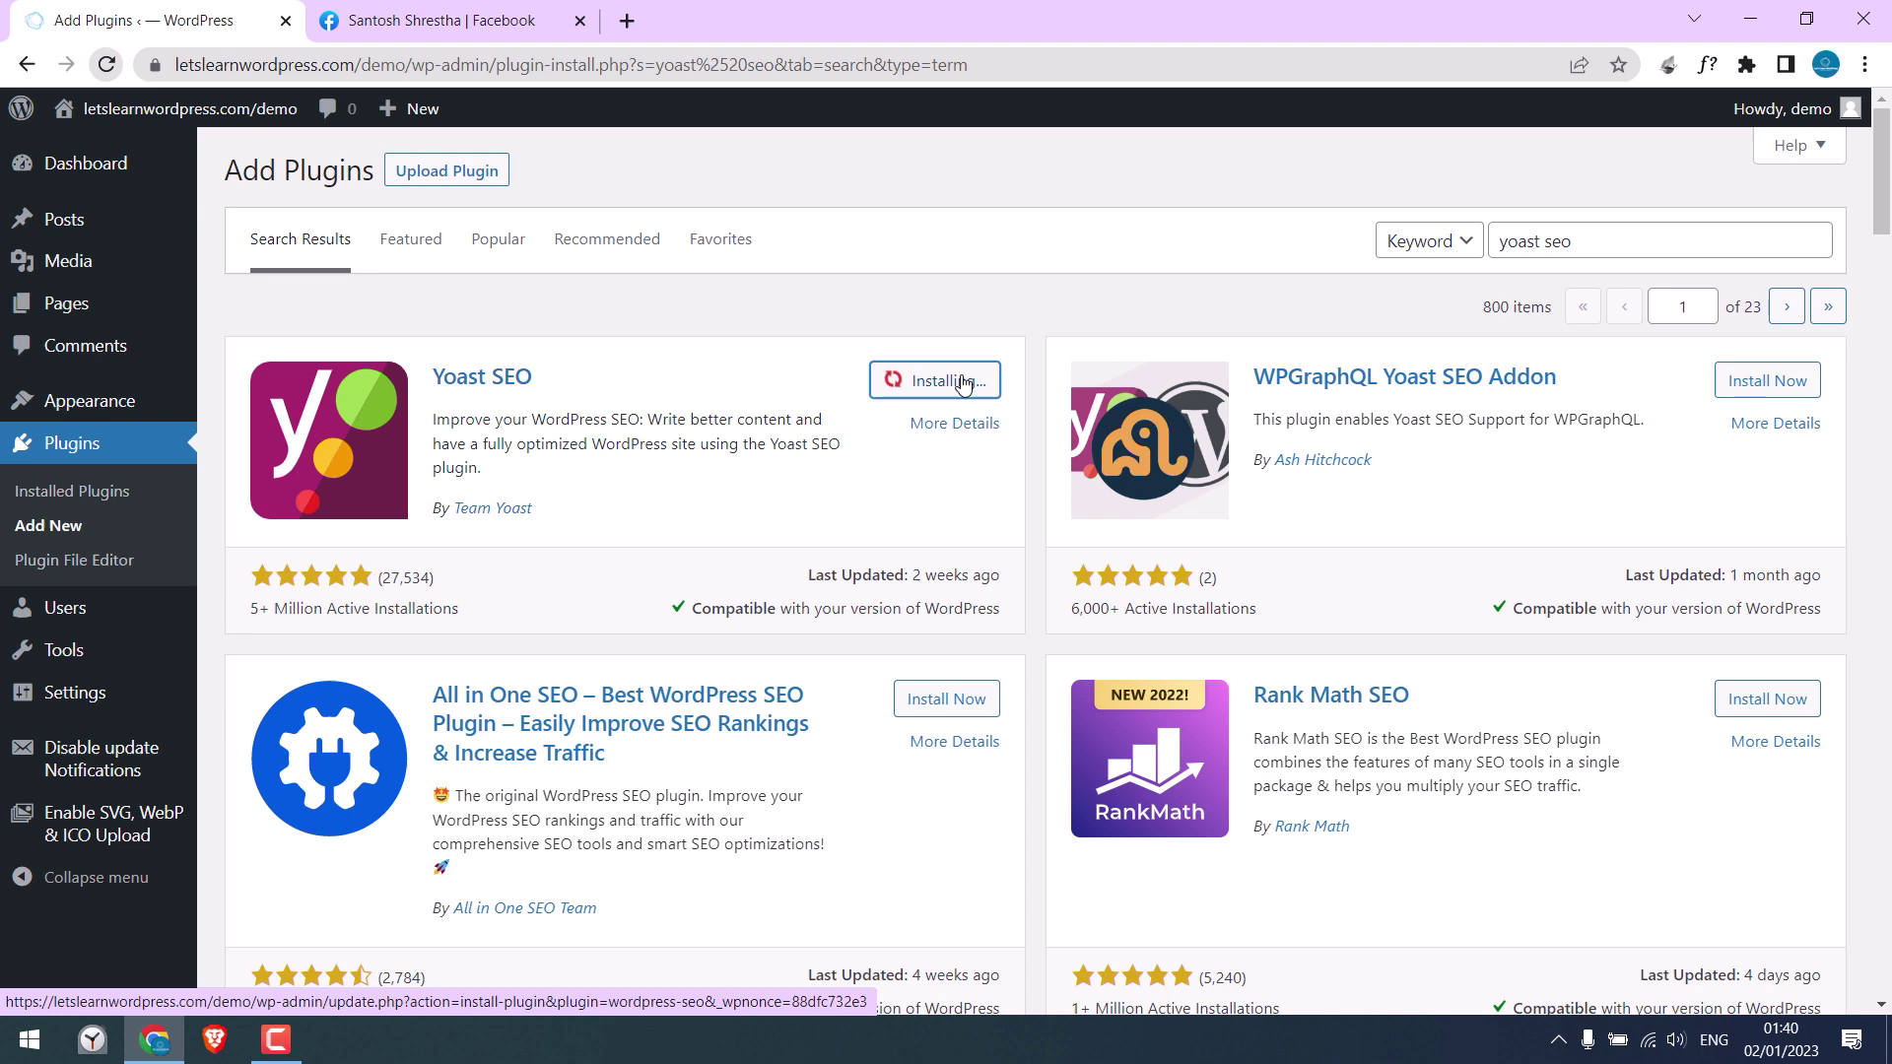
left_click(961, 384)
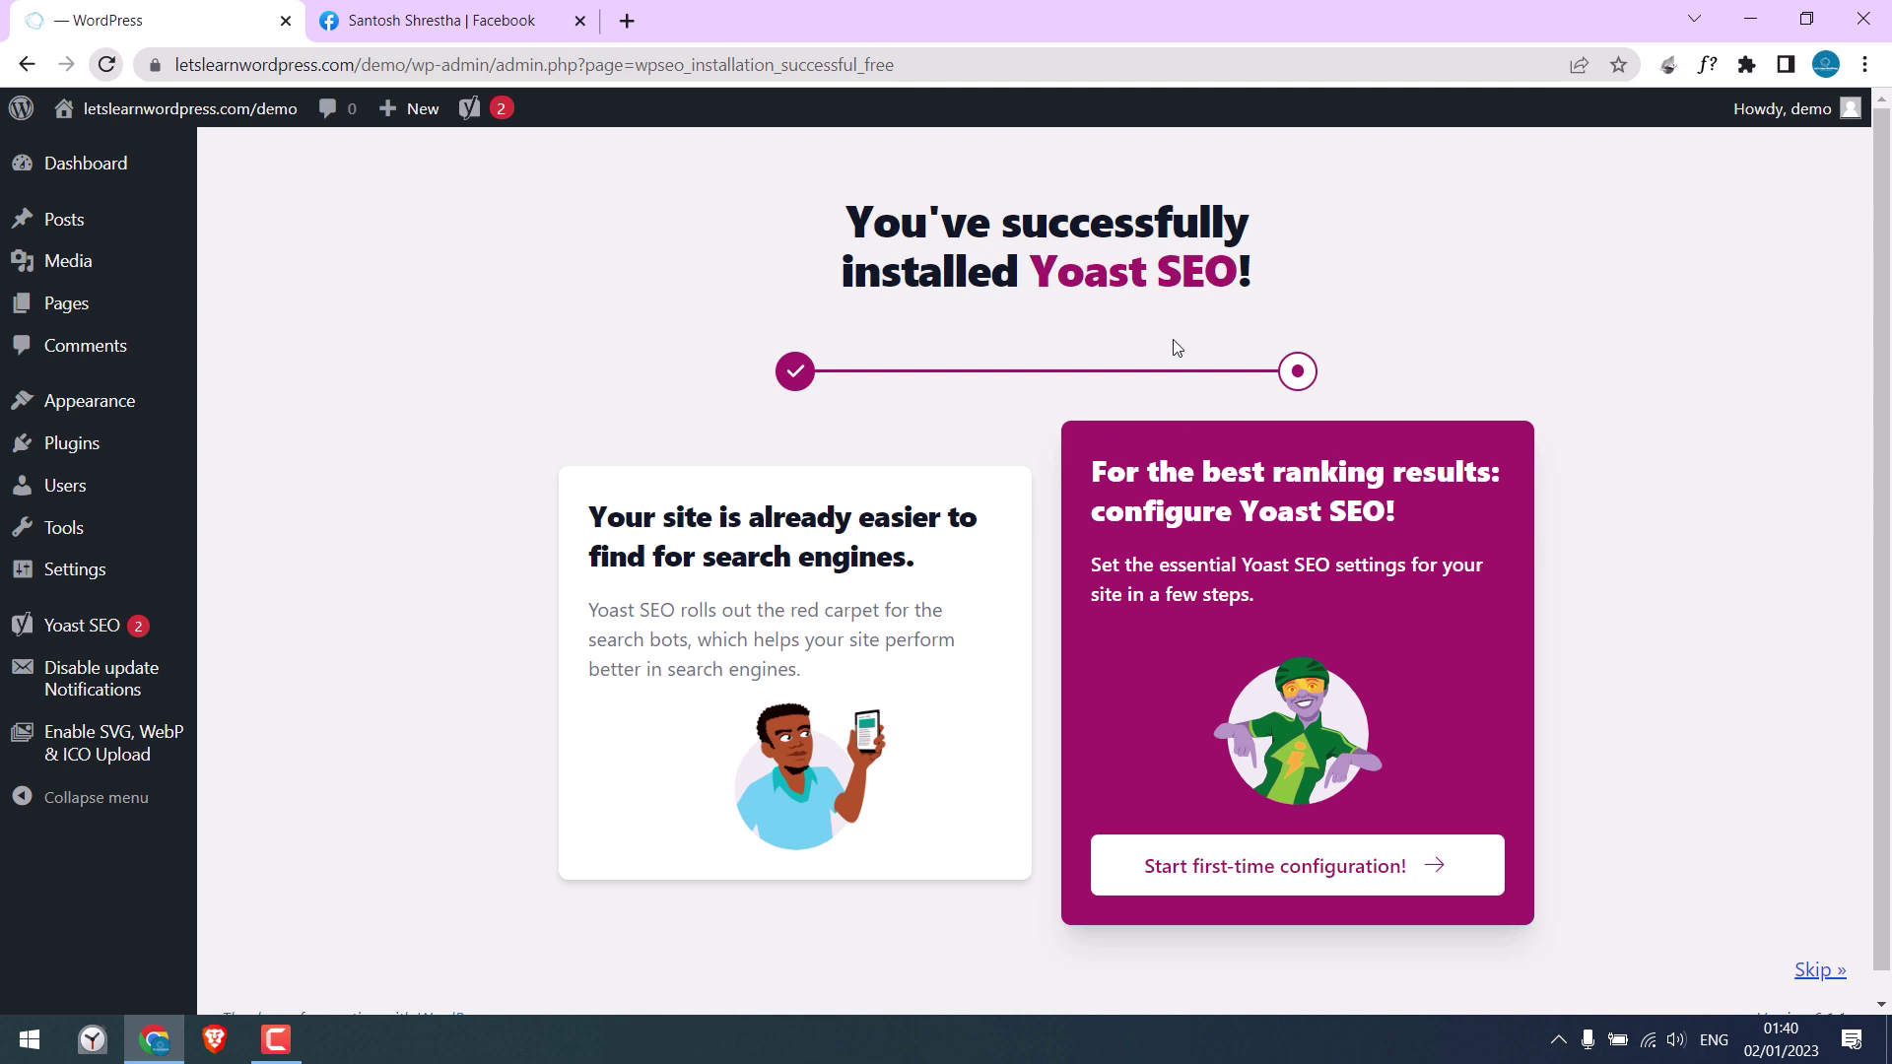
Step: Open Home Page from the Pages list and scroll down to the Yoast SEO box
left_click(83, 308)
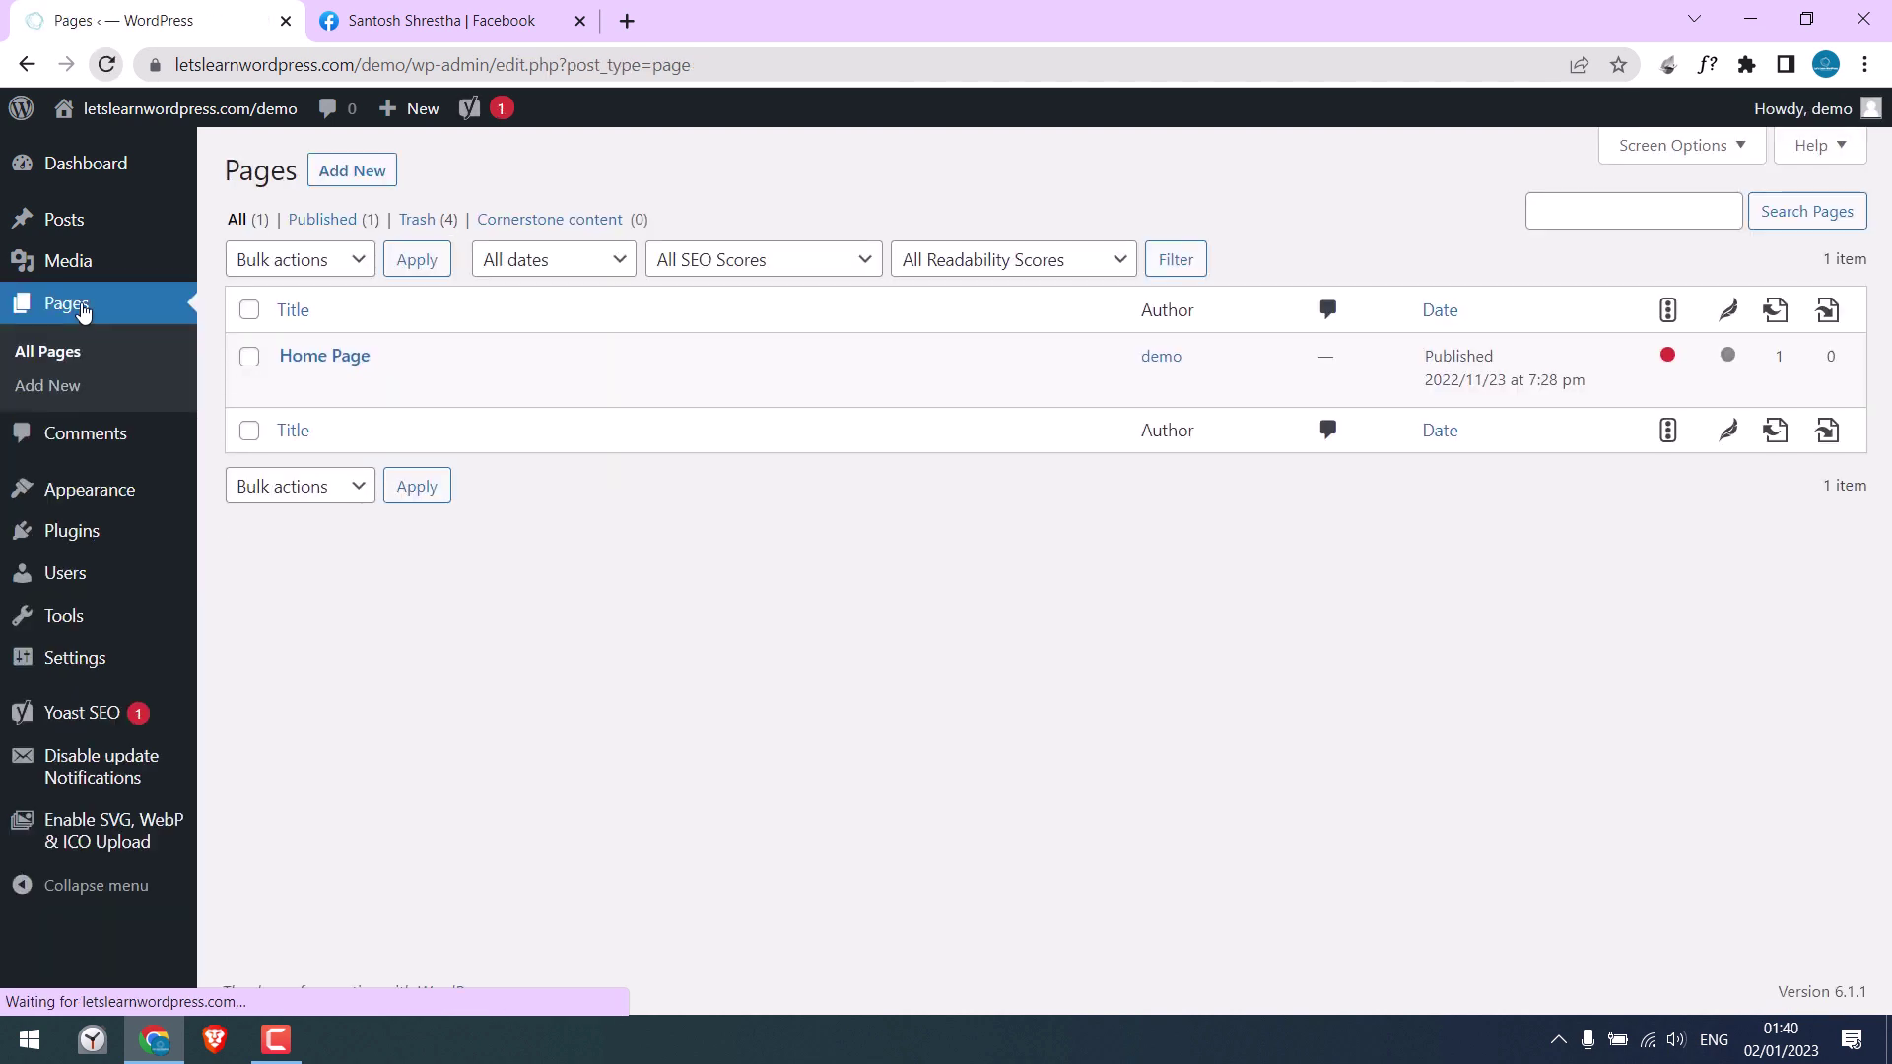
left_click(330, 361)
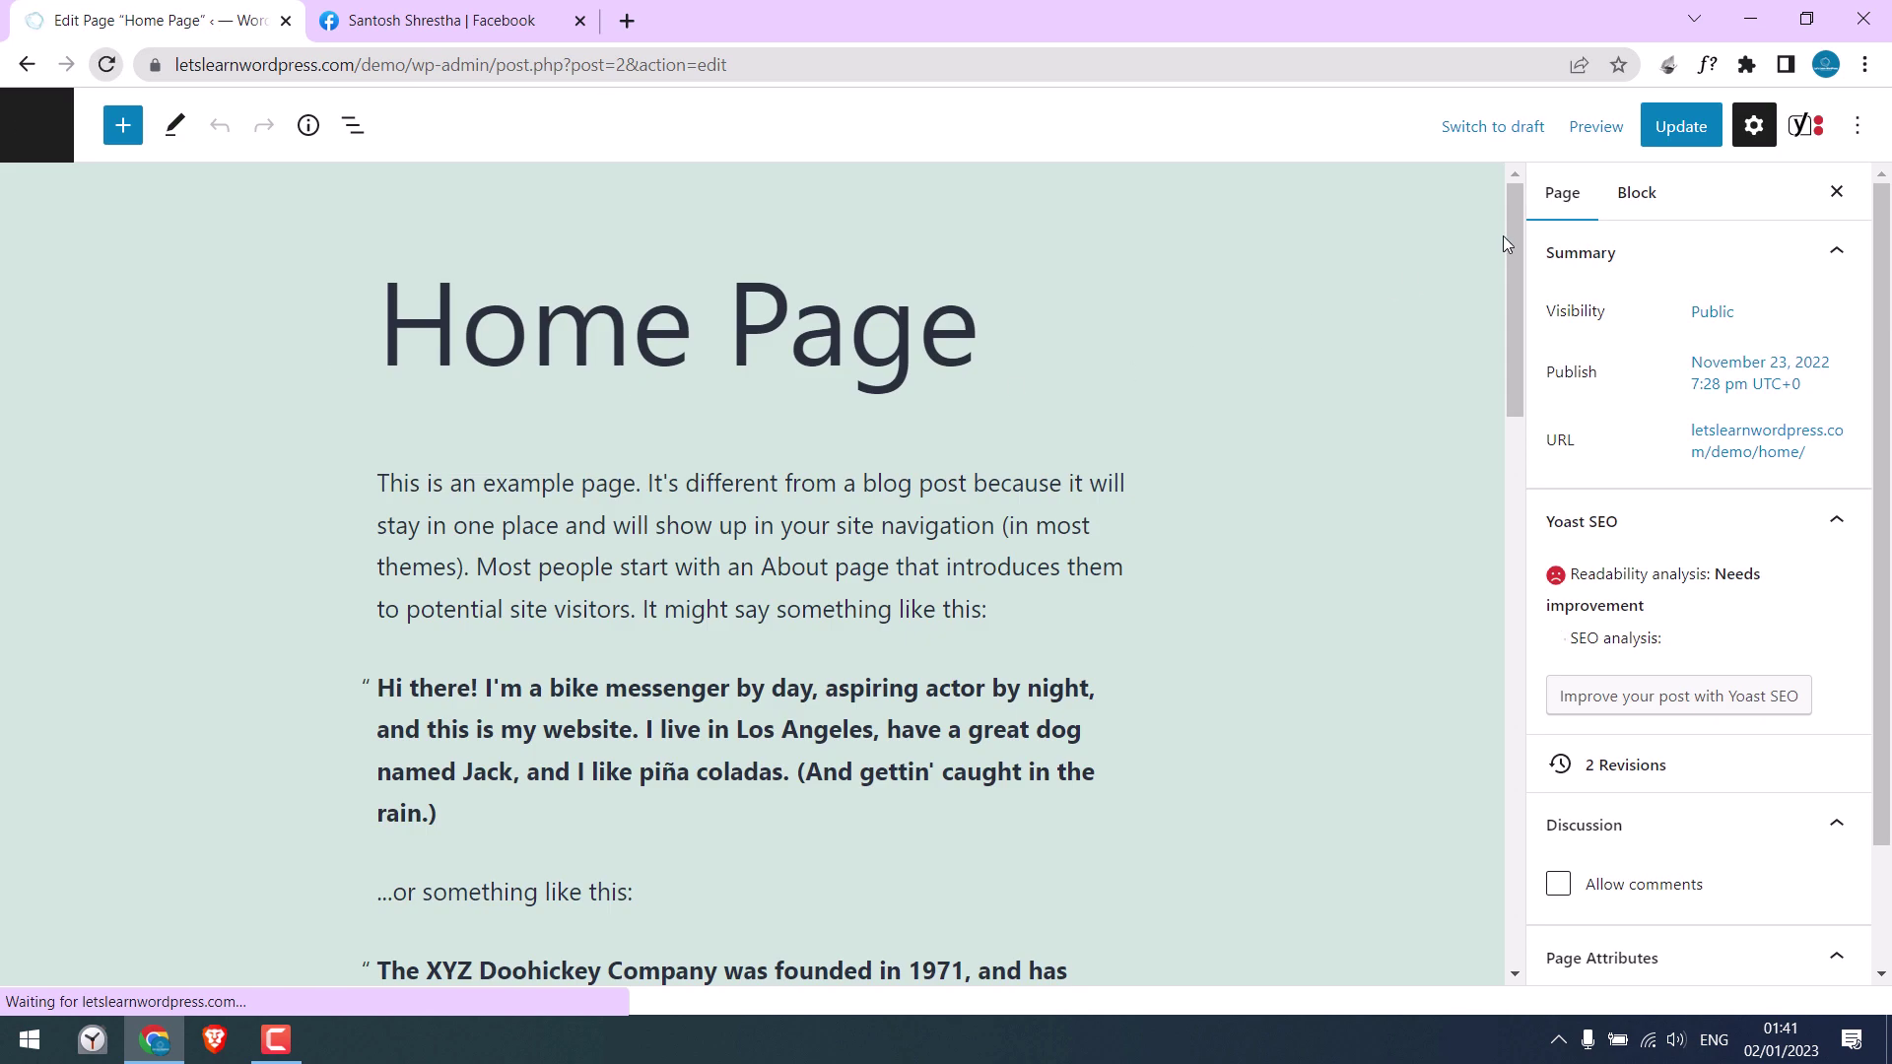
left_click_drag(1511, 248, 1499, 563)
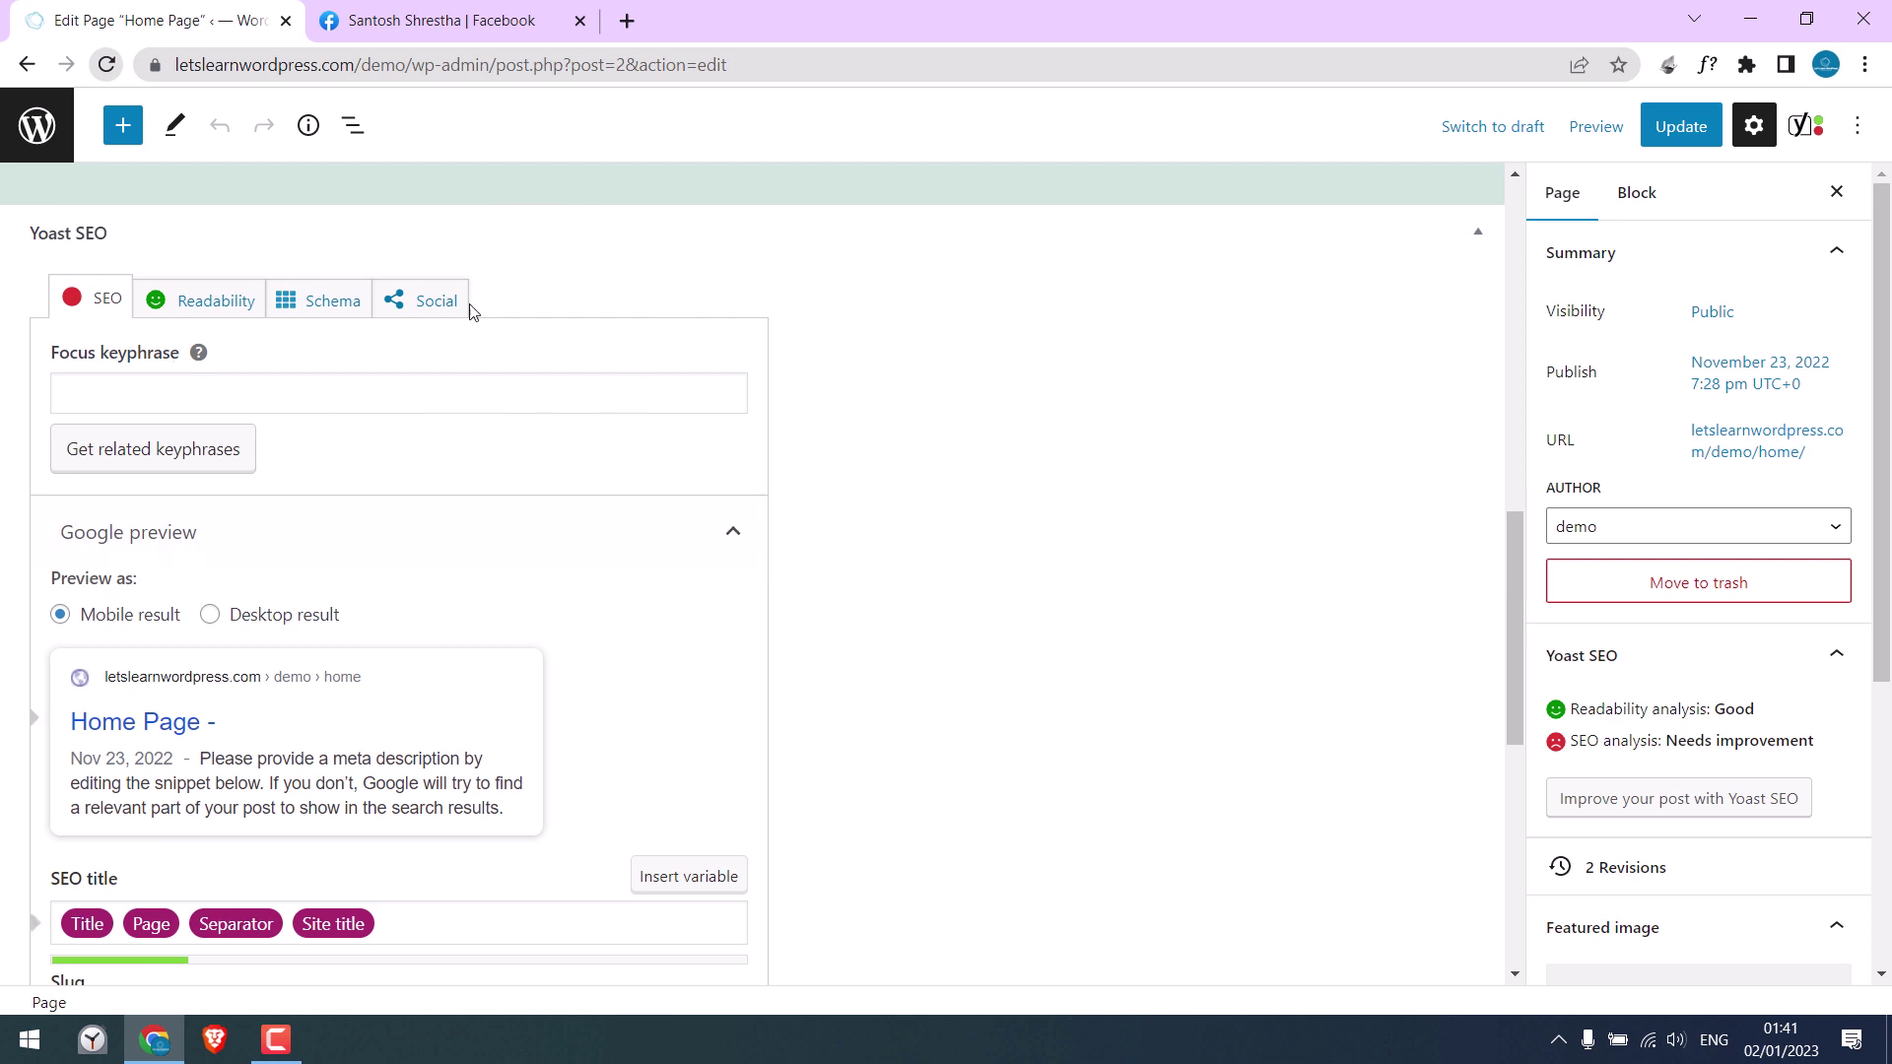
left_click_drag(1511, 572, 1501, 729)
Step: Replace the SEO title with 'Home Page sample' and enter the sample testing meta description
left_click(431, 399)
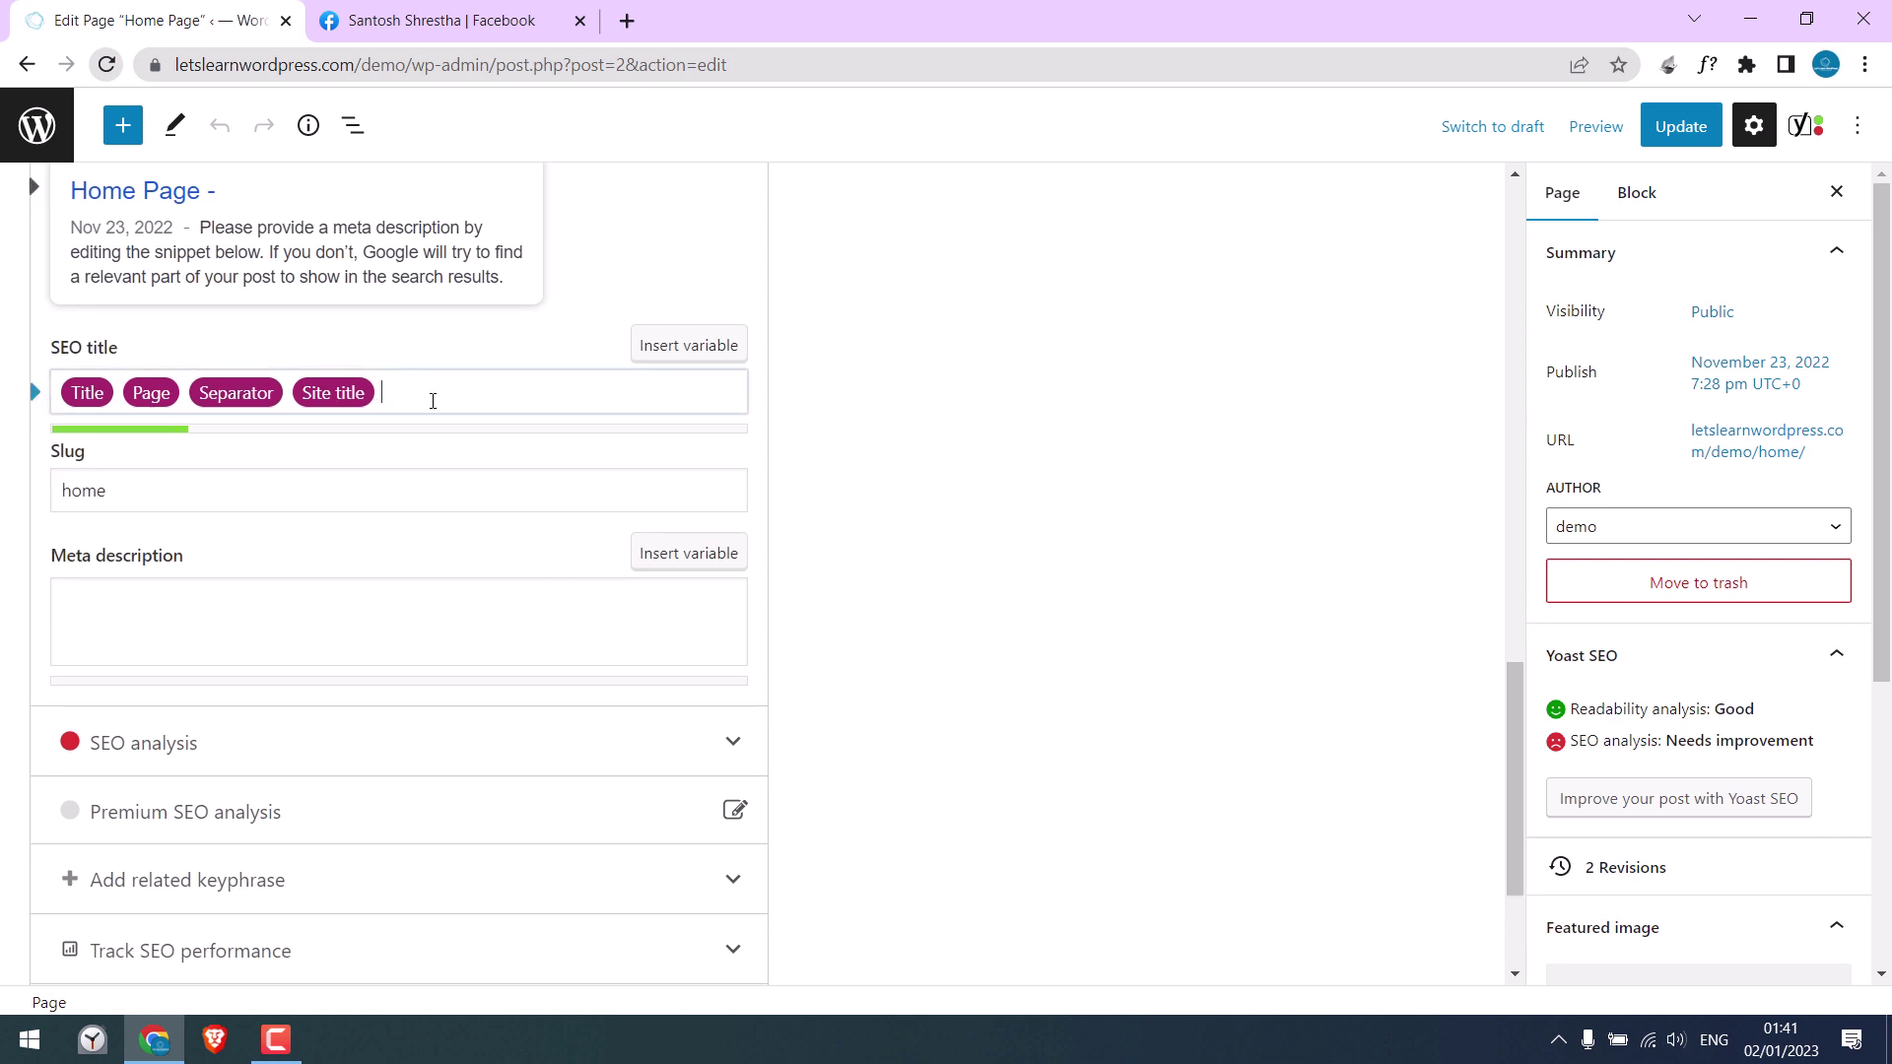
key("BackSpace")
key("BackSpace")
key("BackSpace")
key("BackSpace")
type("Home Page sample")
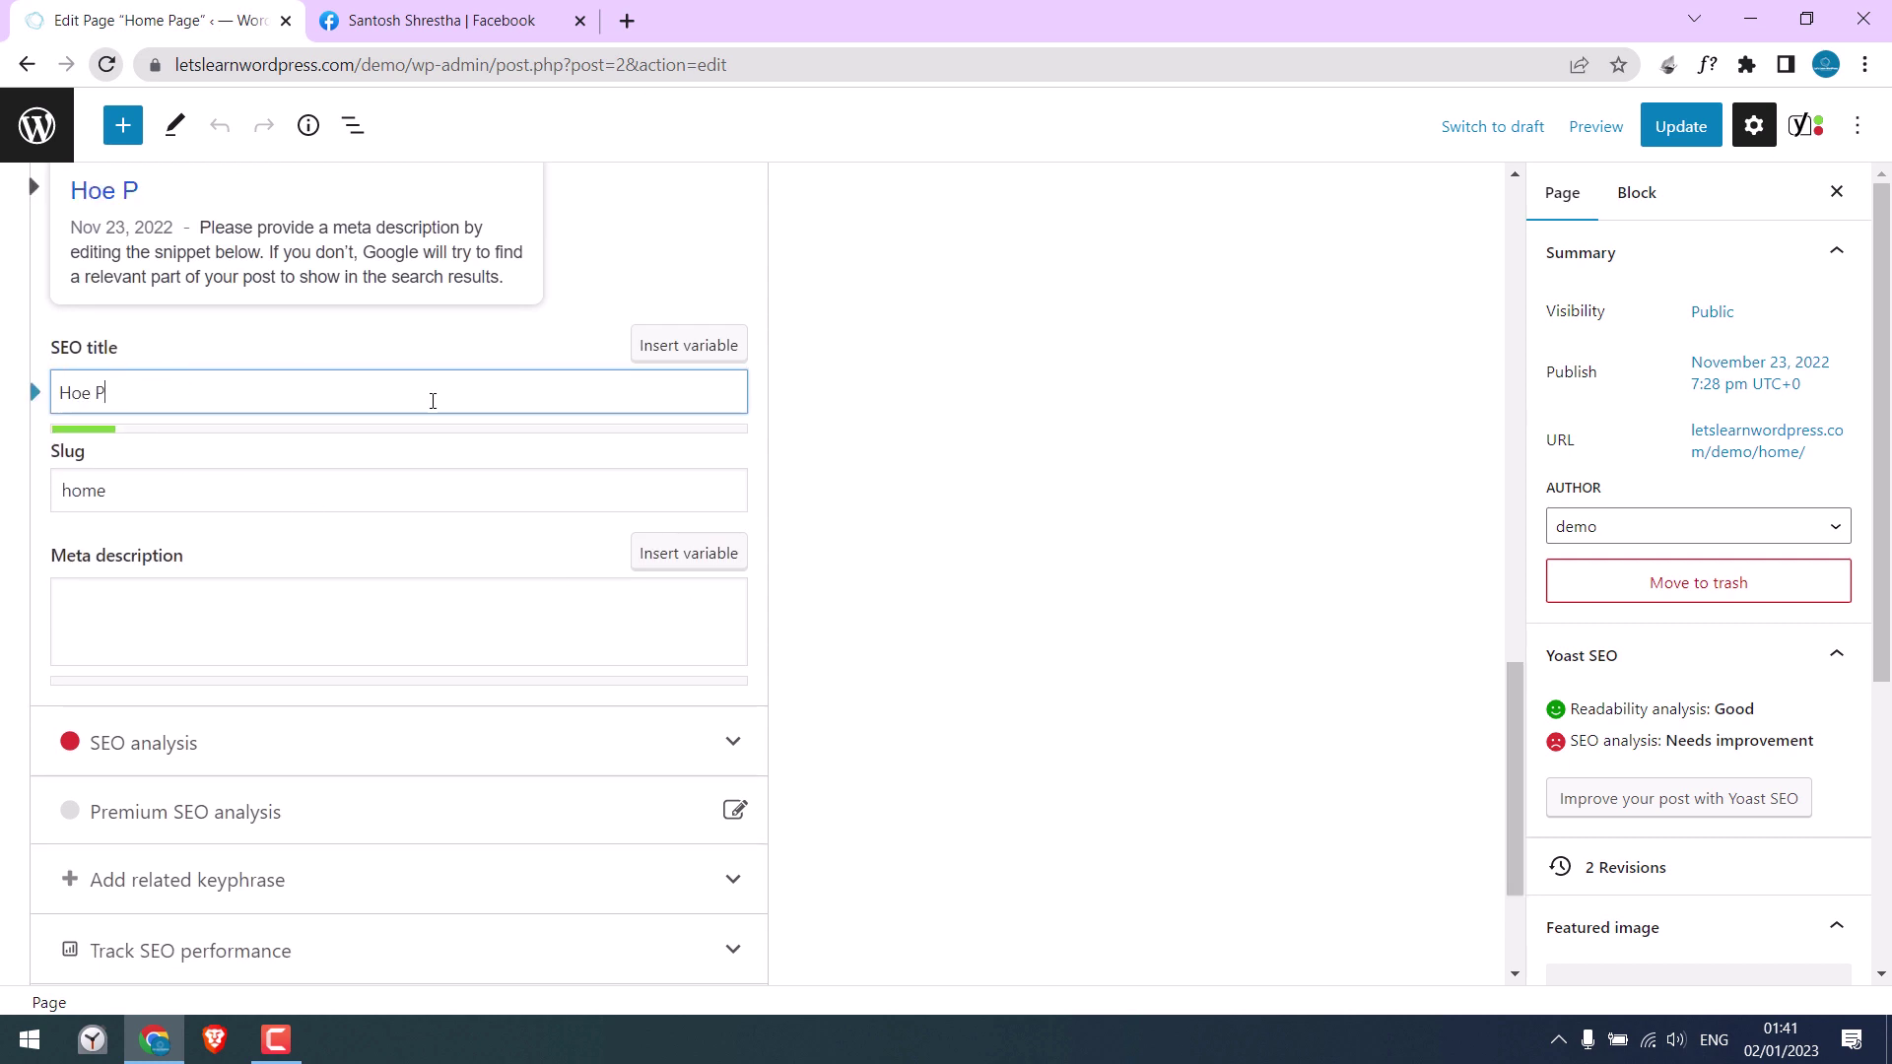
left_click(328, 608)
type("This is only the sample text for testing purposes and not for any SEO. But please check our full tutorial video on Yoast")
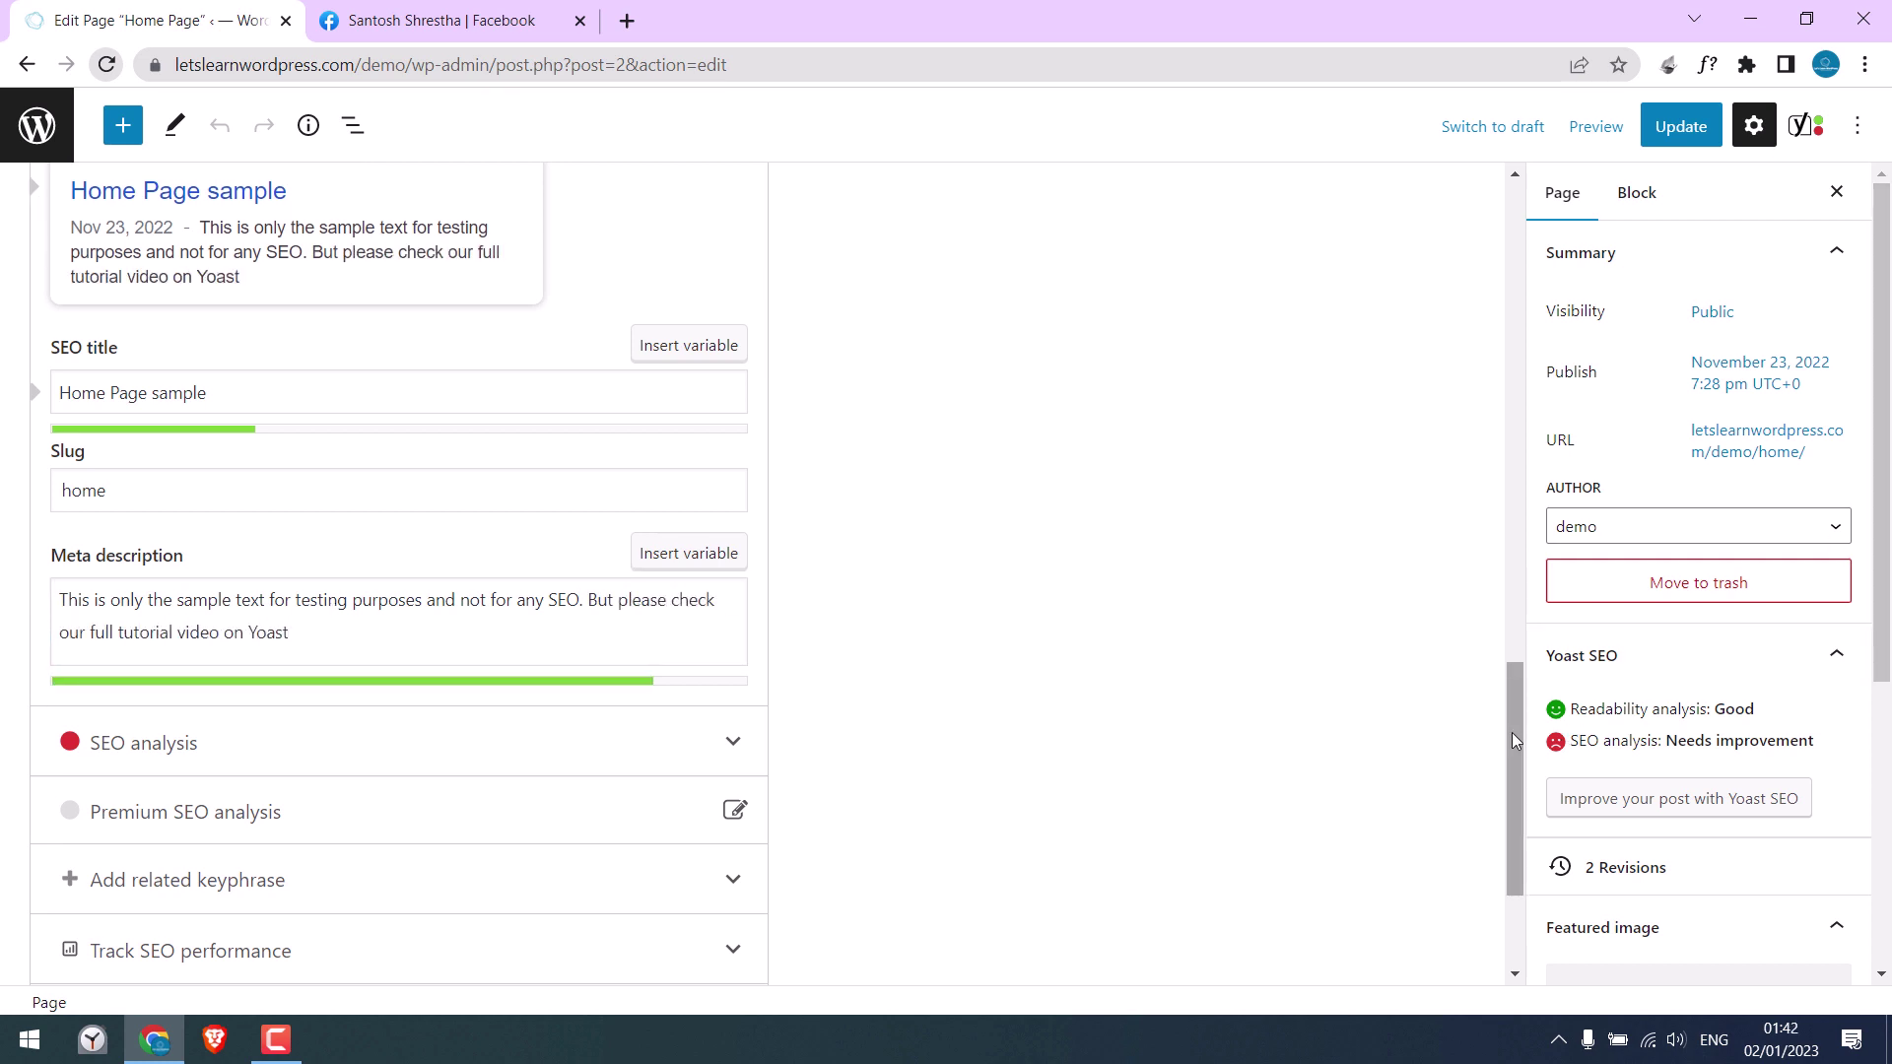
left_click_drag(1512, 732, 1518, 553)
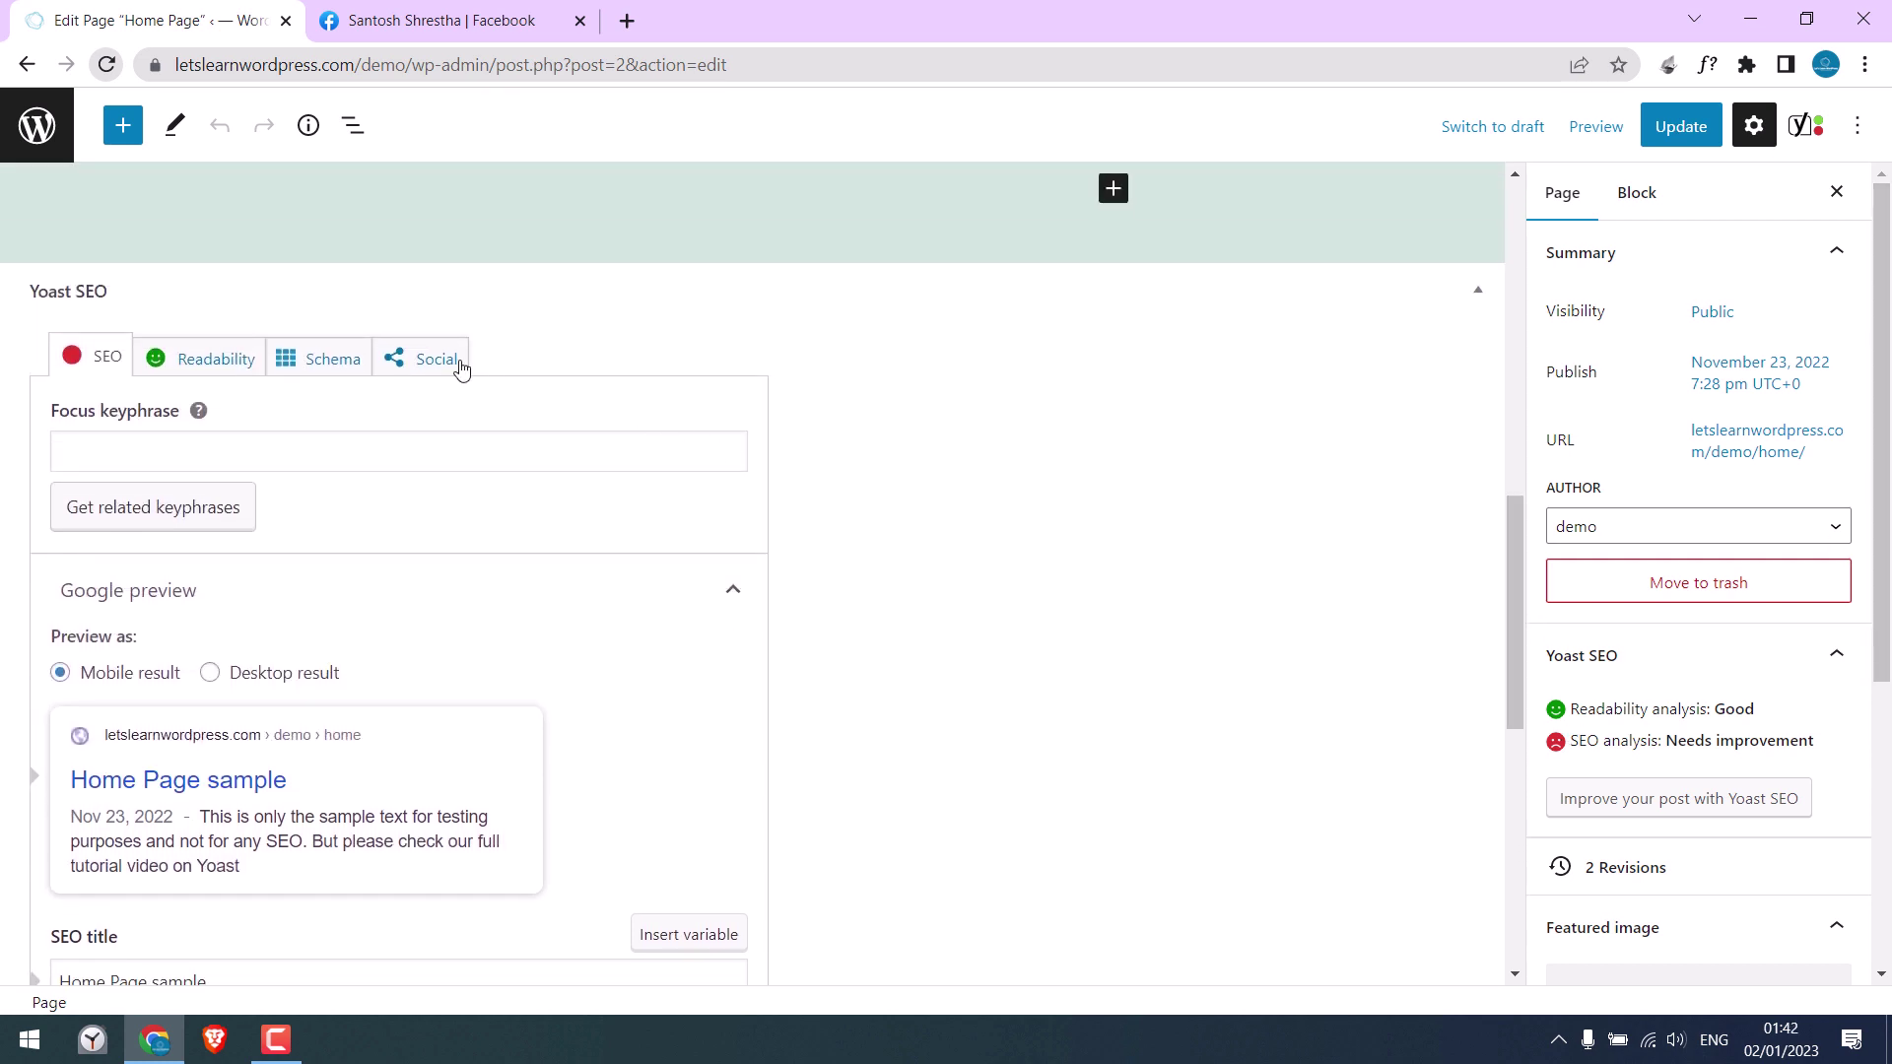
Step: In Yoast's Social tab, upload Subscribe-YouTube.jpg as the Facebook share image
left_click(426, 364)
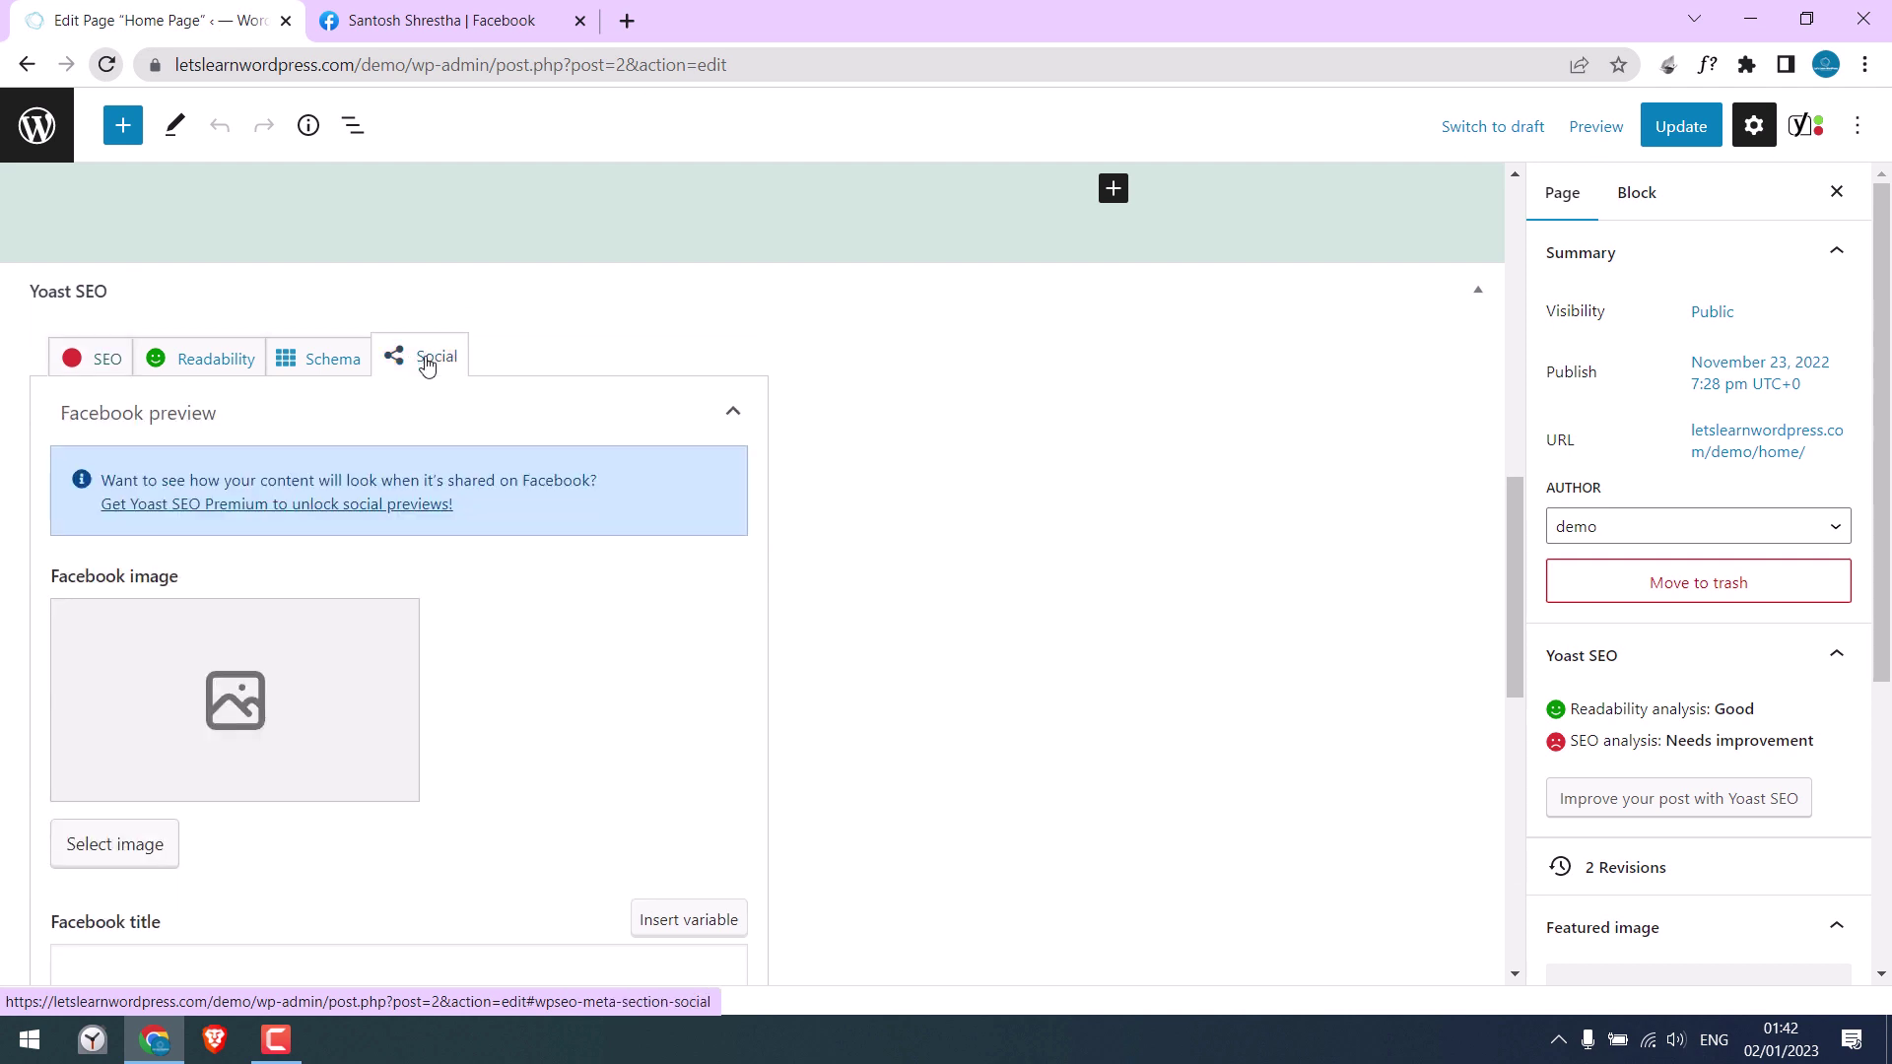
left_click_drag(255, 483, 608, 487)
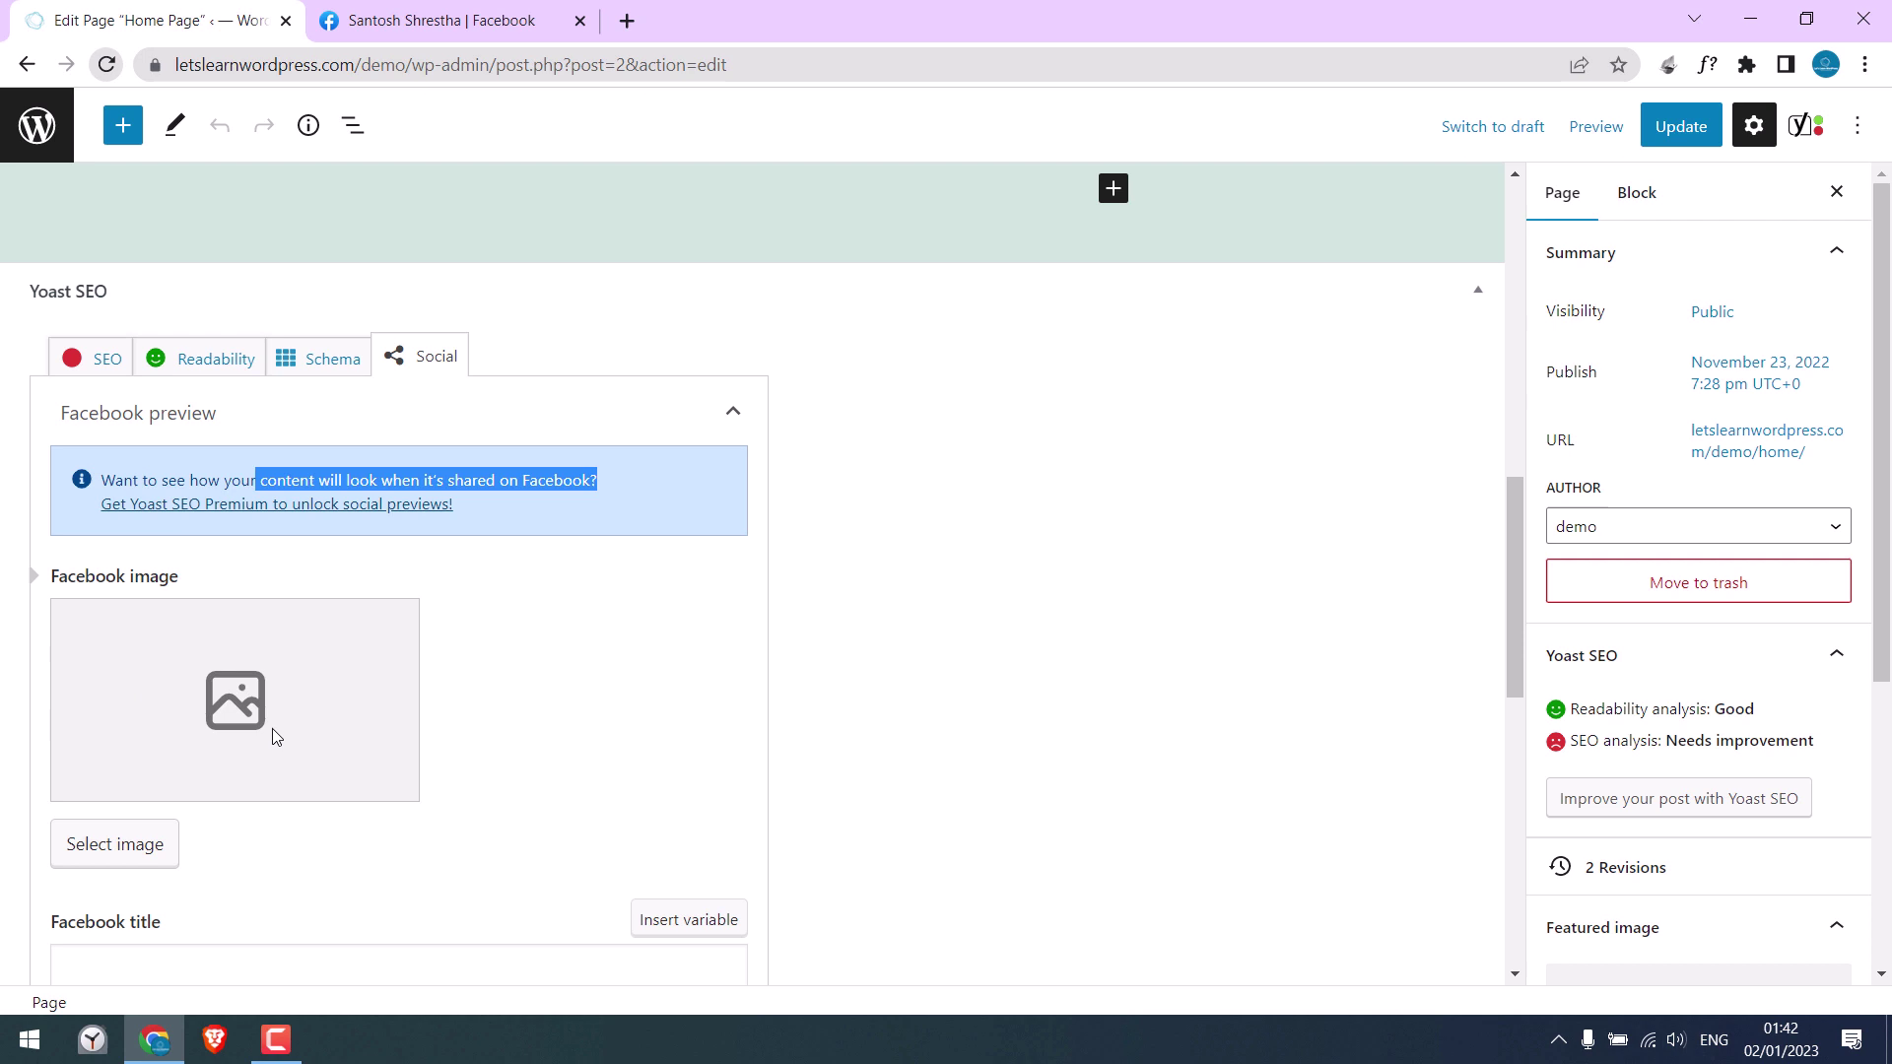
left_click(119, 844)
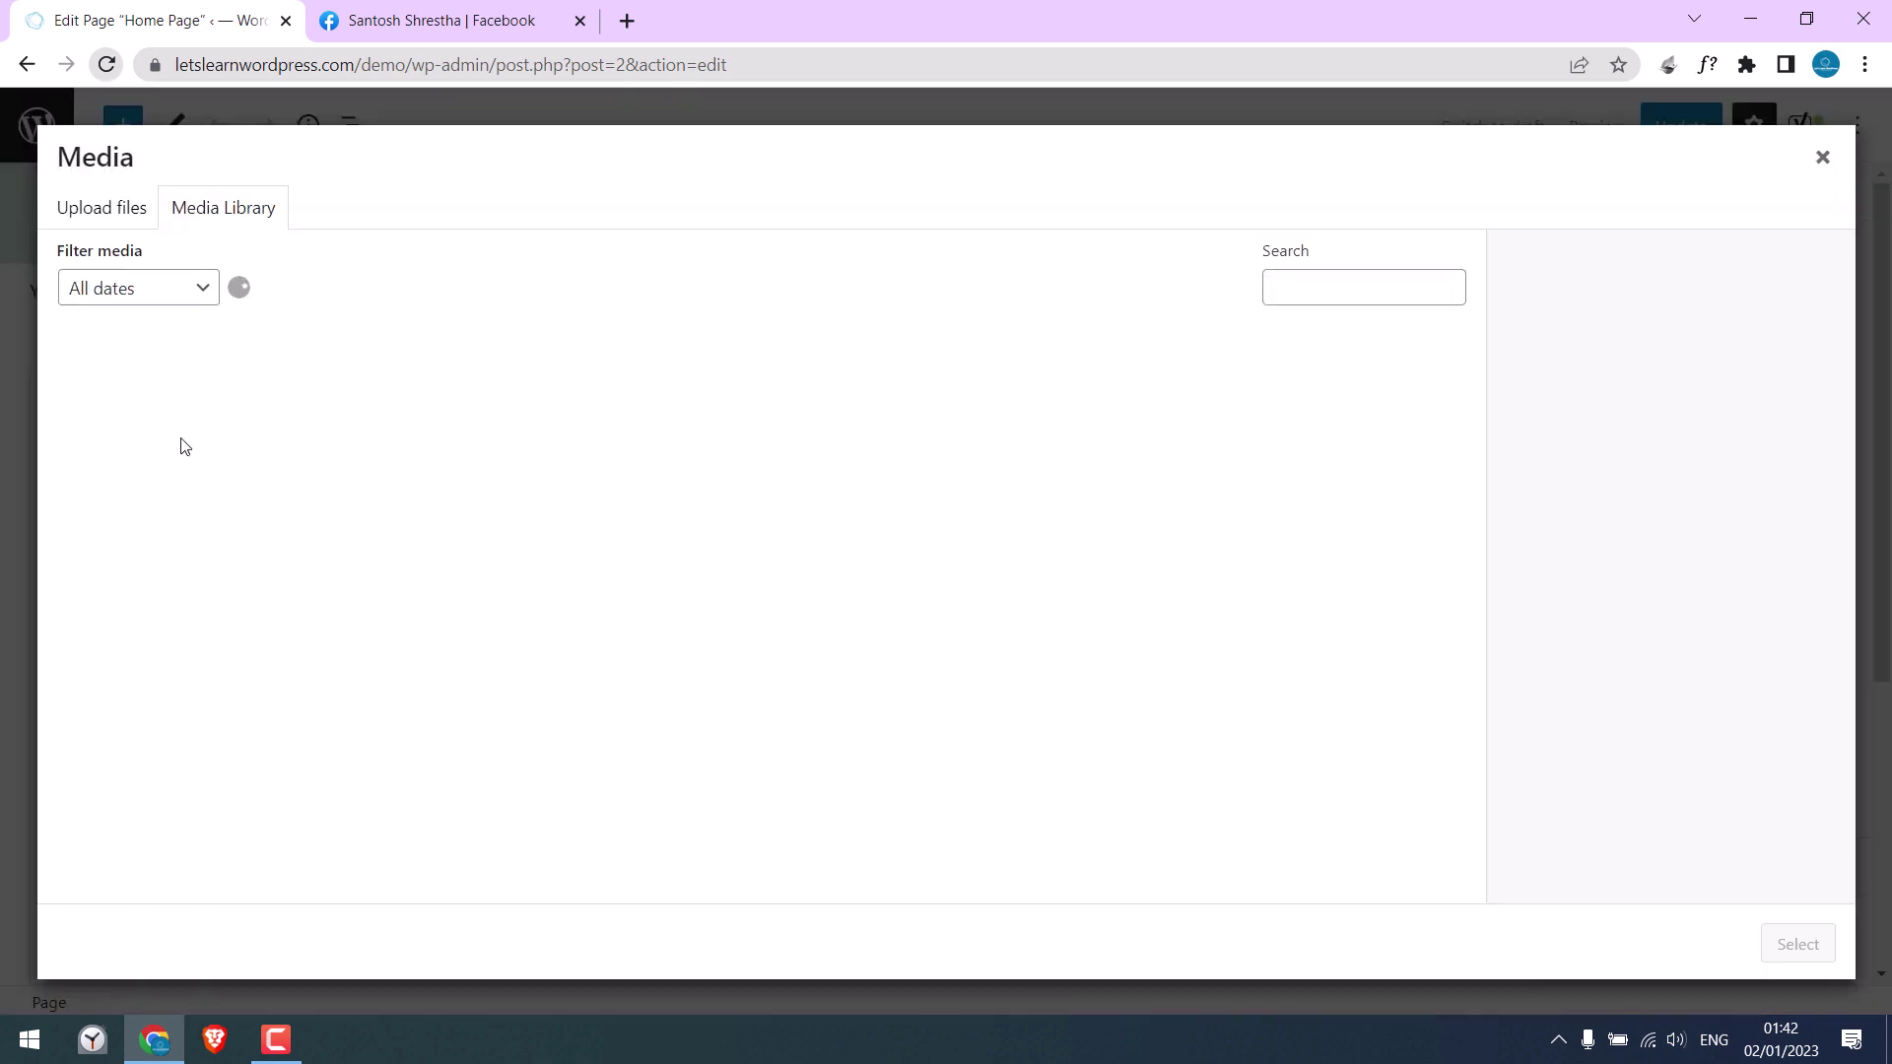
left_click(117, 229)
left_click(961, 564)
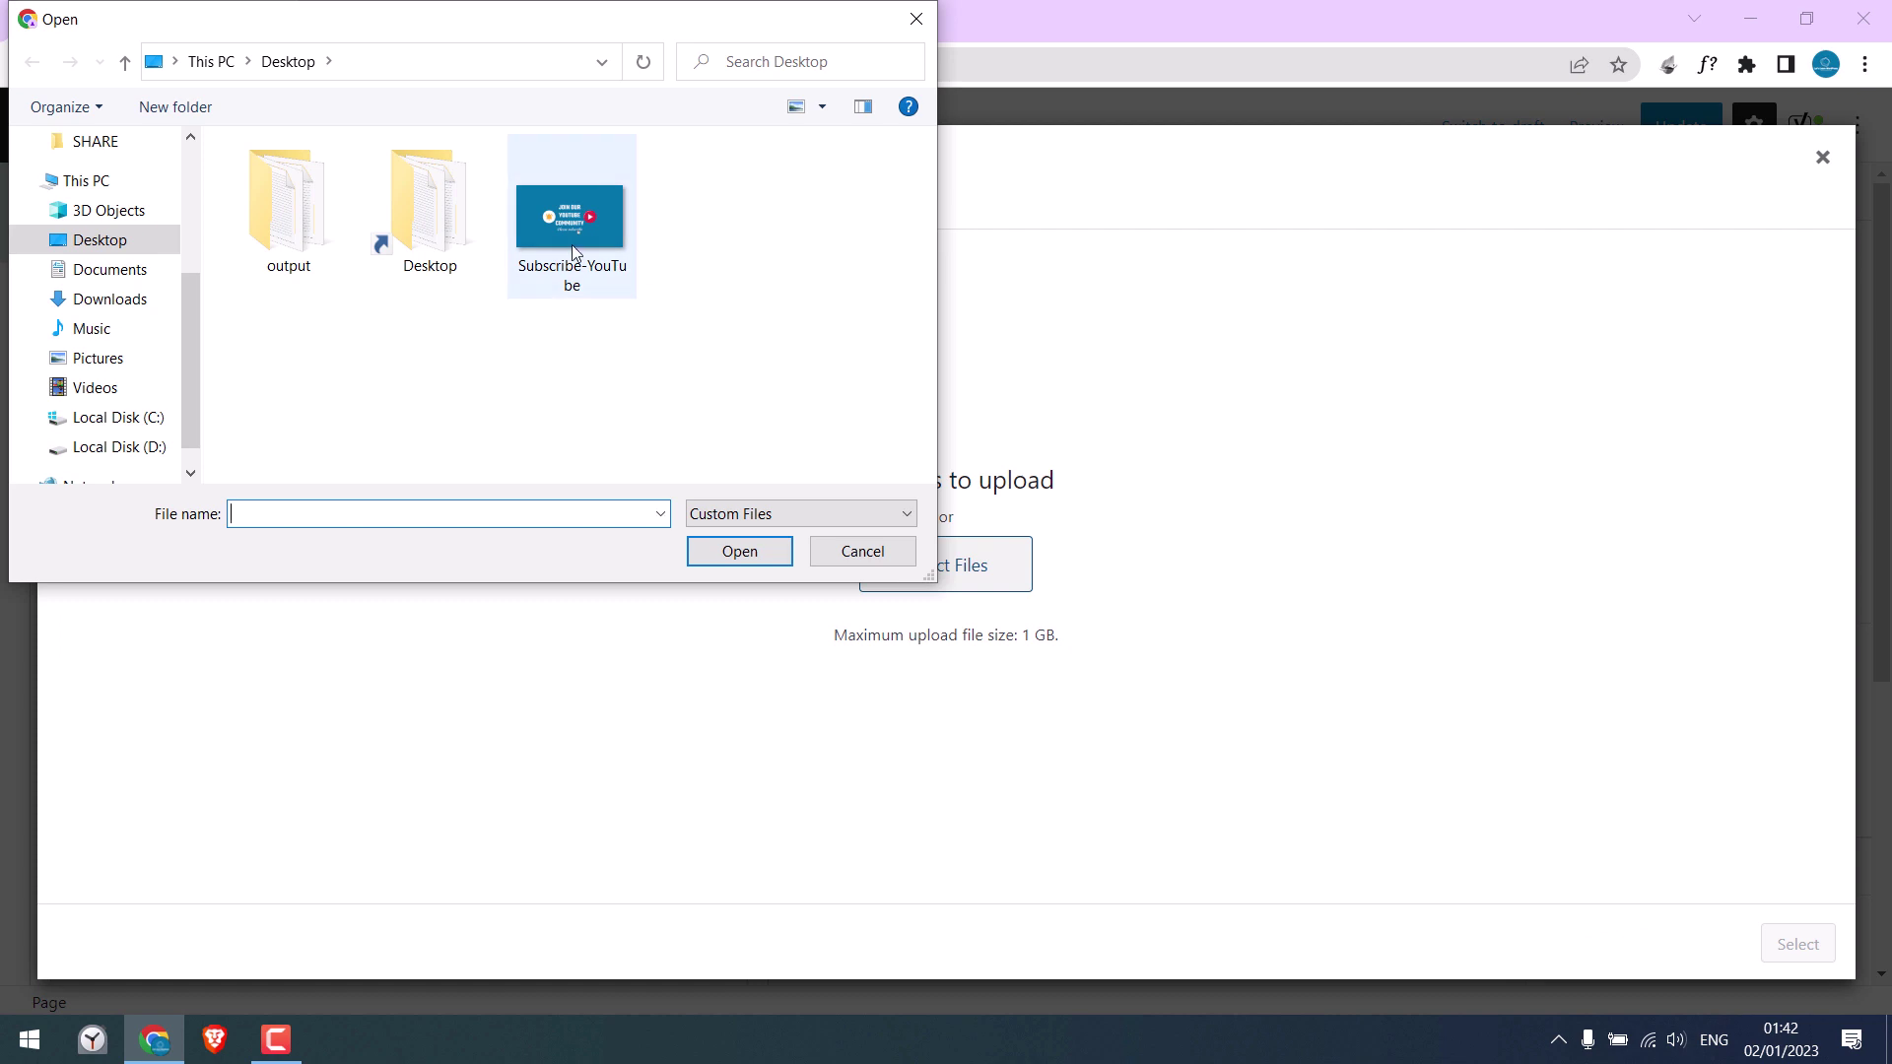
left_click(572, 245)
left_click(750, 560)
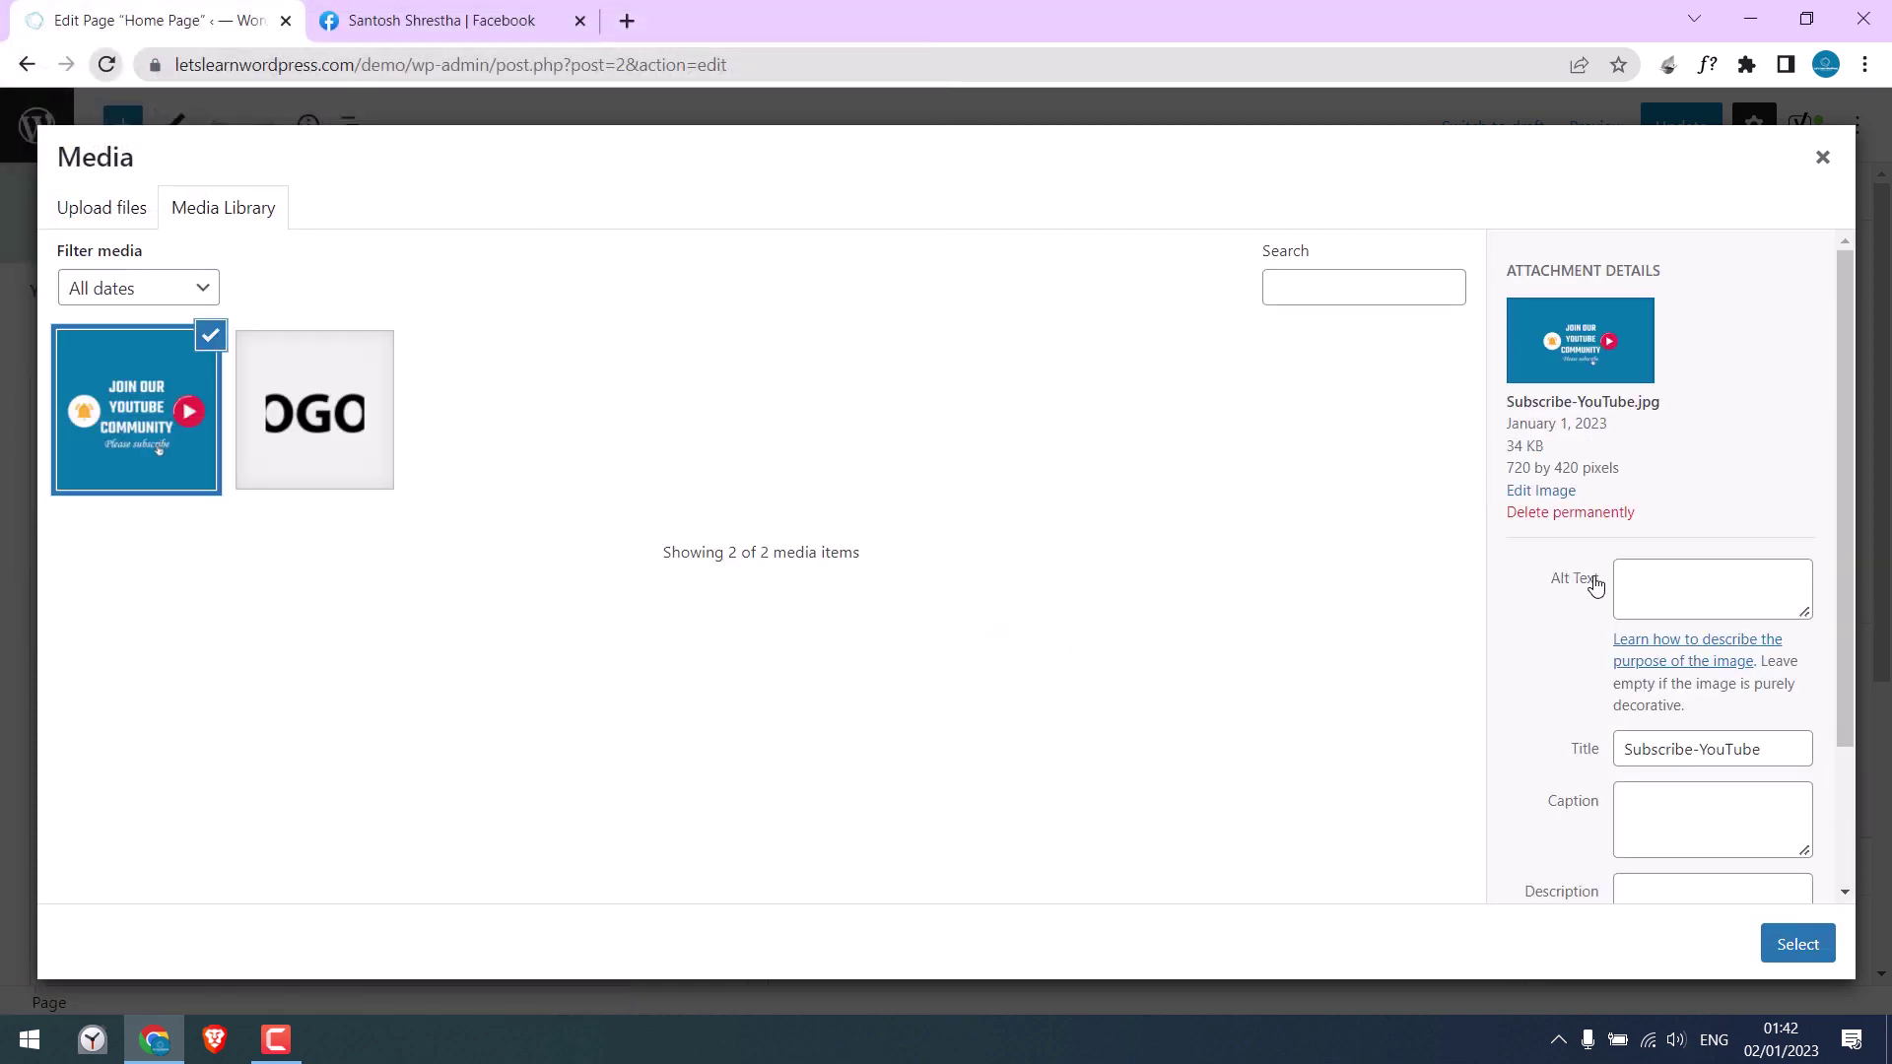
Step: Copy the image's title into its alt text and confirm it as the Facebook image
left_click(1695, 739)
key("ctrl+a")
key("ctrl+c")
left_click(1684, 583)
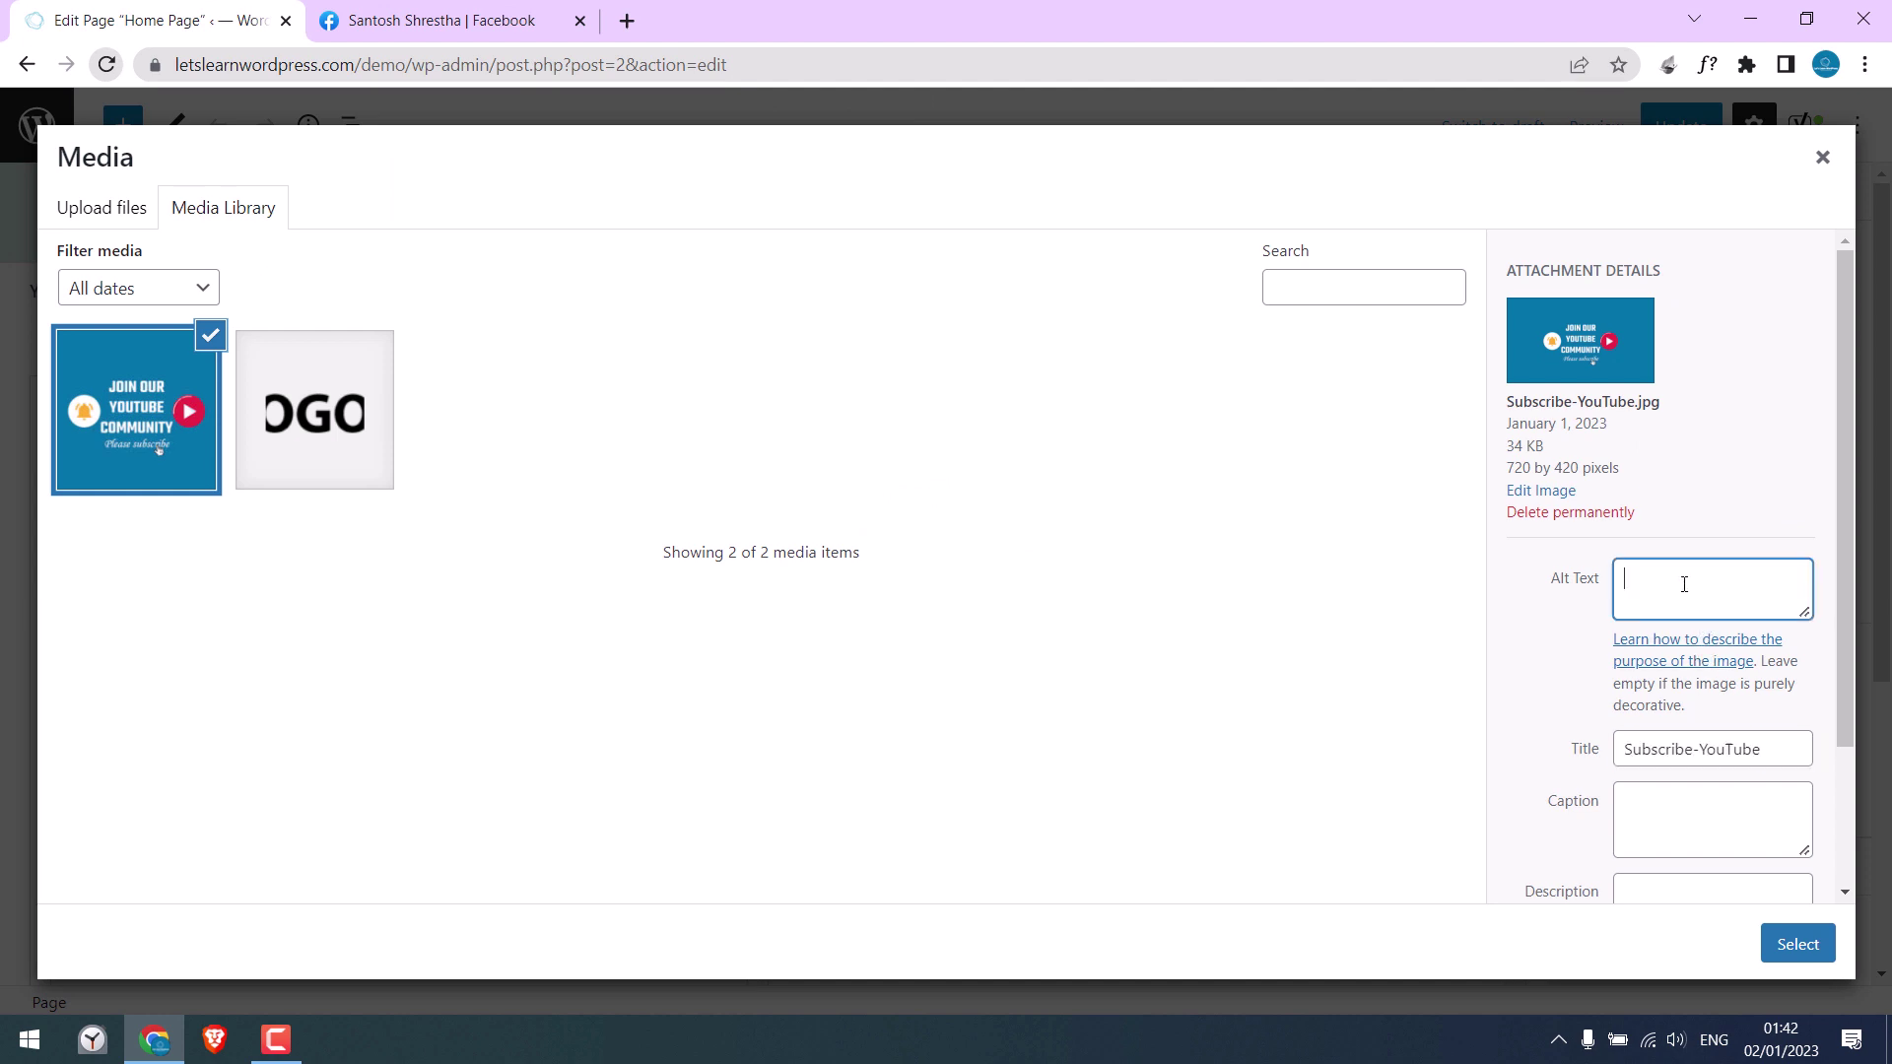
key("ctrl+v")
left_click(1795, 944)
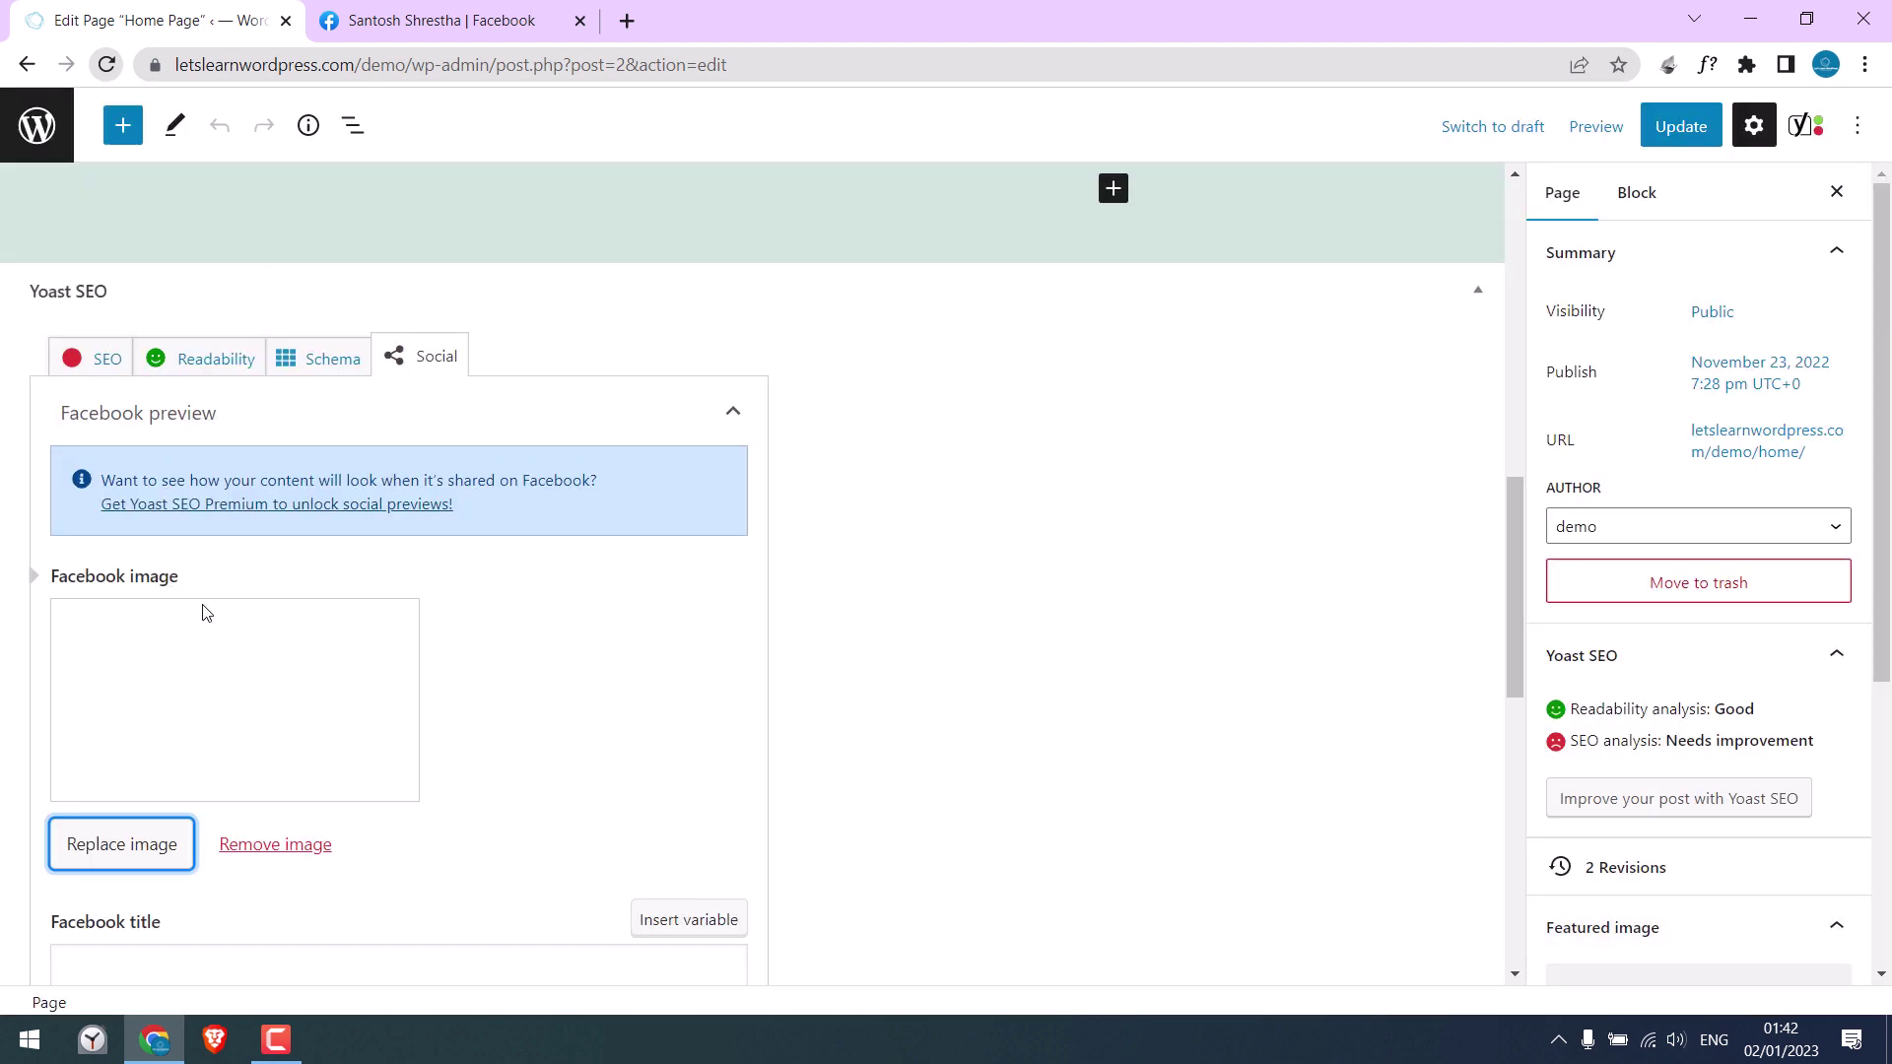
Step: Pick the Facebook title field and select the SEO title 'Home Page sample' to reuse
scroll(482, 604, "down", 5)
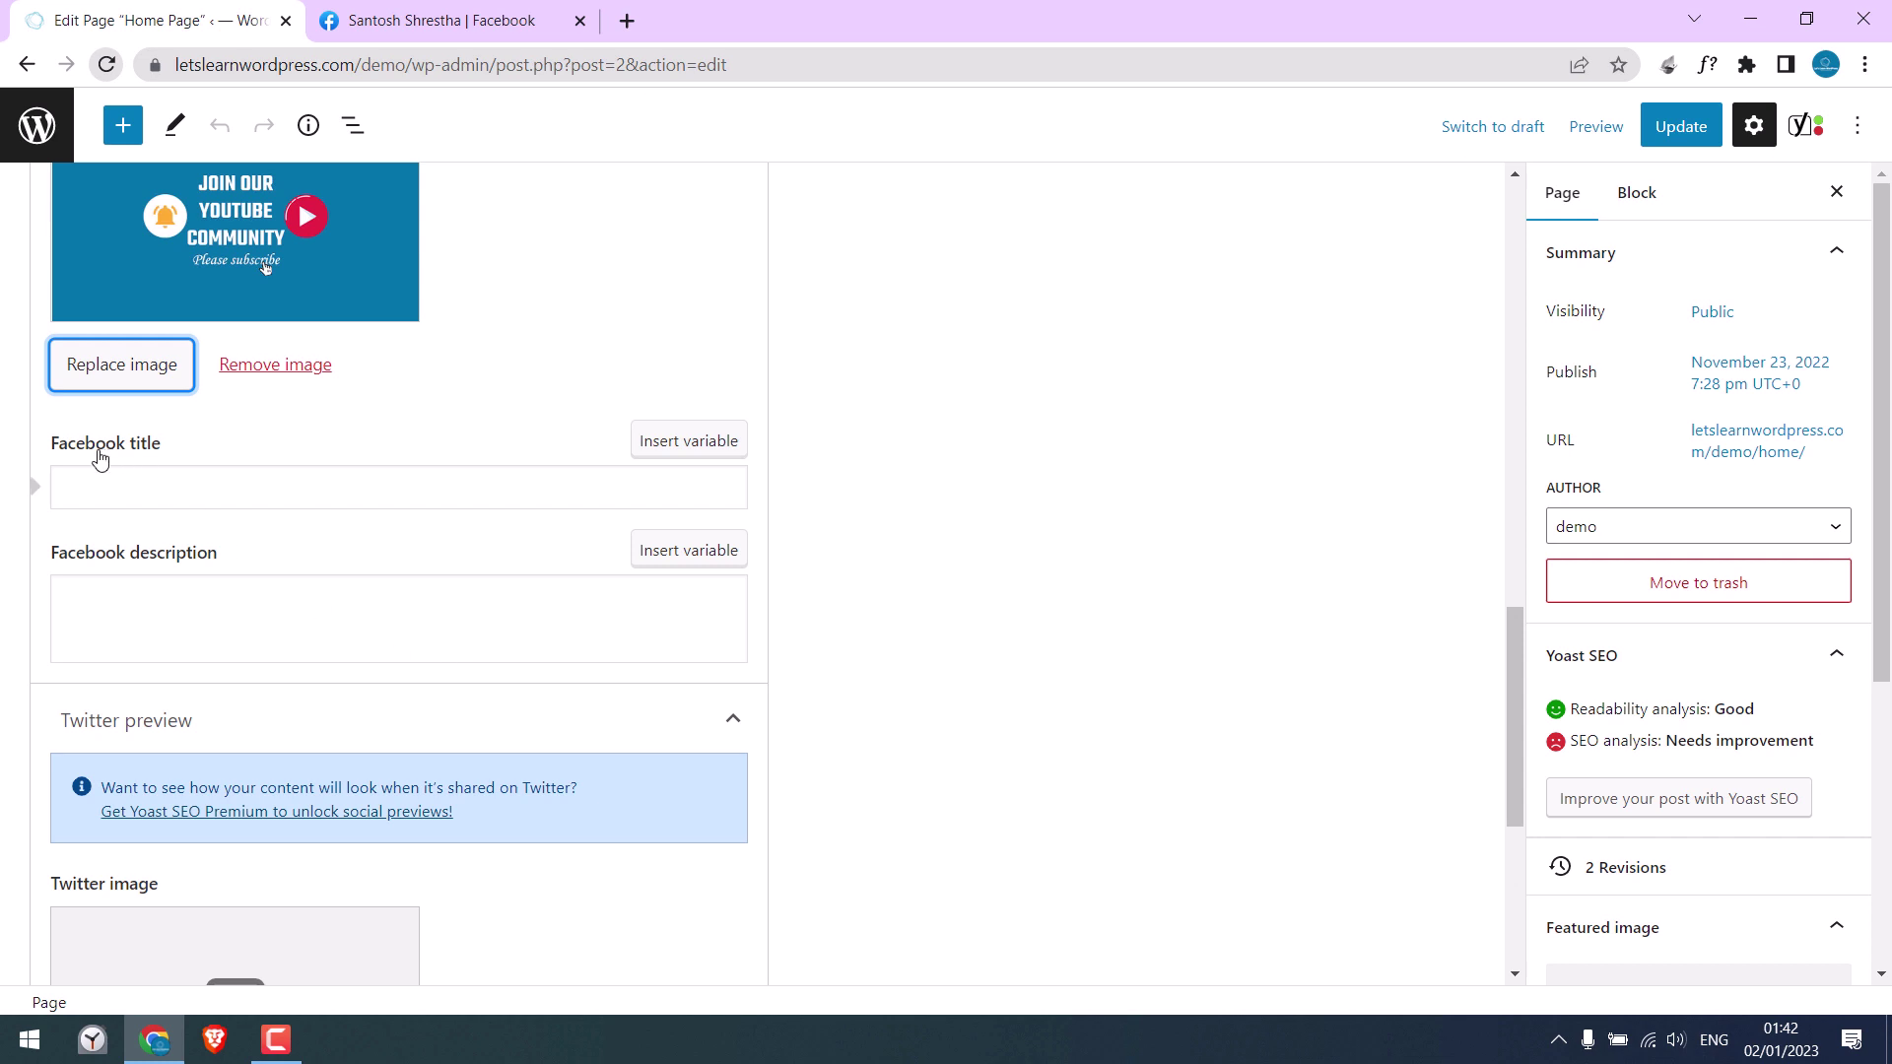
left_click(153, 489)
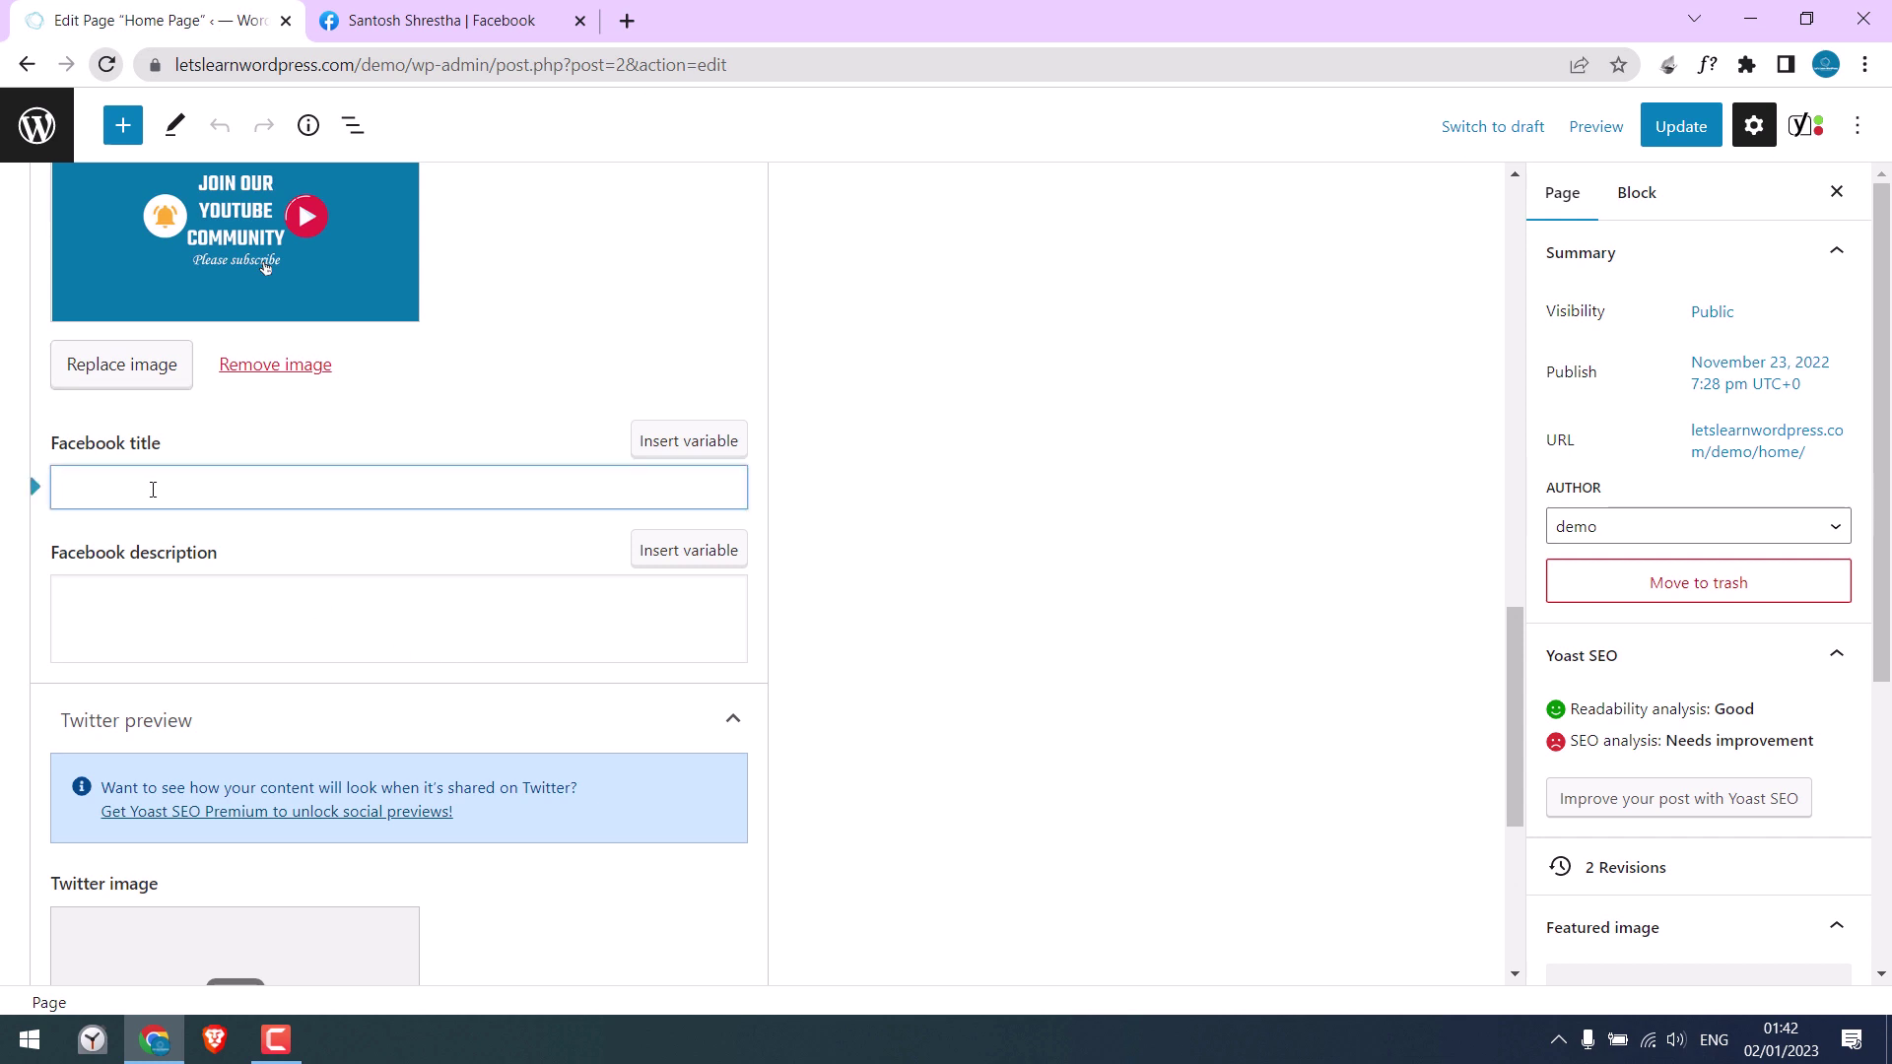
scroll(158, 493, "up", 6)
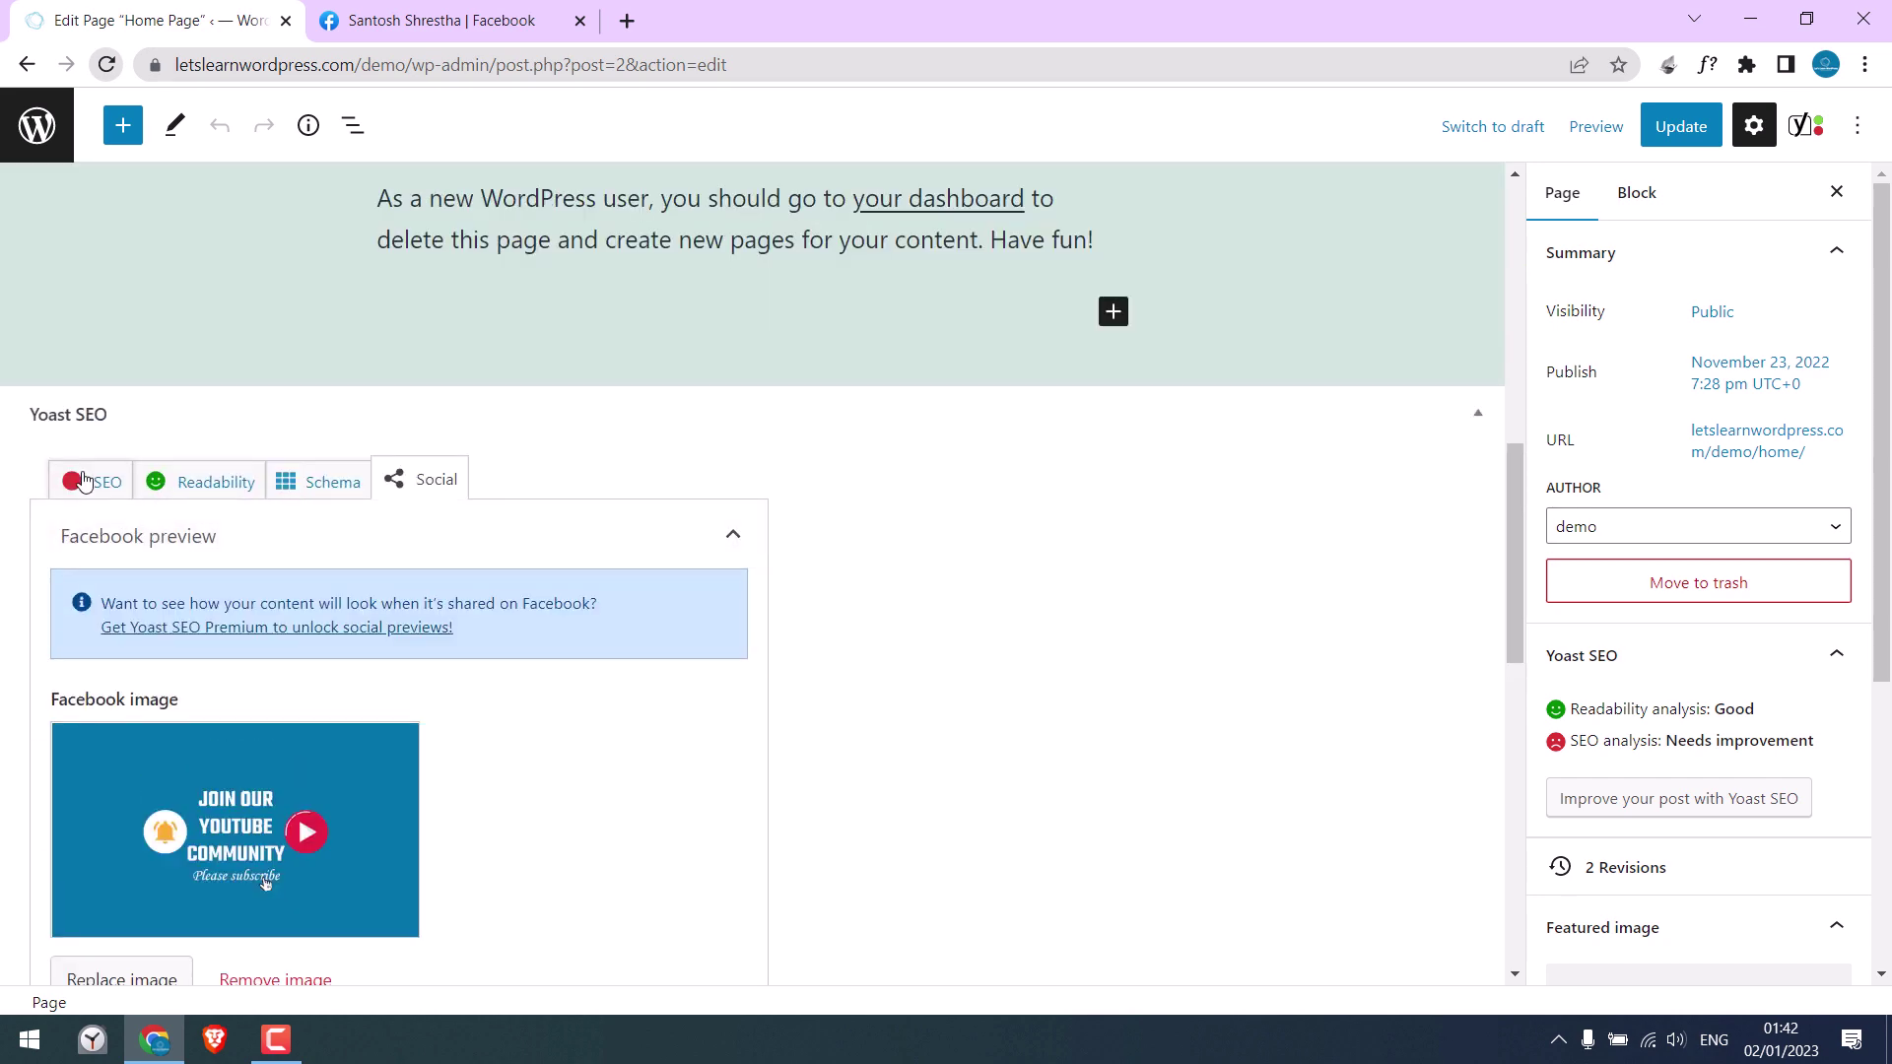
left_click(82, 481)
scroll(287, 608, "down", 3)
triple_click(287, 608)
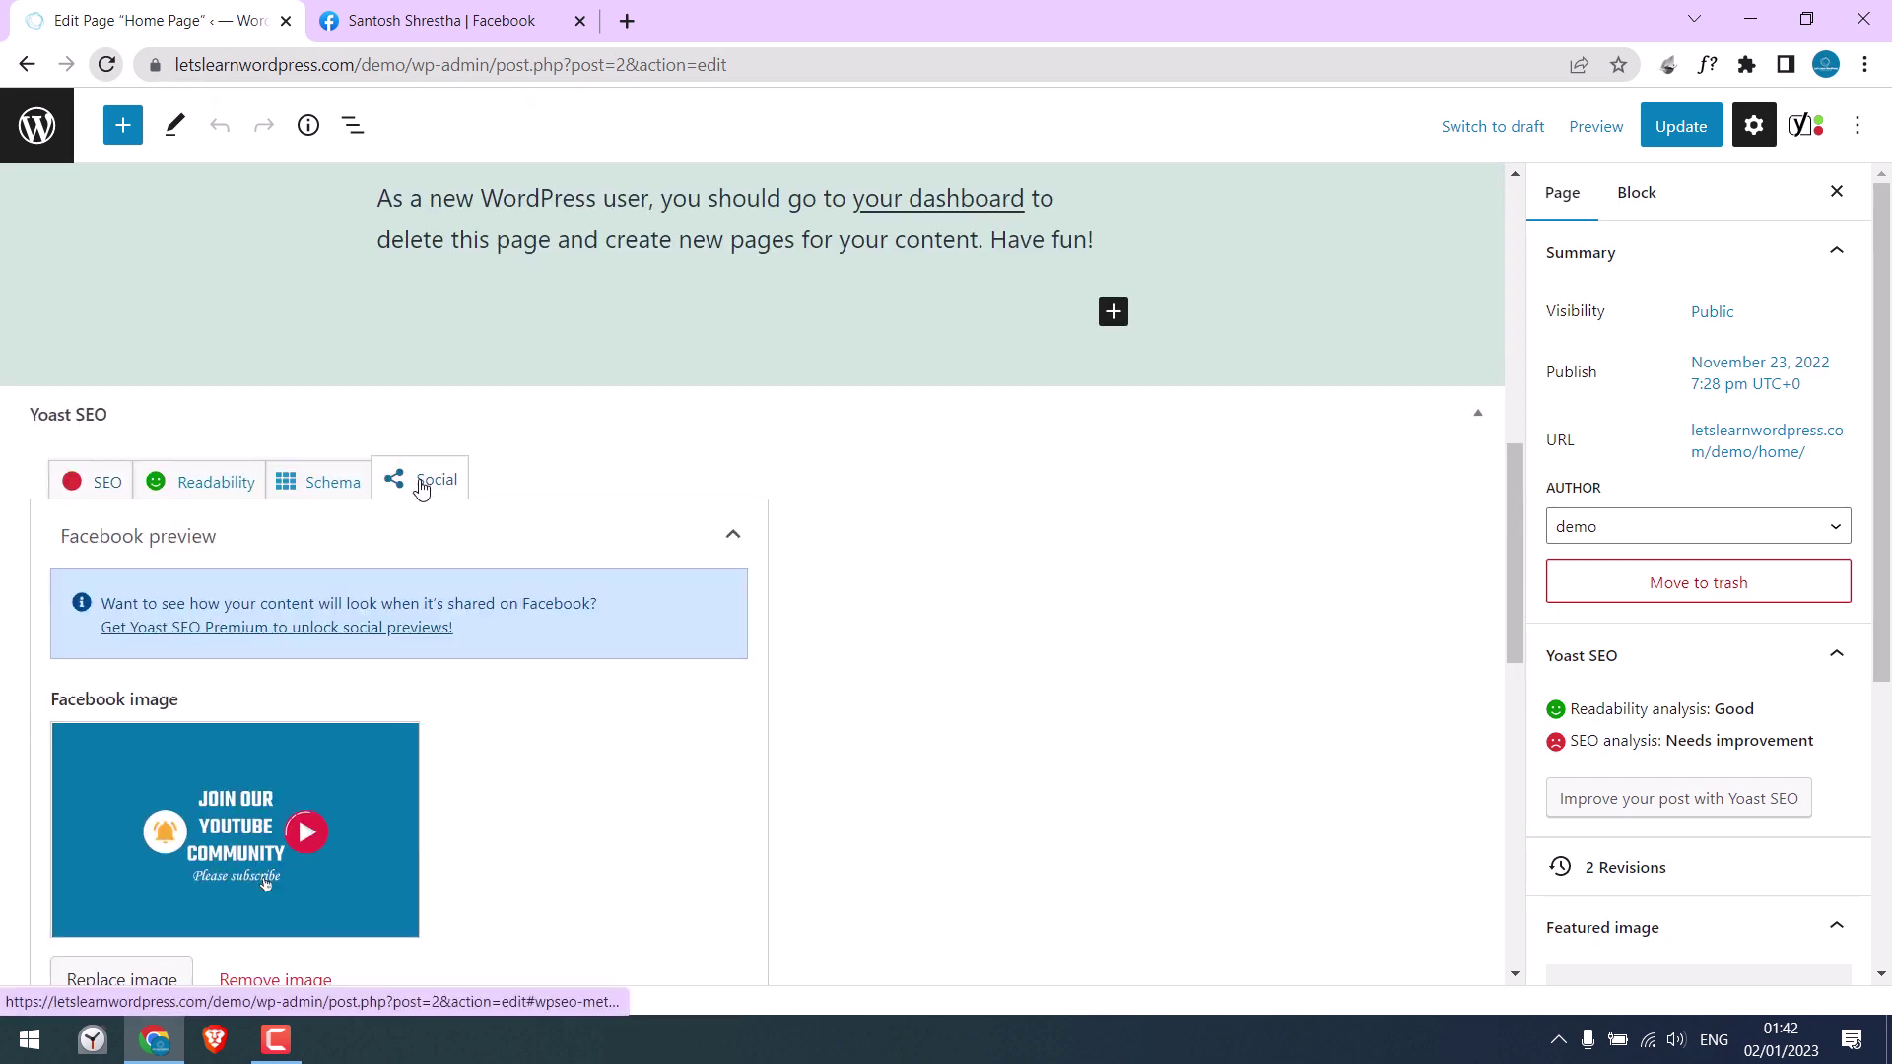
Step: Copy the meta description and paste it into the Facebook description field
scroll(190, 600, "down", 5)
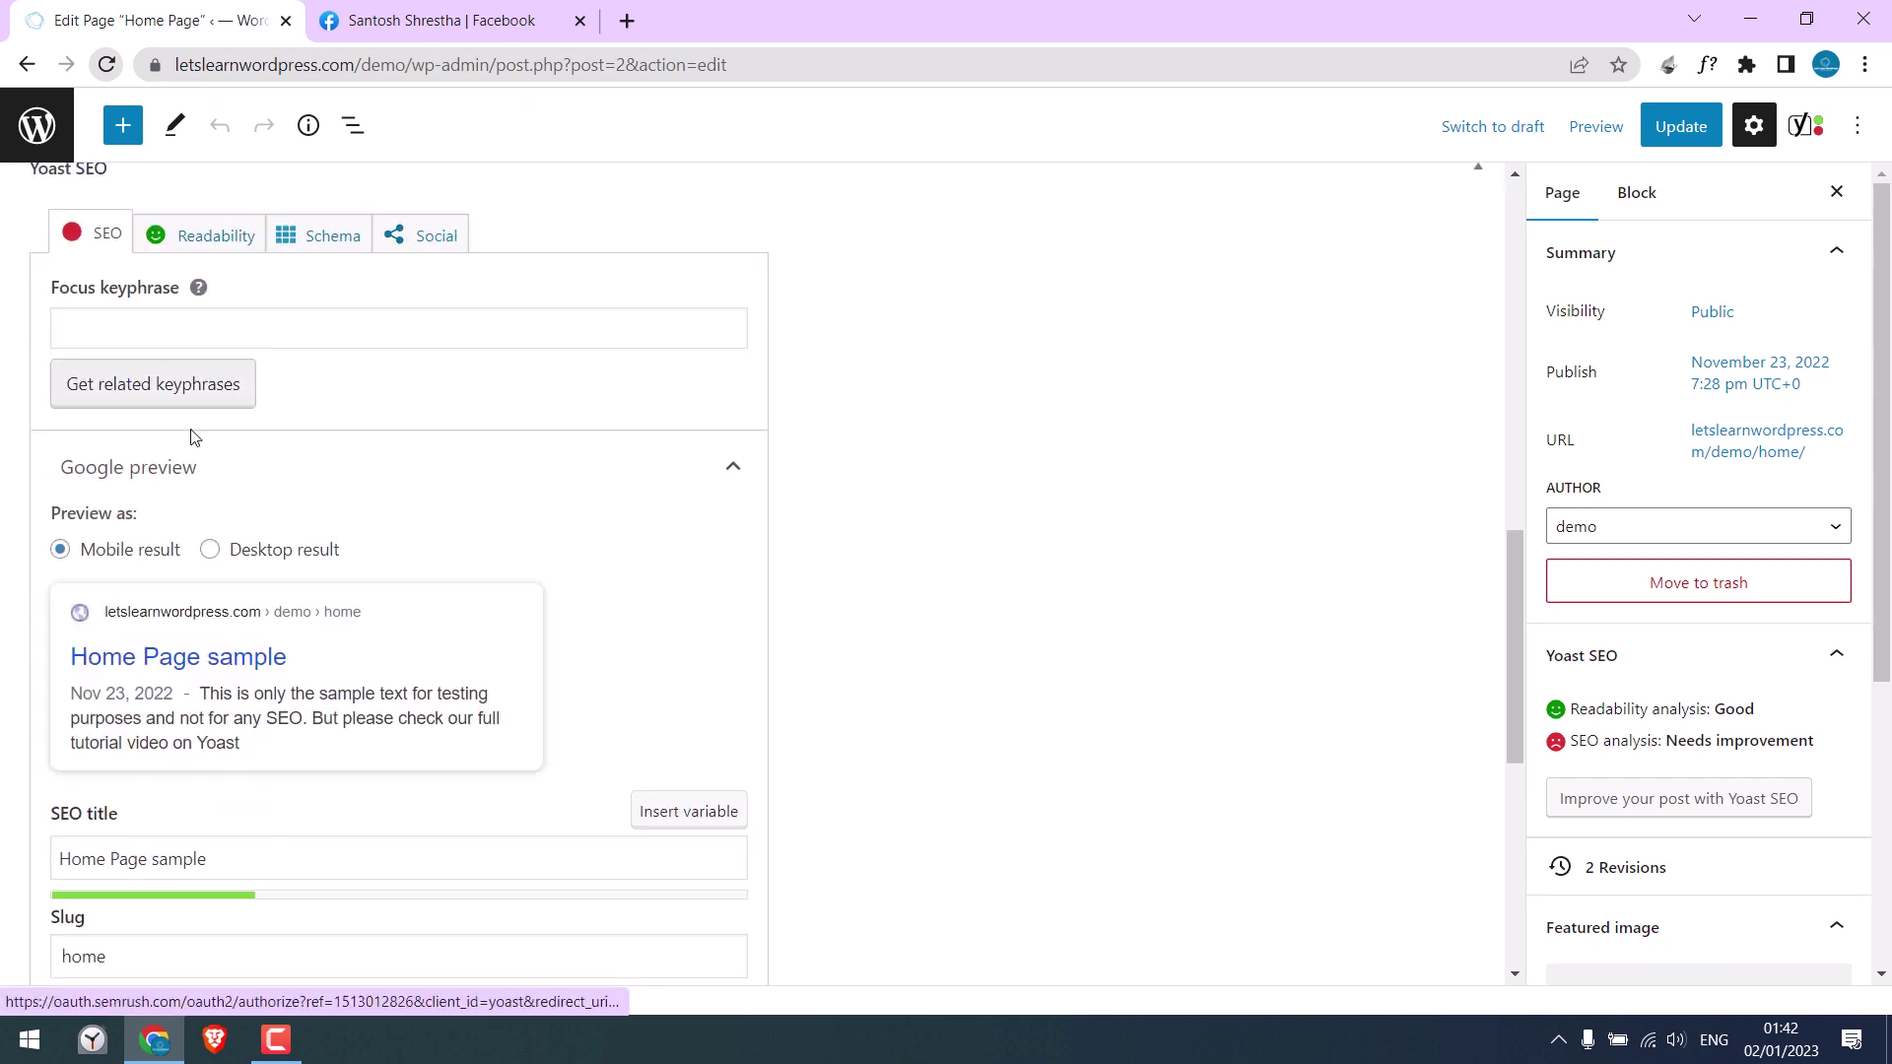
scroll(257, 700, "down", 2)
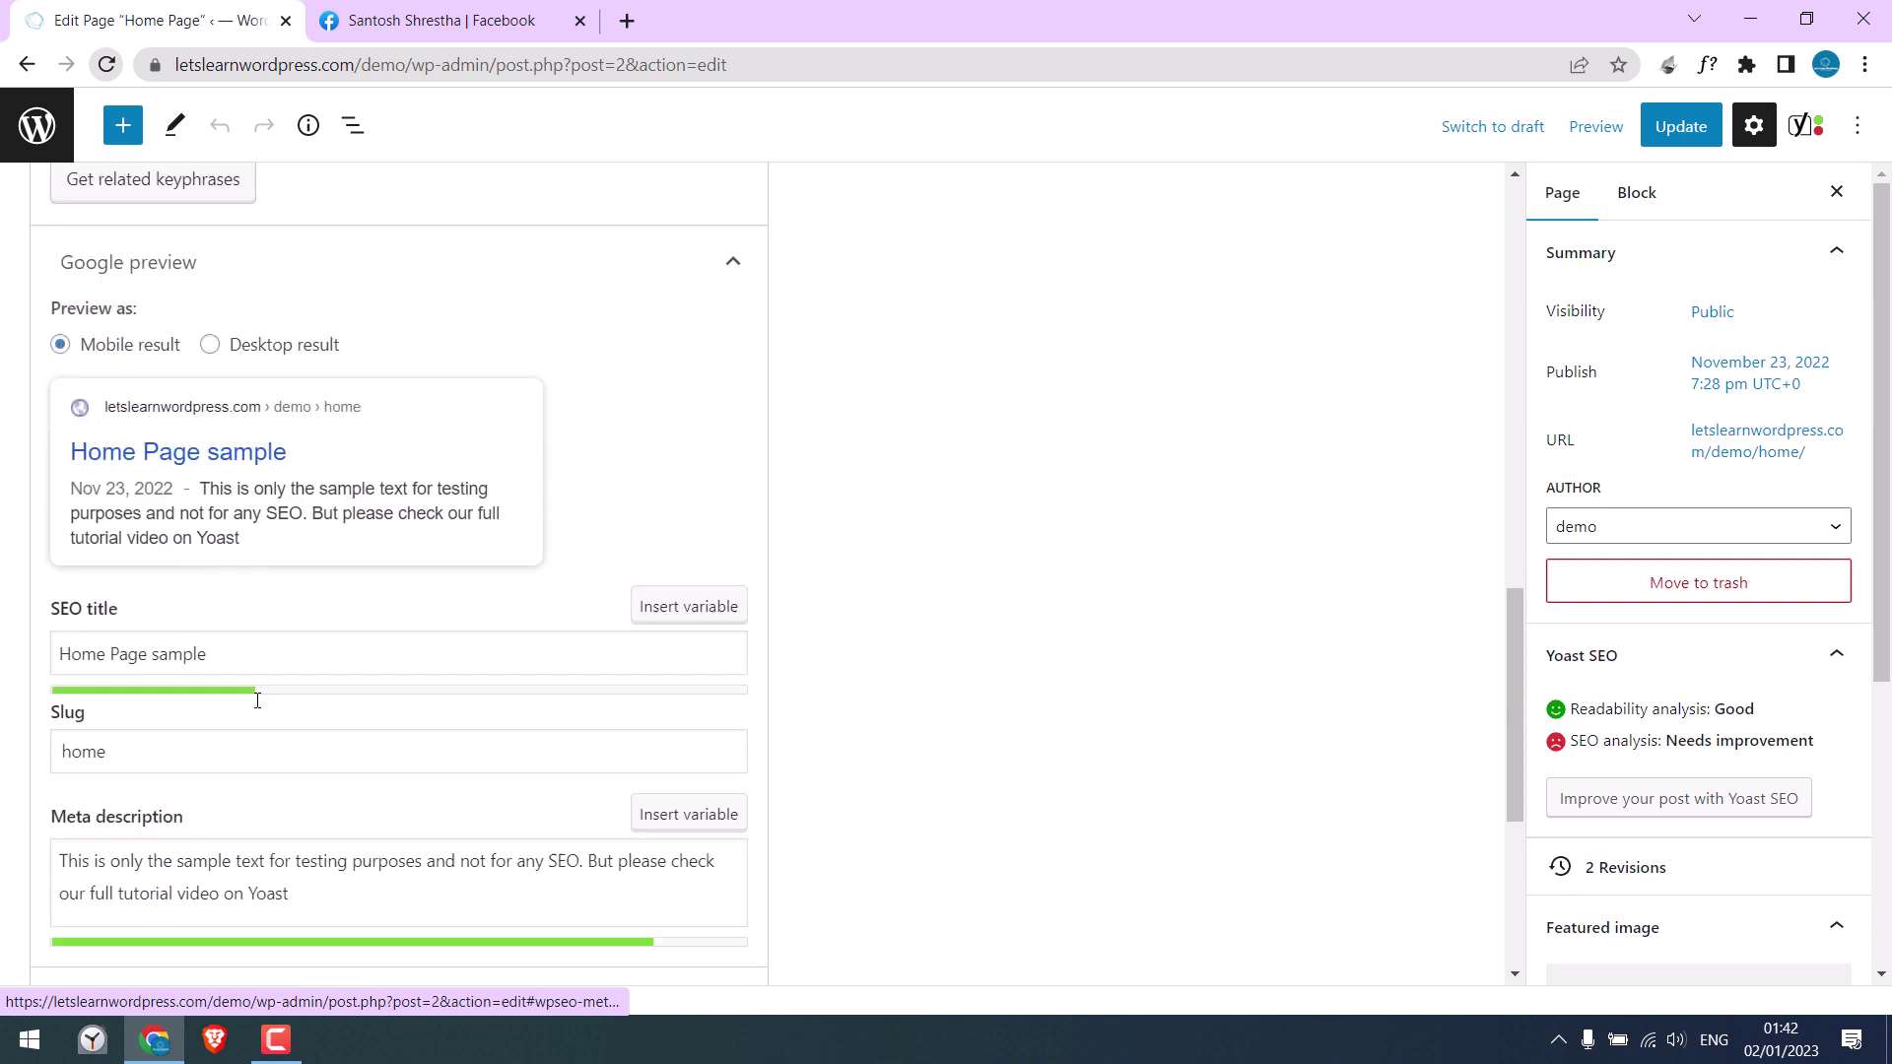
scroll(258, 701, "down", 2)
triple_click(384, 877)
key("ctrl+c")
scroll(364, 587, "up", 5)
left_click(418, 368)
scroll(375, 588, "down", 5)
left_click(375, 601)
key("ctrl+v")
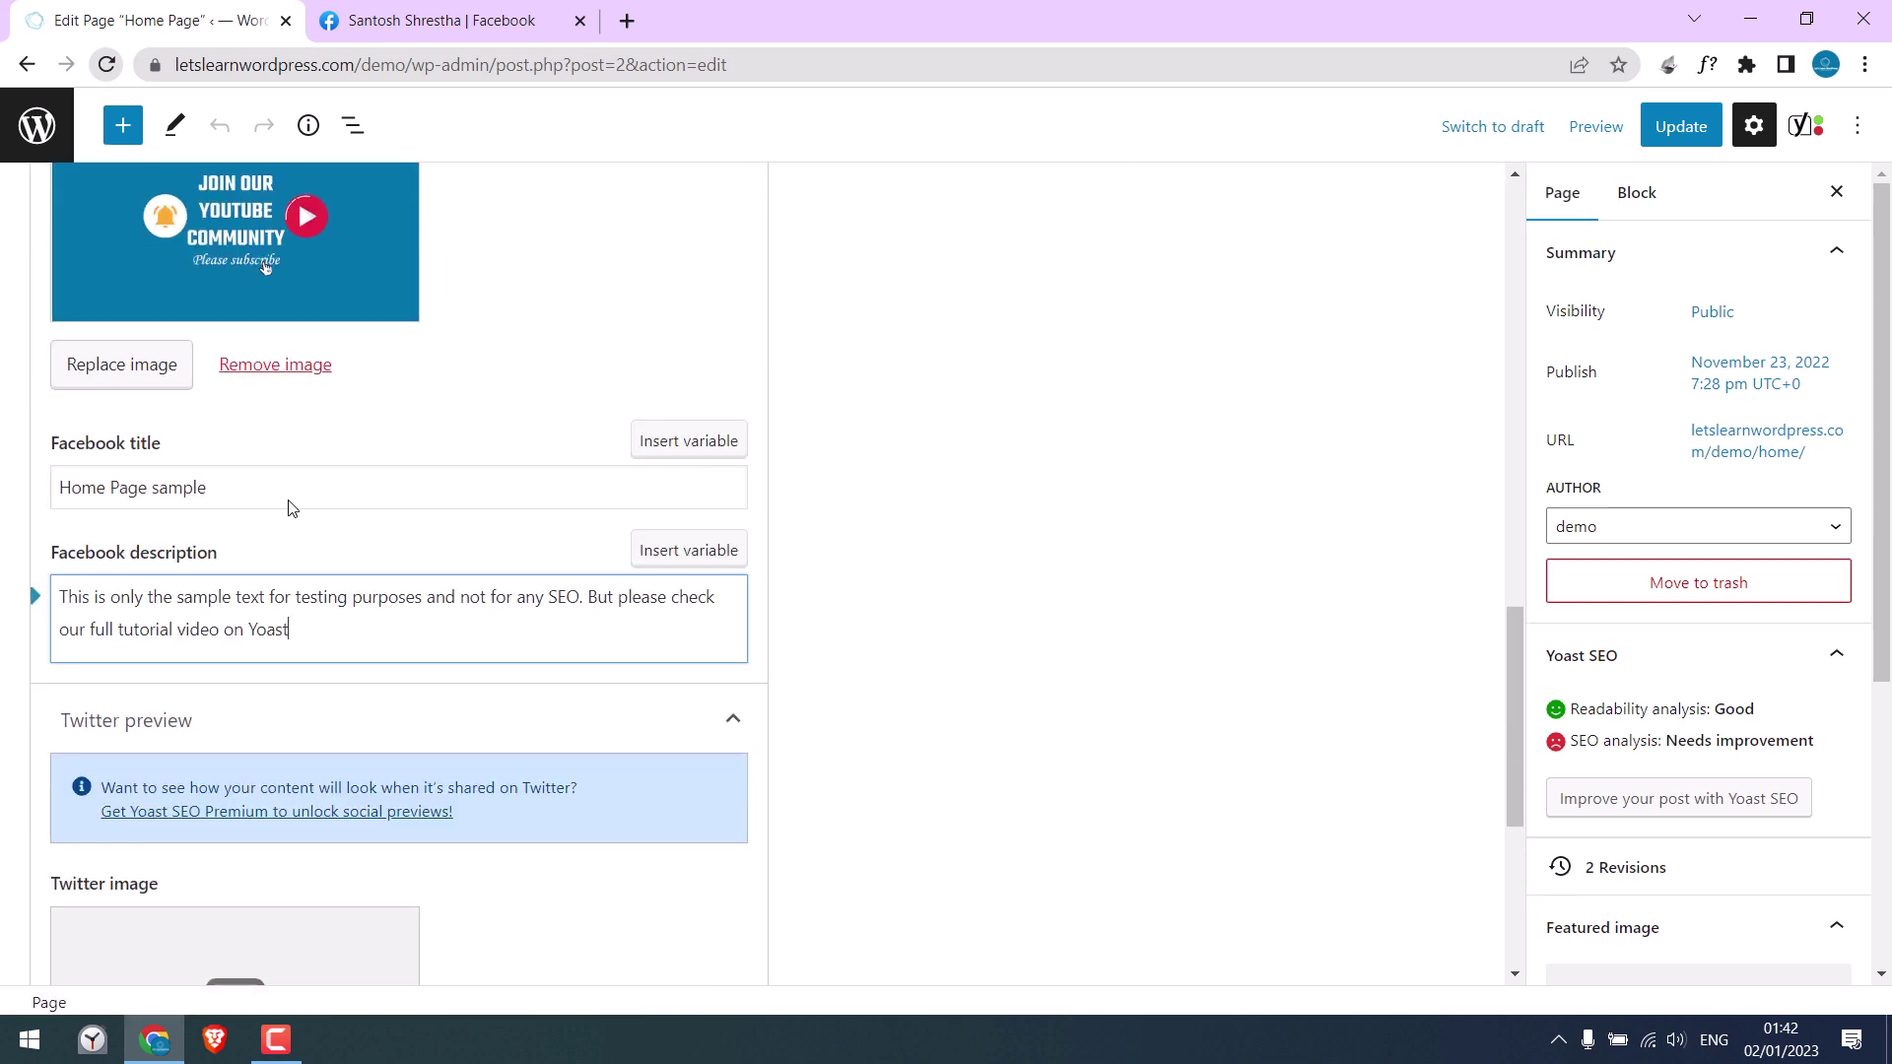
scroll(281, 586, "down", 4)
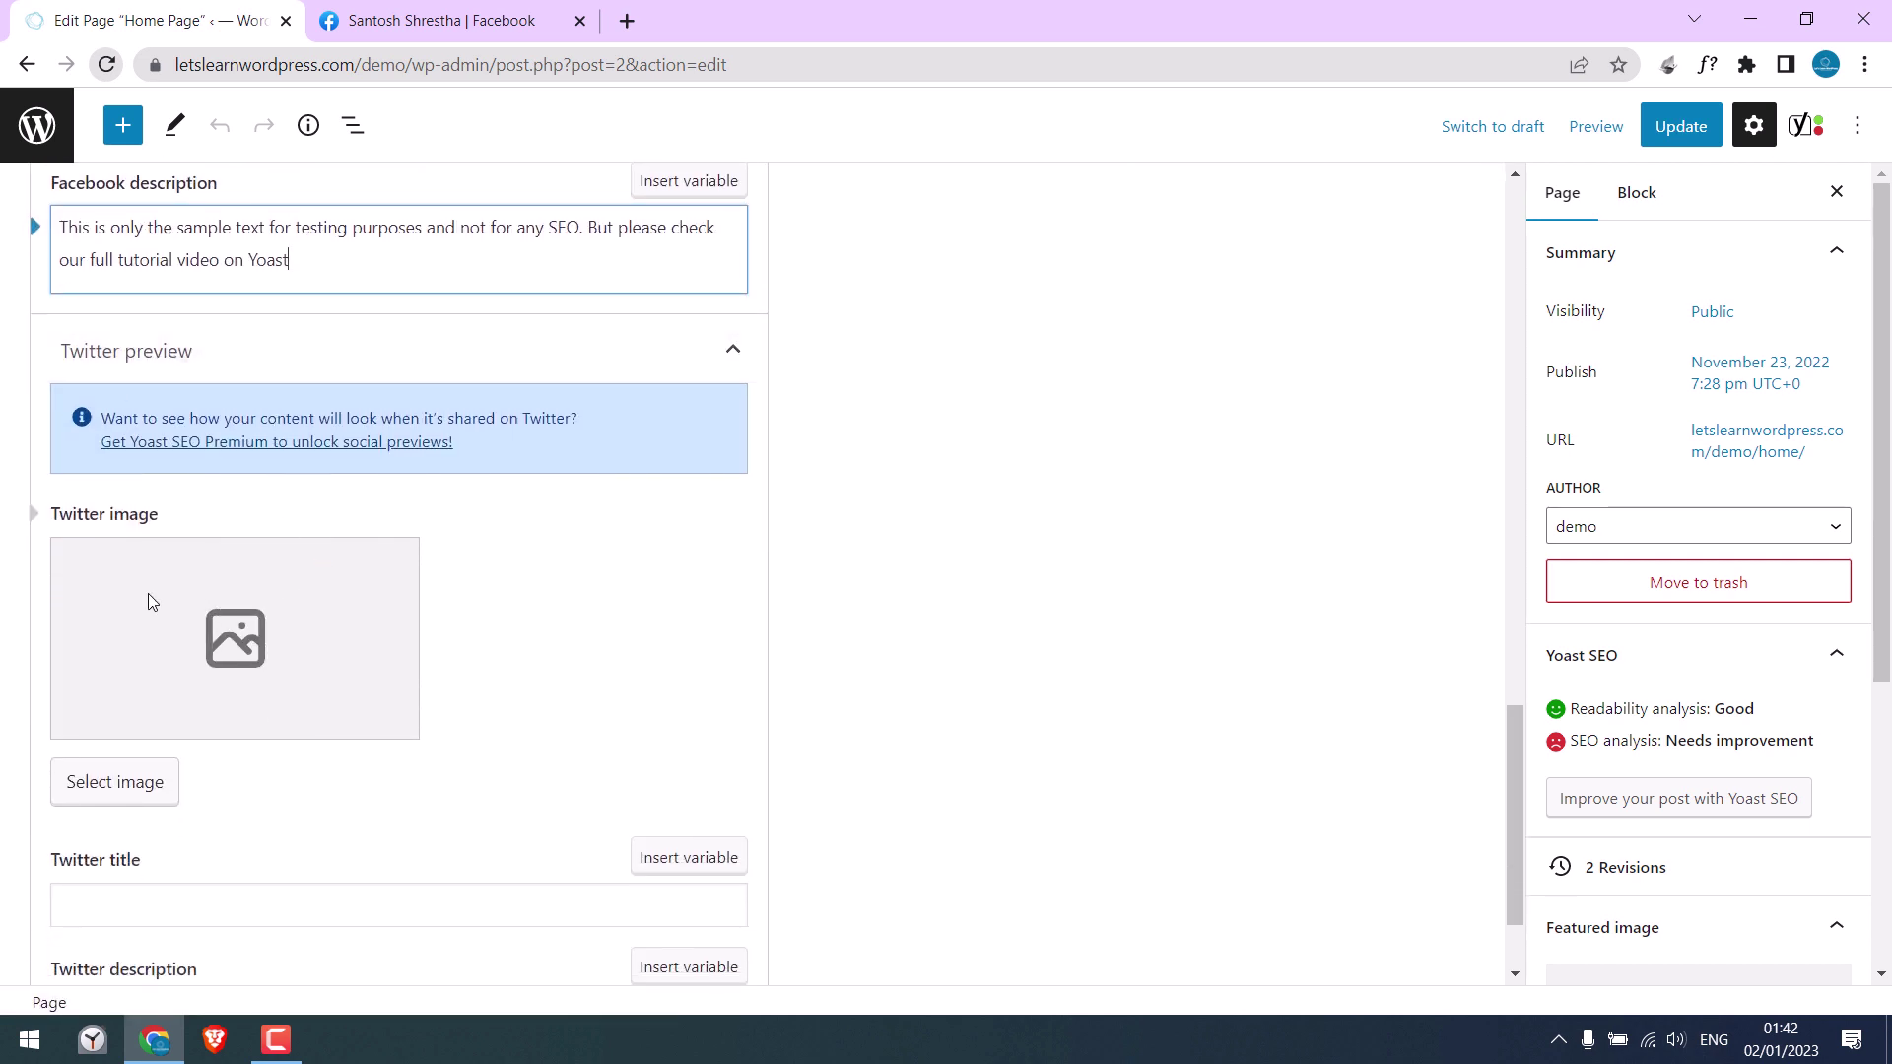
Step: Set Subscribe-YouTube as the Twitter image
left_click(84, 794)
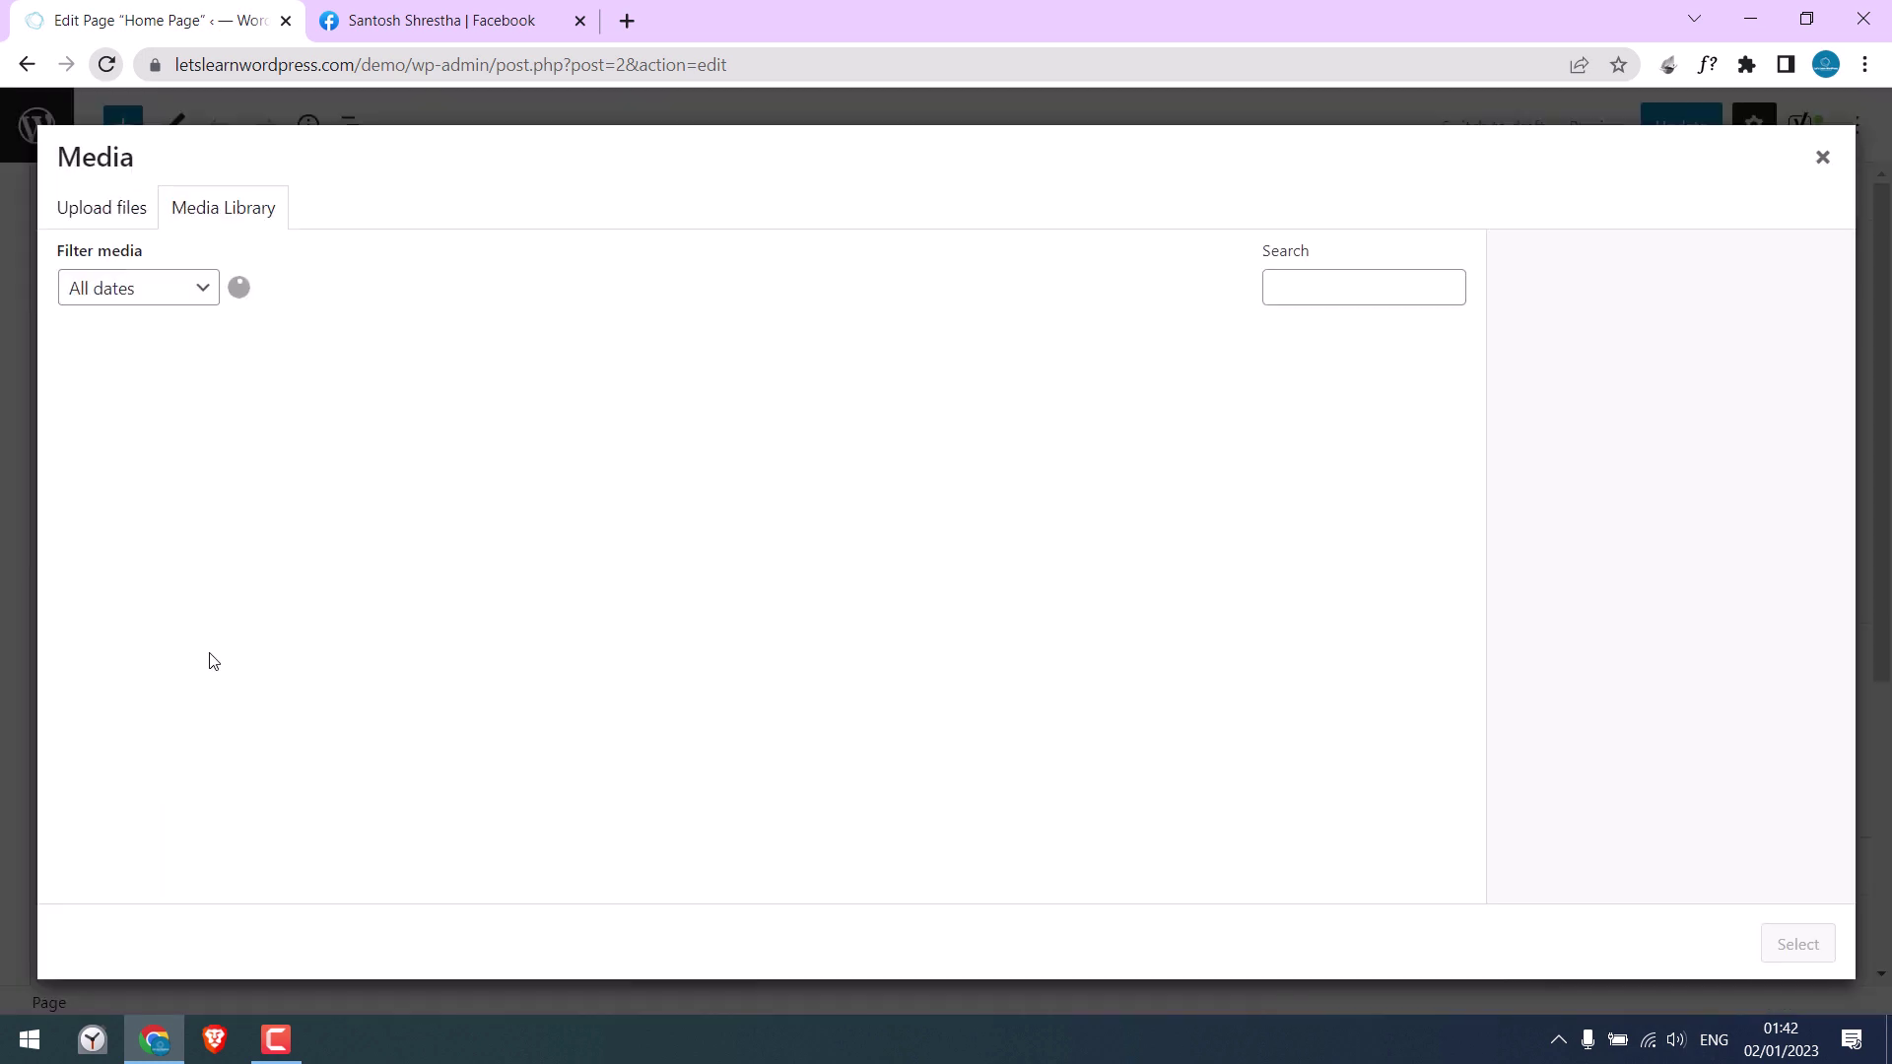
left_click(145, 464)
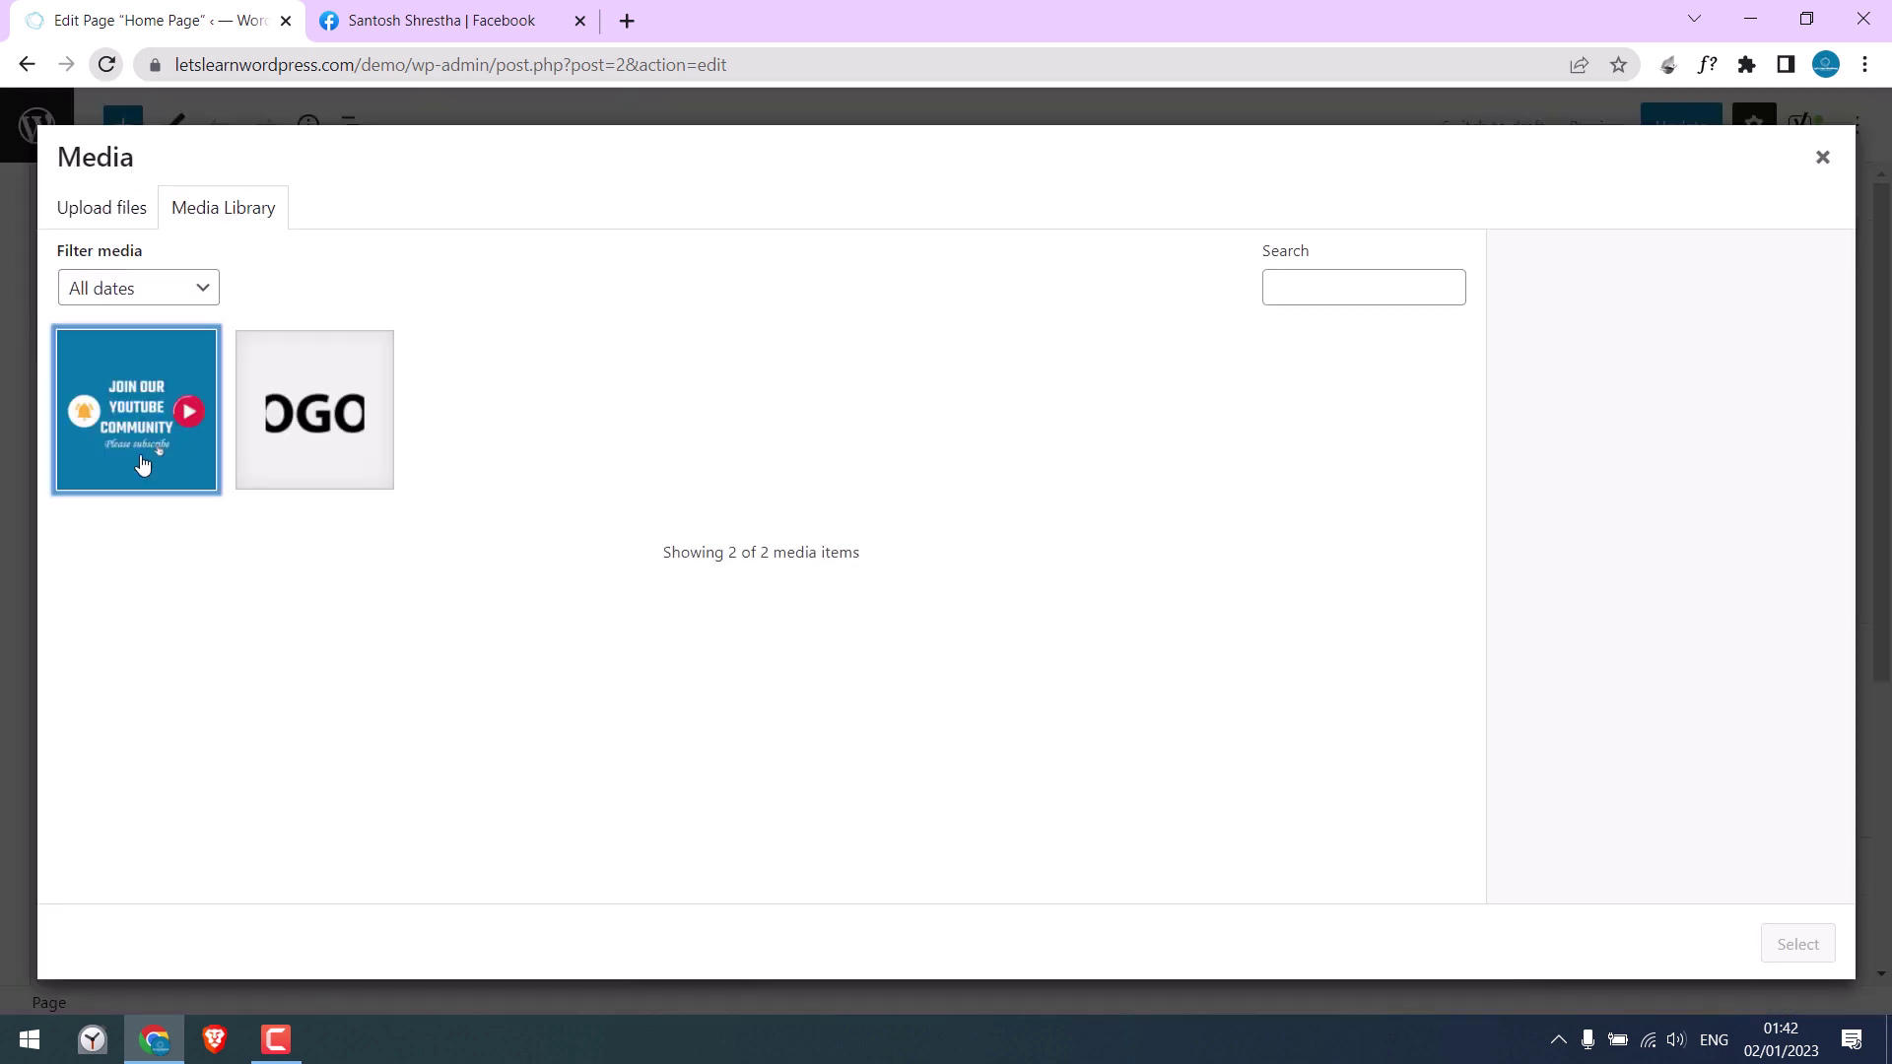
left_click(1797, 944)
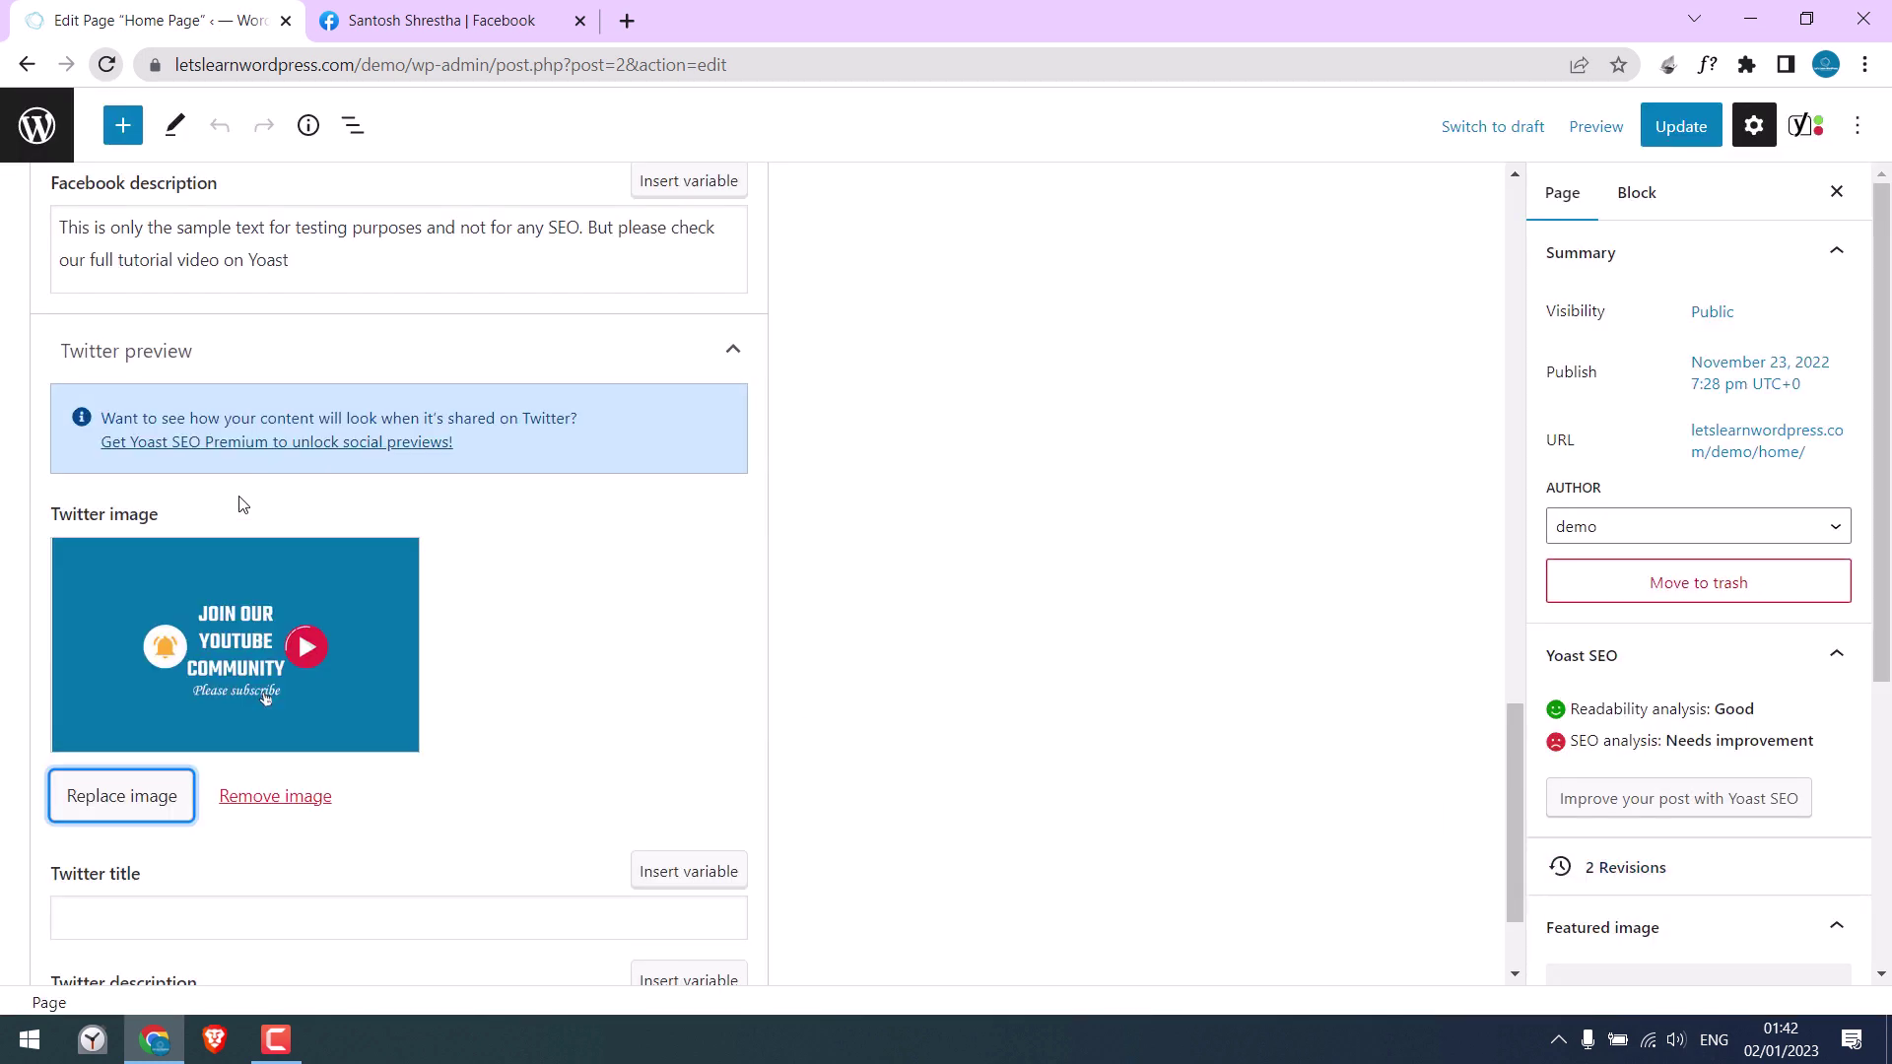
Step: Copy the Facebook description into the Twitter description field
scroll(293, 493, "up", 1)
scroll(286, 439, "down", 2)
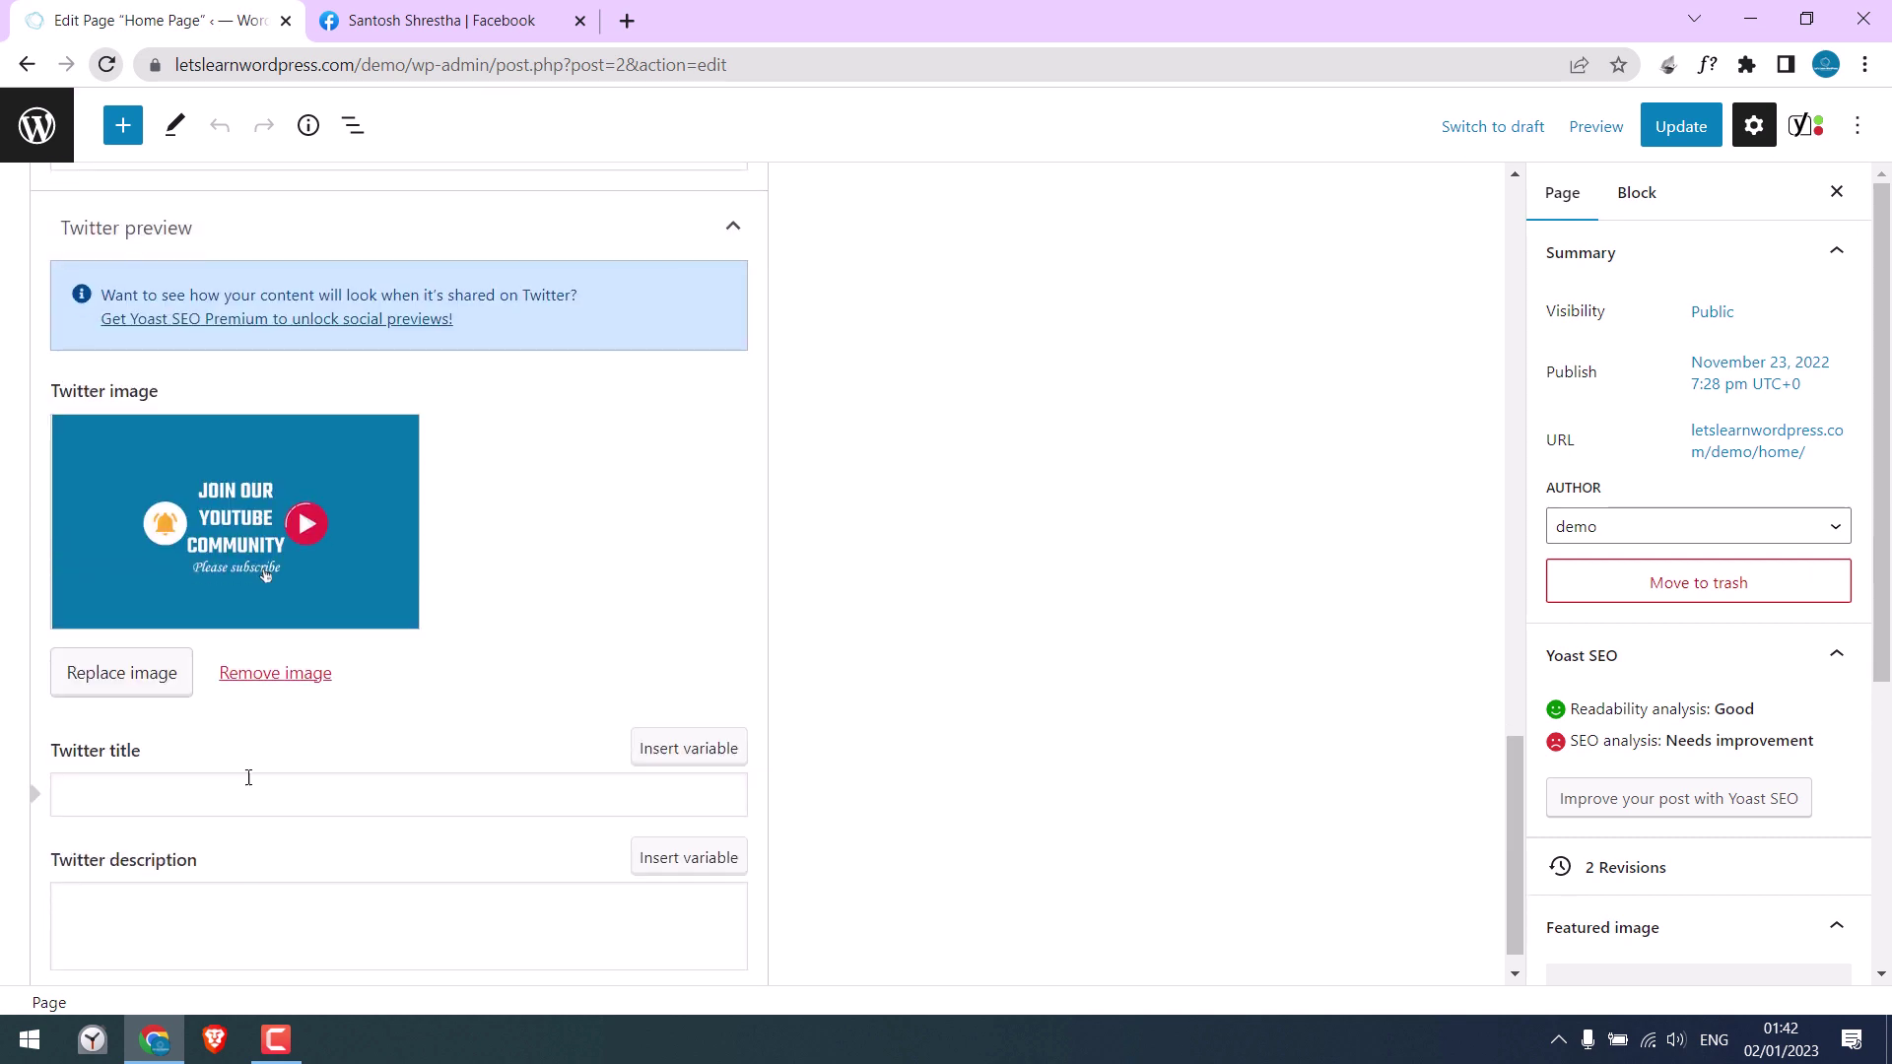
scroll(247, 591, "up", 2)
key("ctrl+a")
key("ctrl+c")
scroll(308, 532, "down", 3)
left_click(203, 869)
key("ctrl+v")
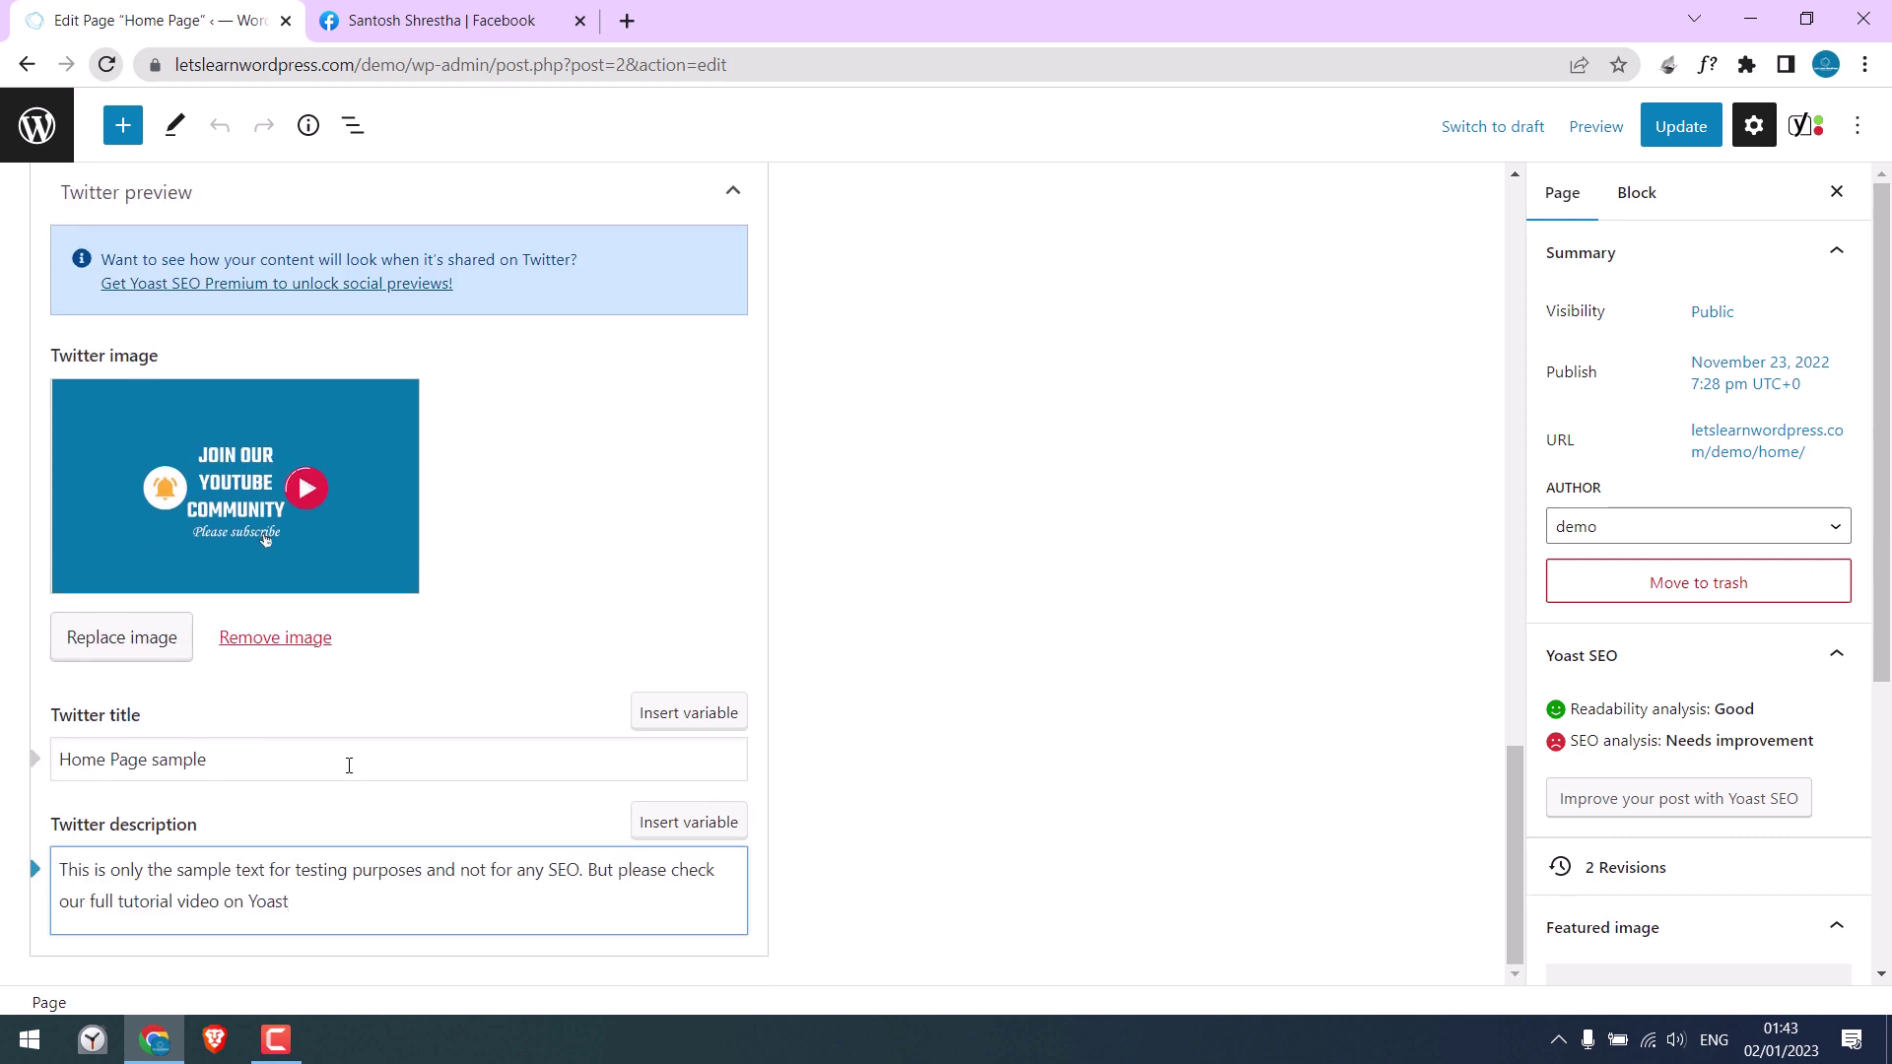
Step: Update the Home Page and open the live page in a new tab
left_click(1680, 126)
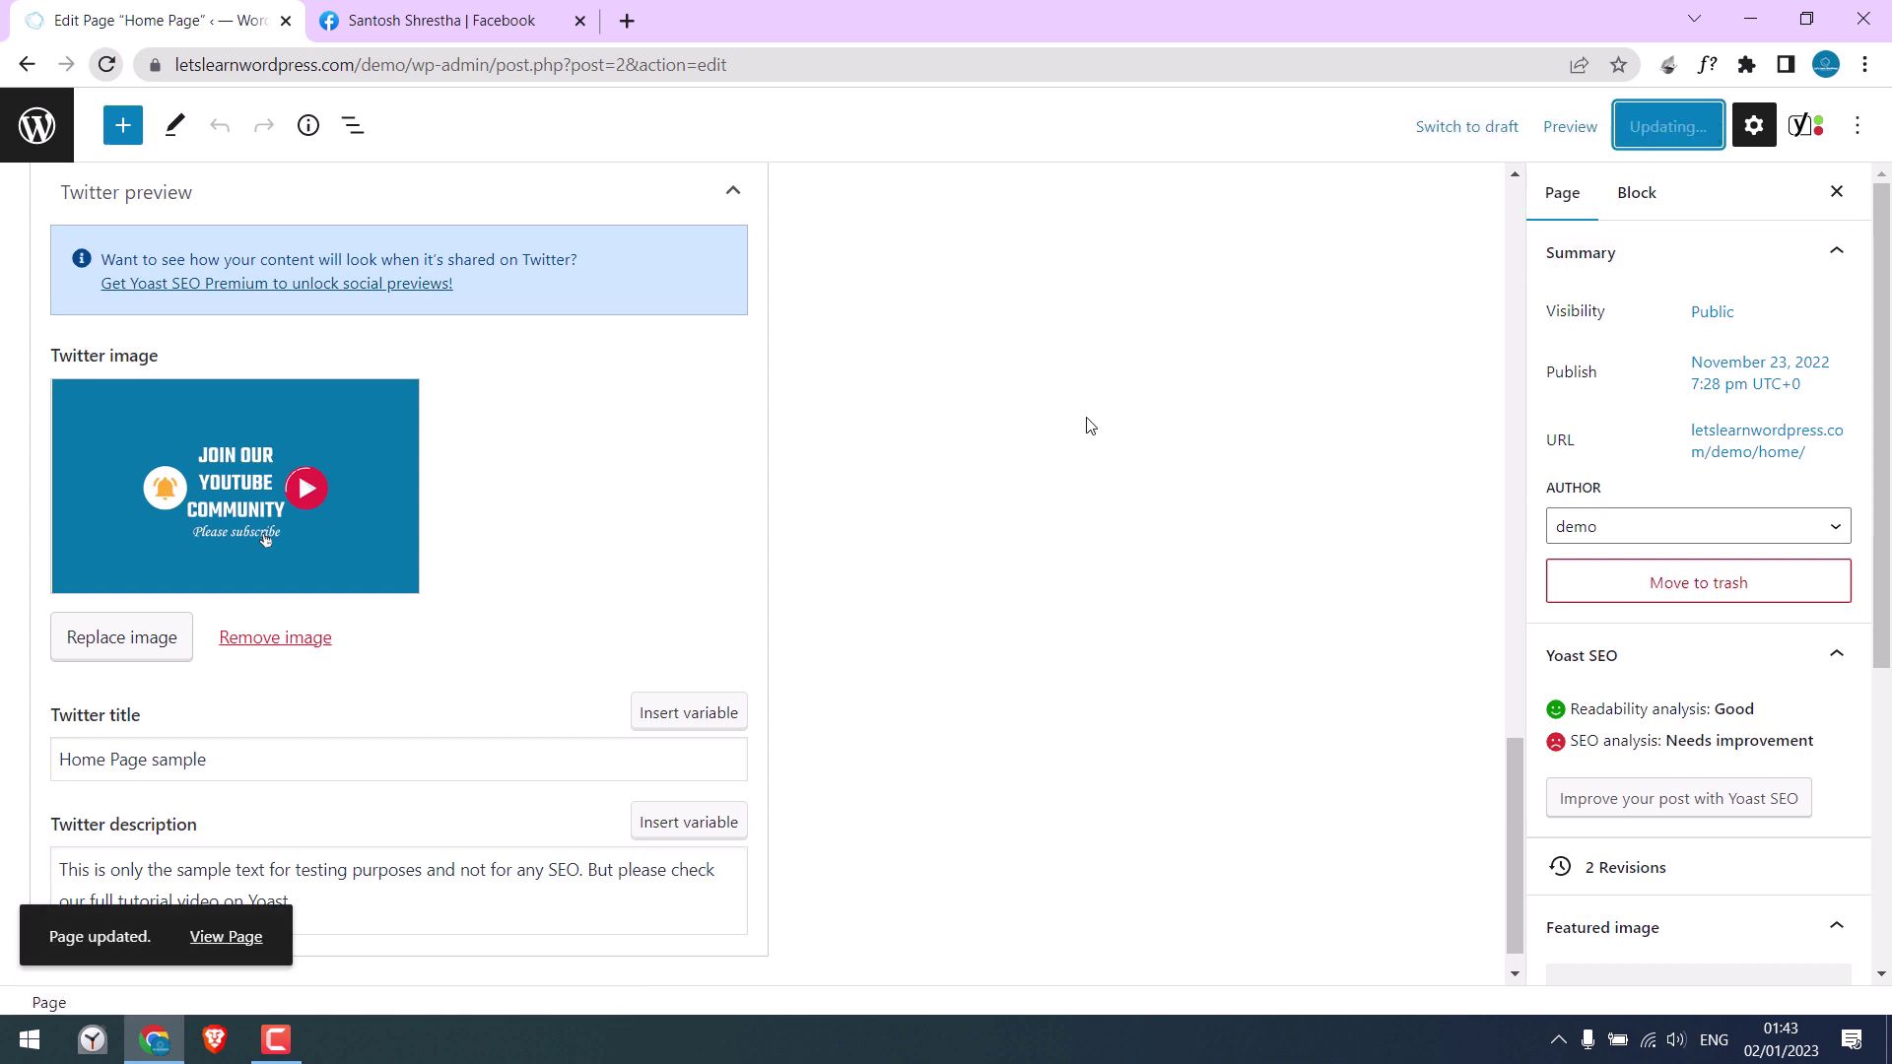
right_click(241, 941)
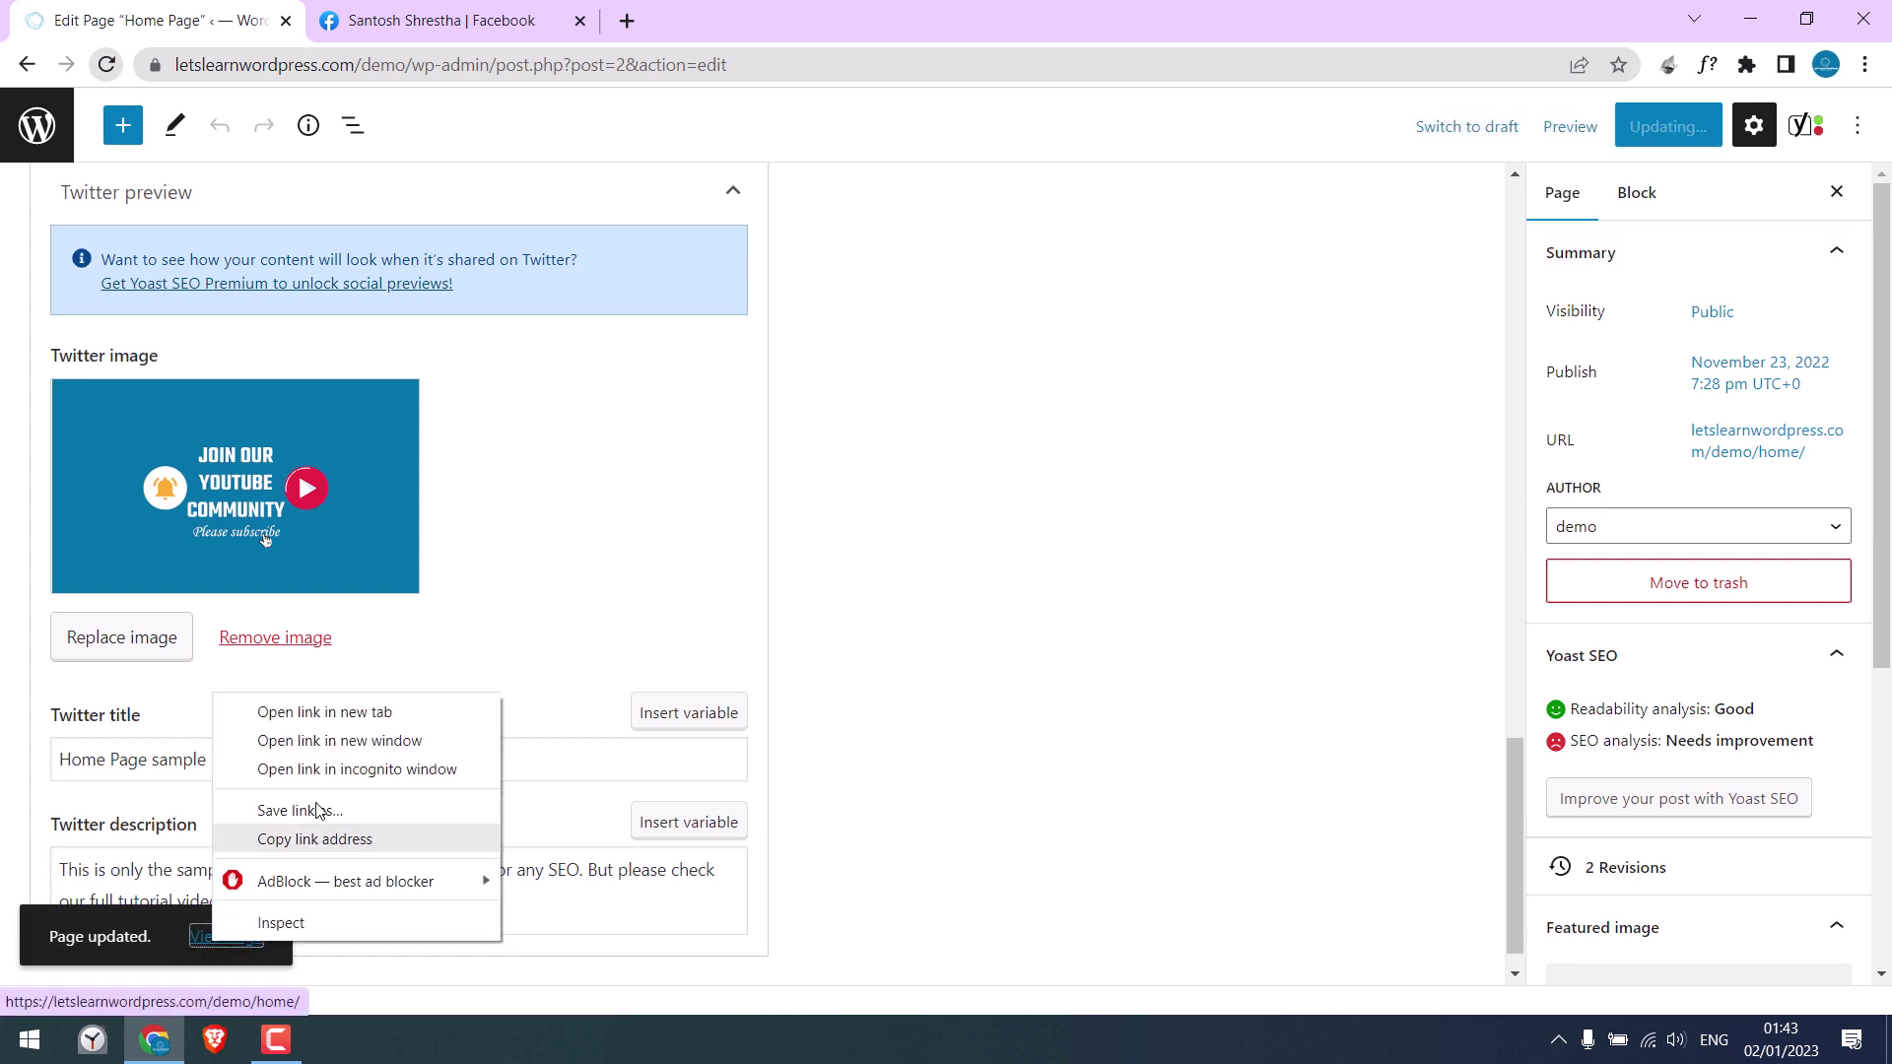
left_click(334, 709)
key("ctrl+Tab")
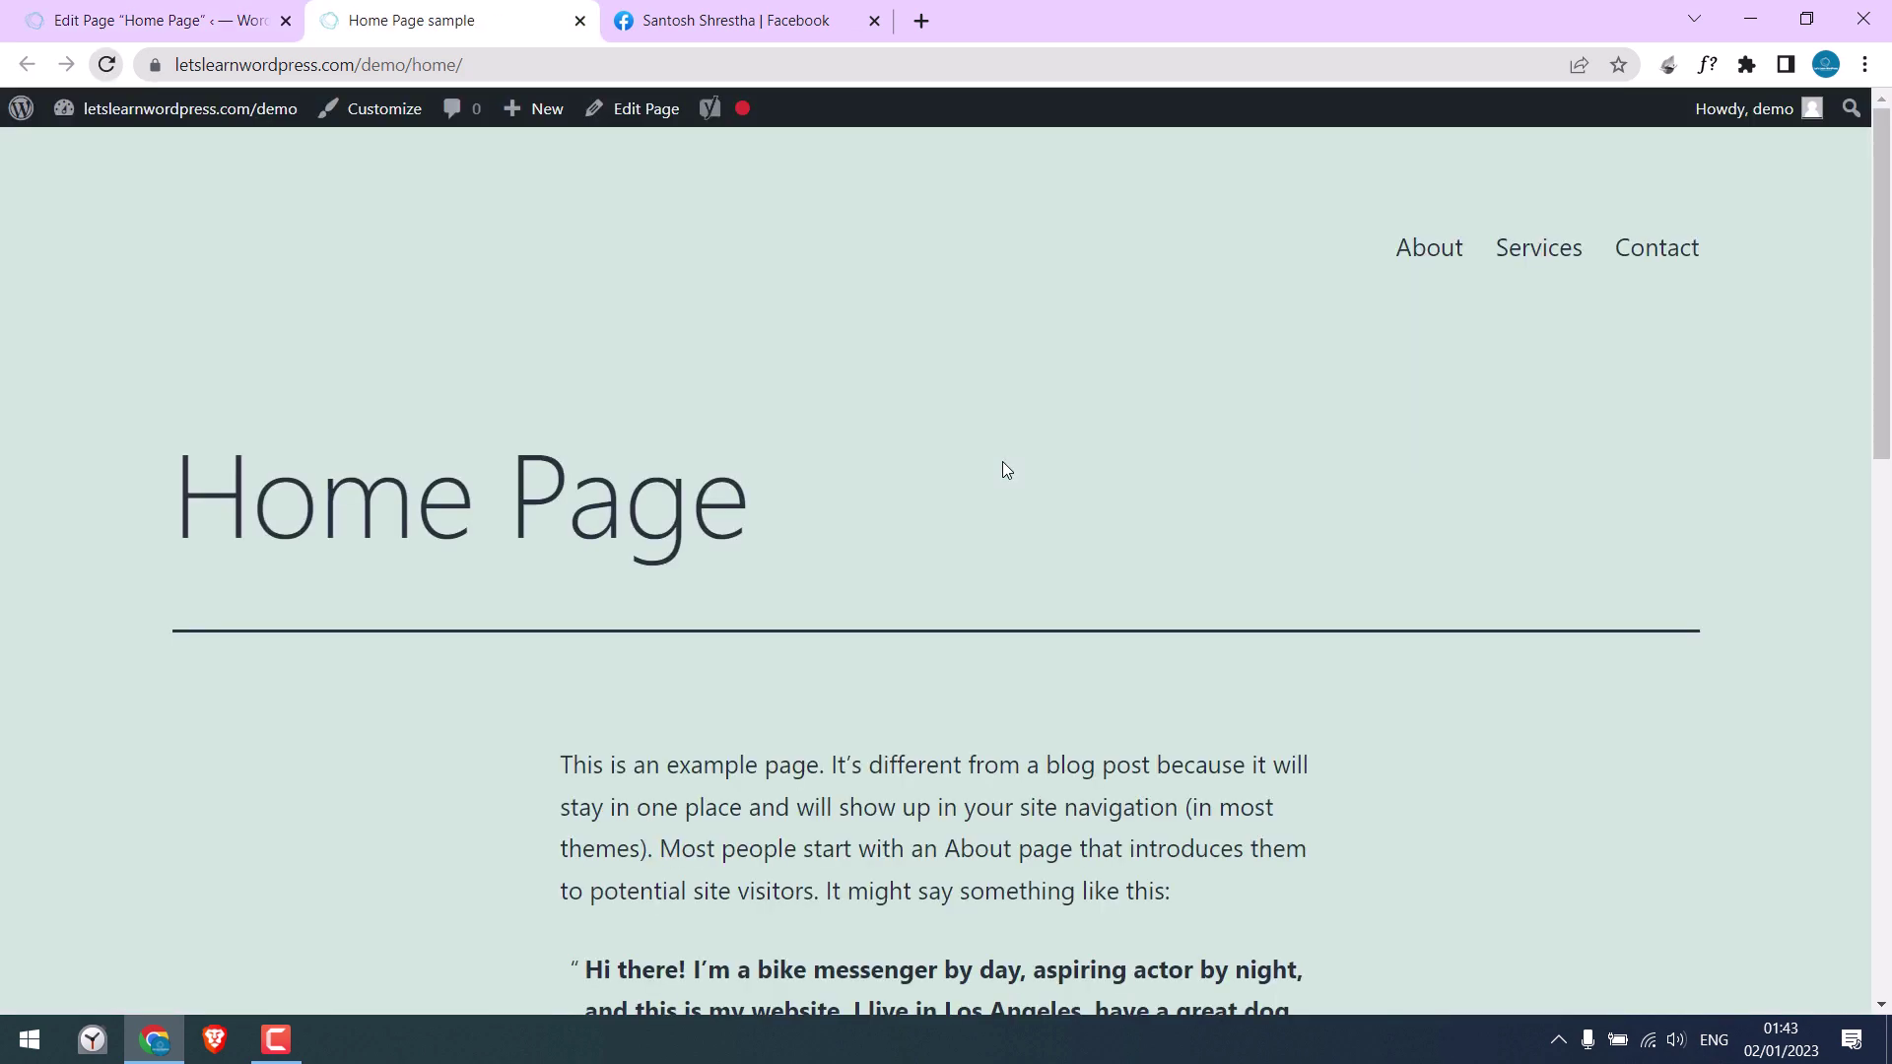
Step: Copy the live Home Page's URL from the address bar
scroll(1847, 257, "down", 15)
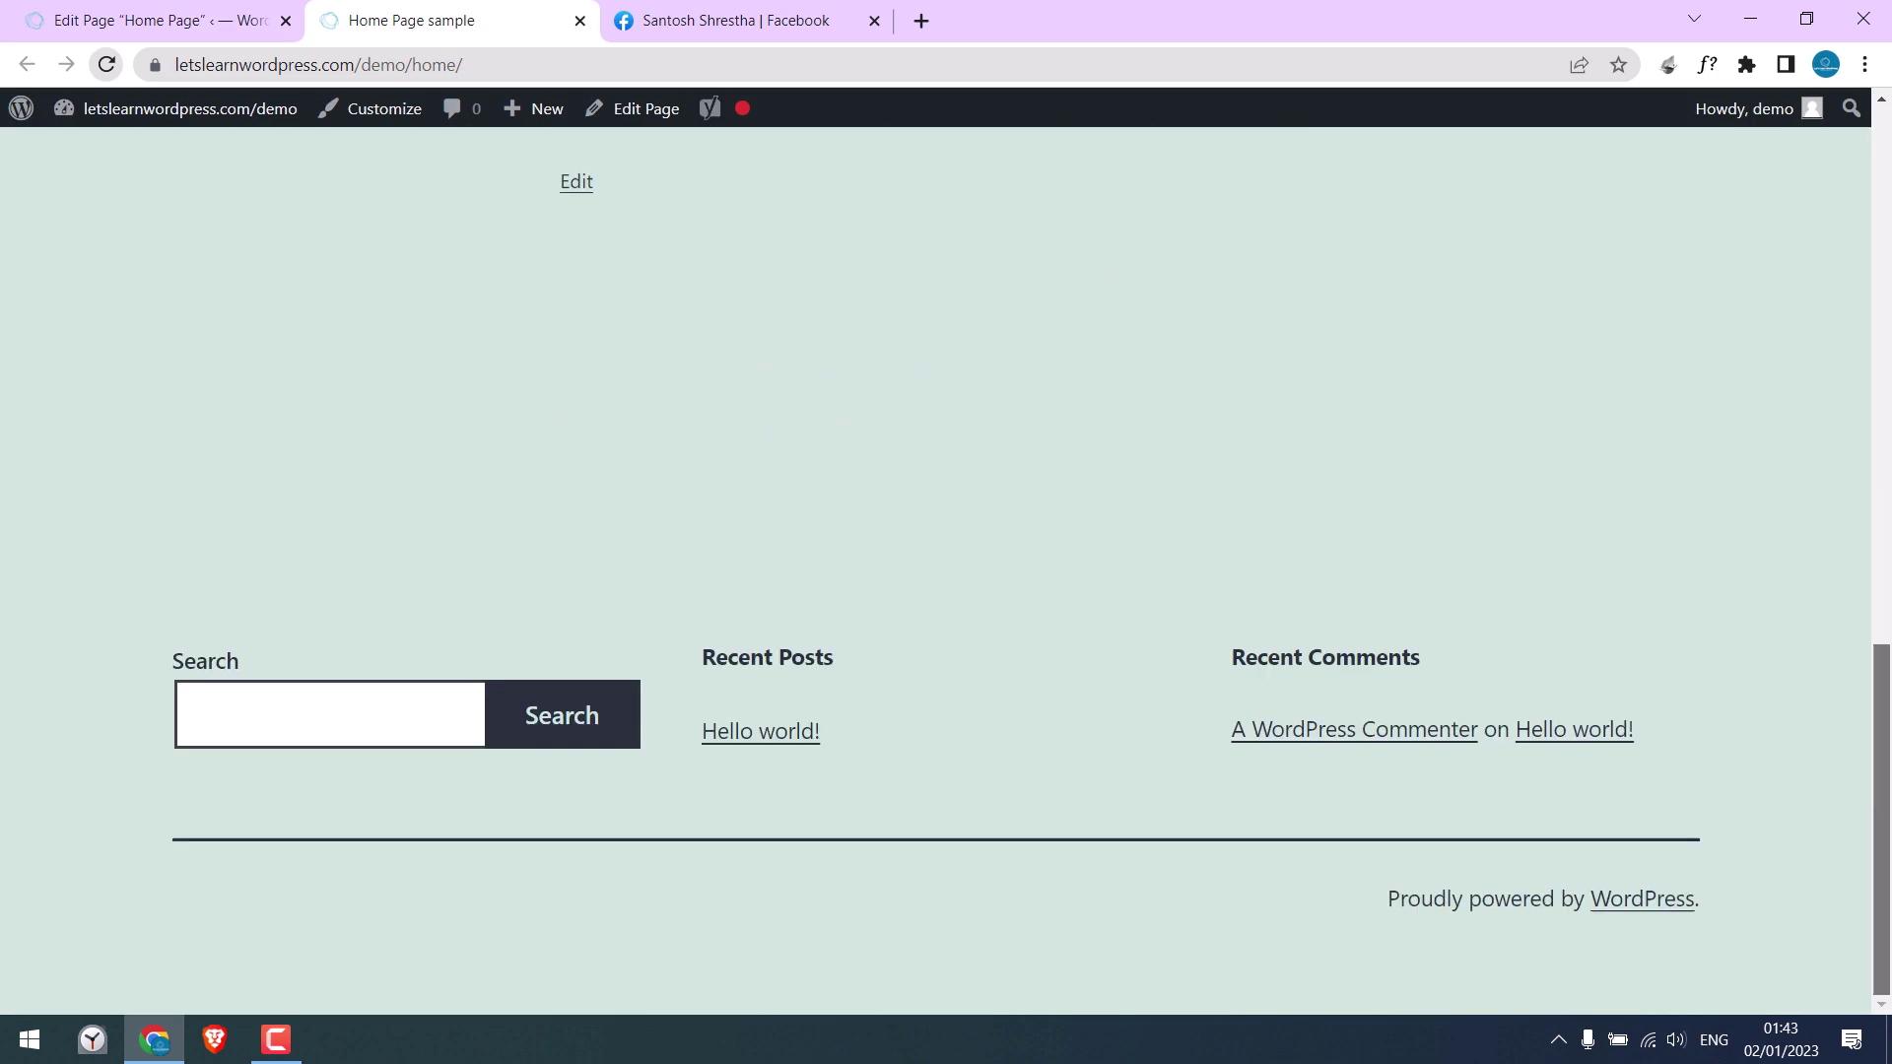
scroll(1857, 255, "up", 14)
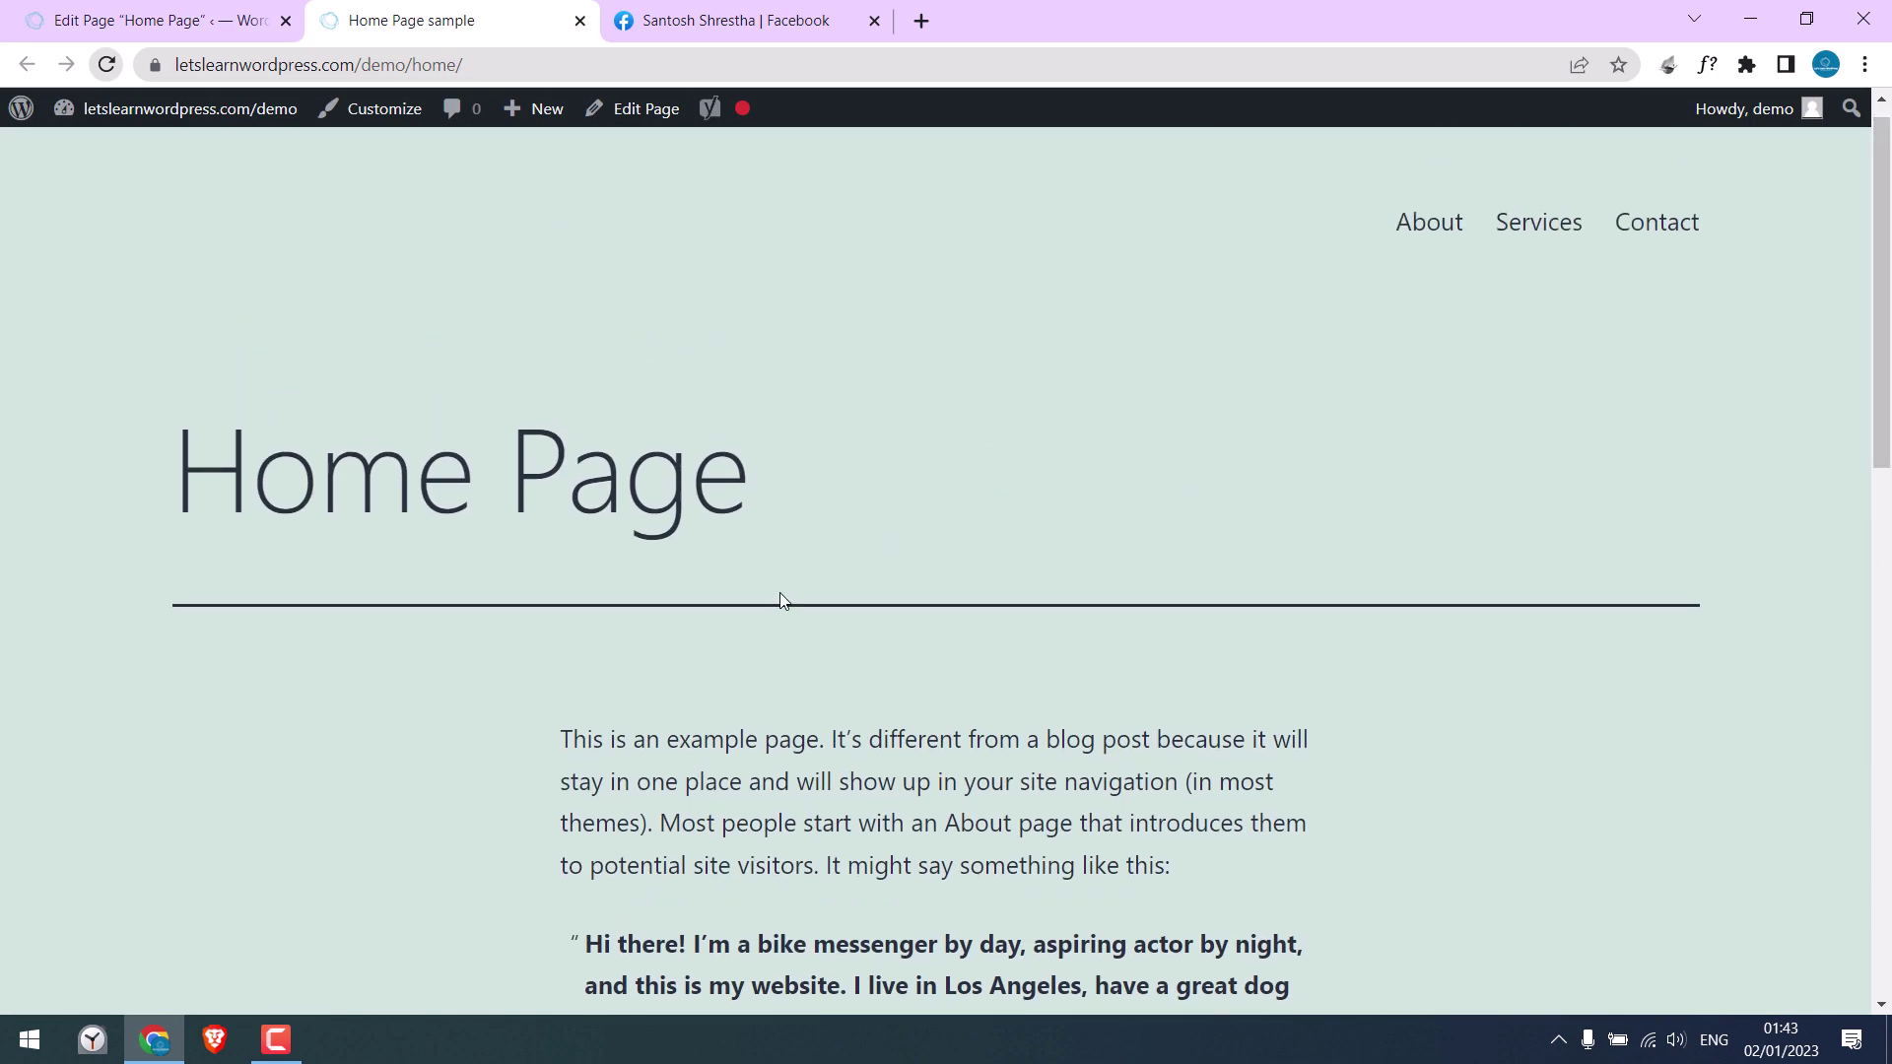
left_click(505, 65)
right_click(504, 65)
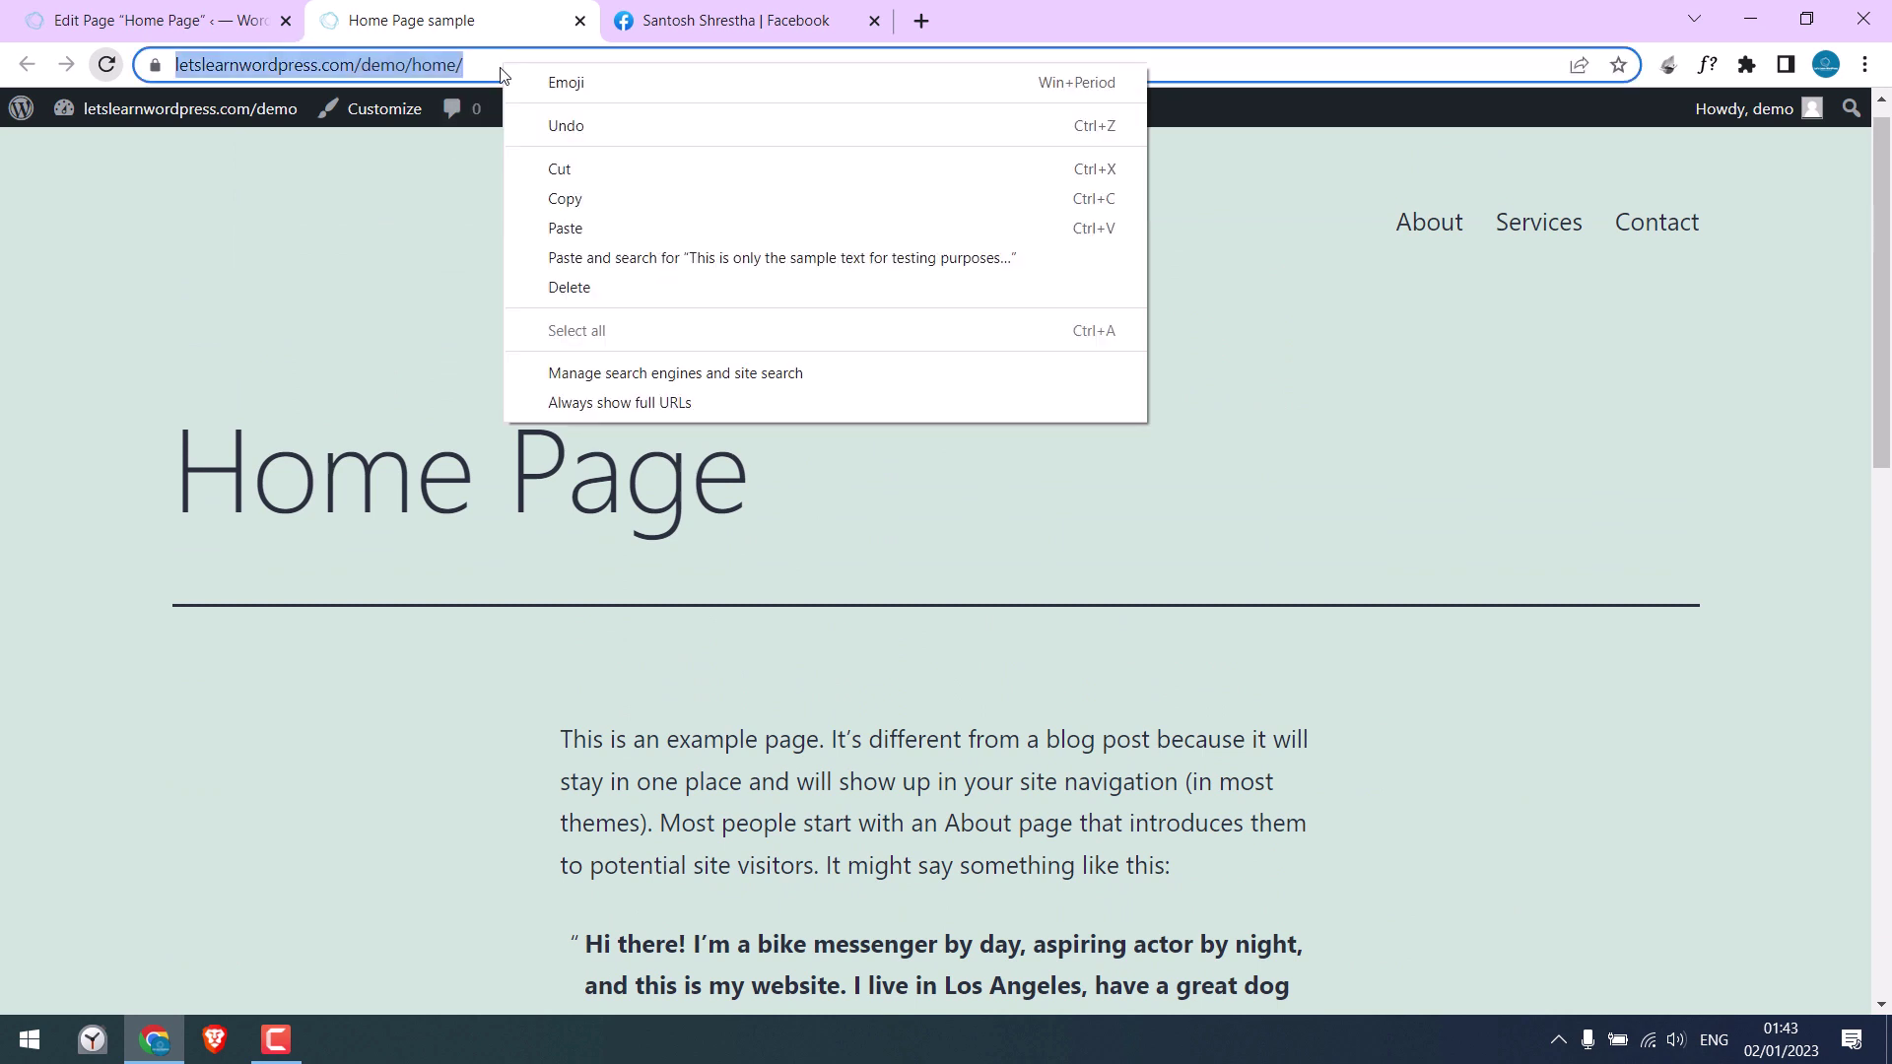
left_click(552, 198)
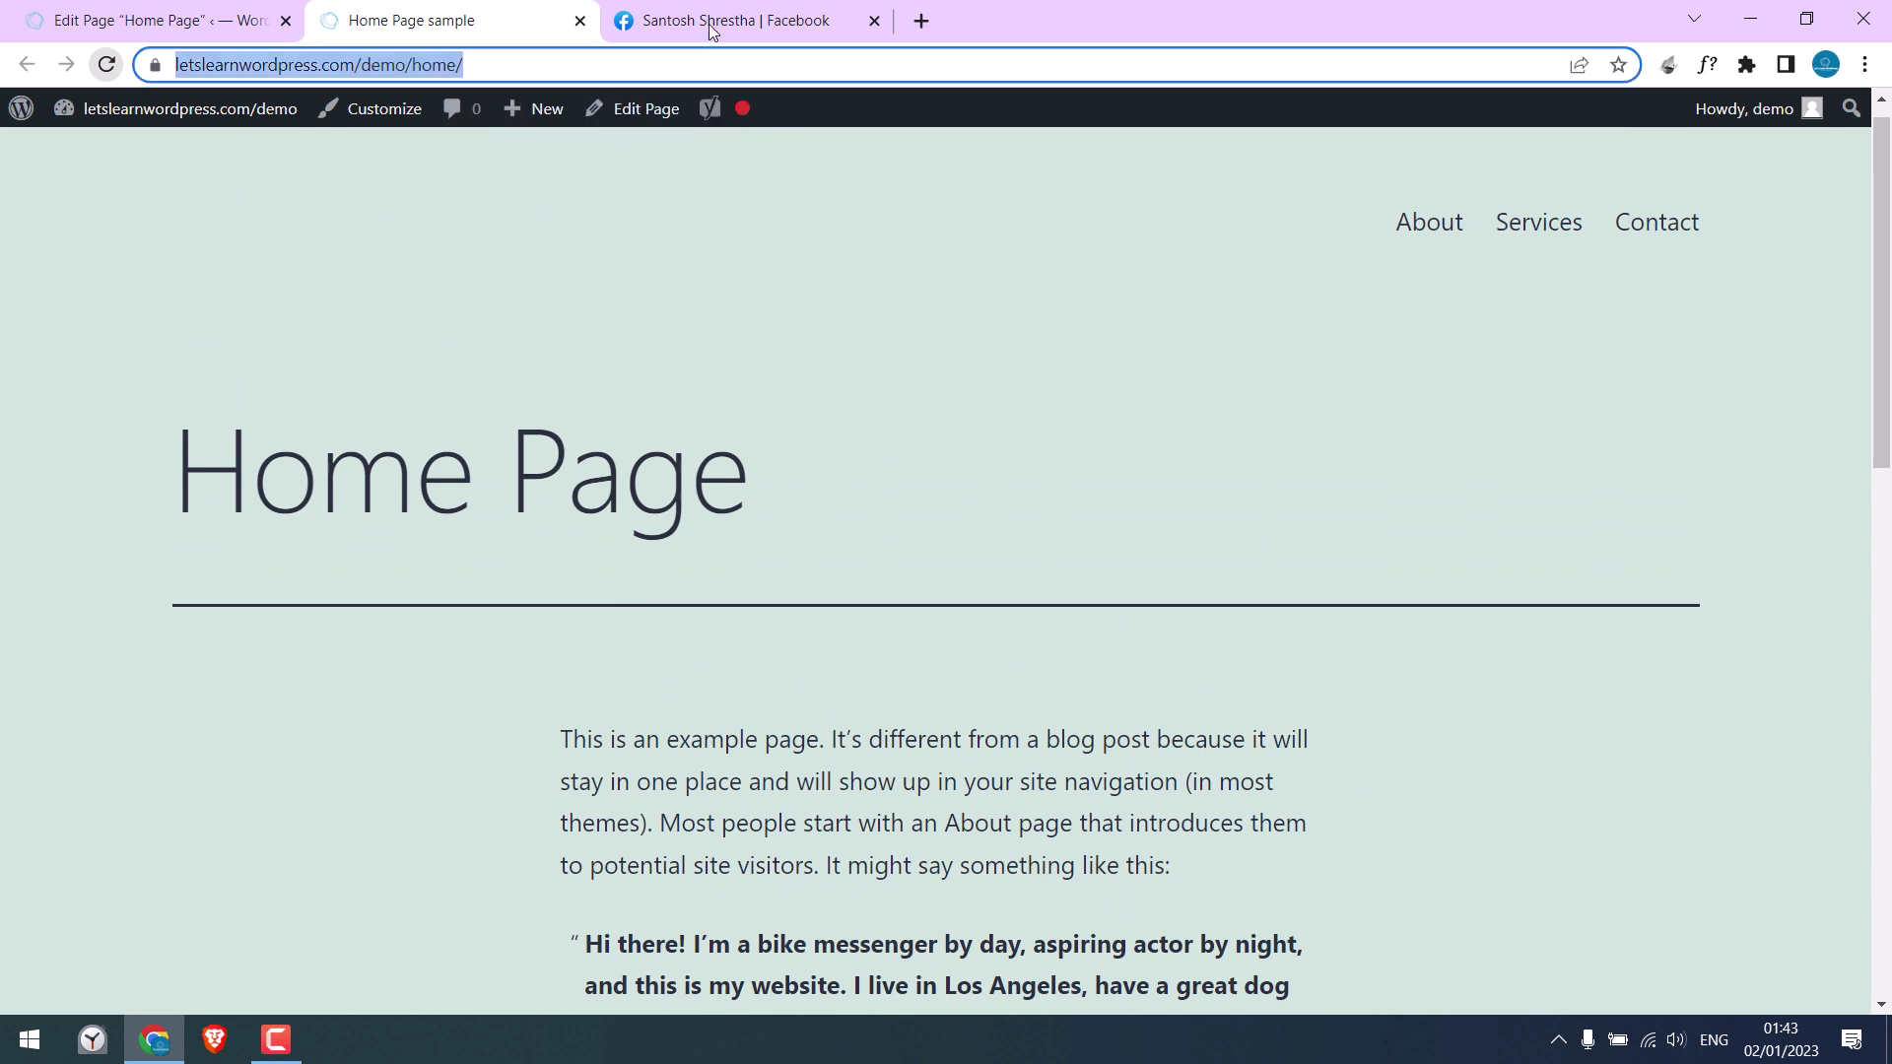
Step: Reload Facebook and paste the Home Page link into a new post
left_click(109, 67)
left_click(1080, 211)
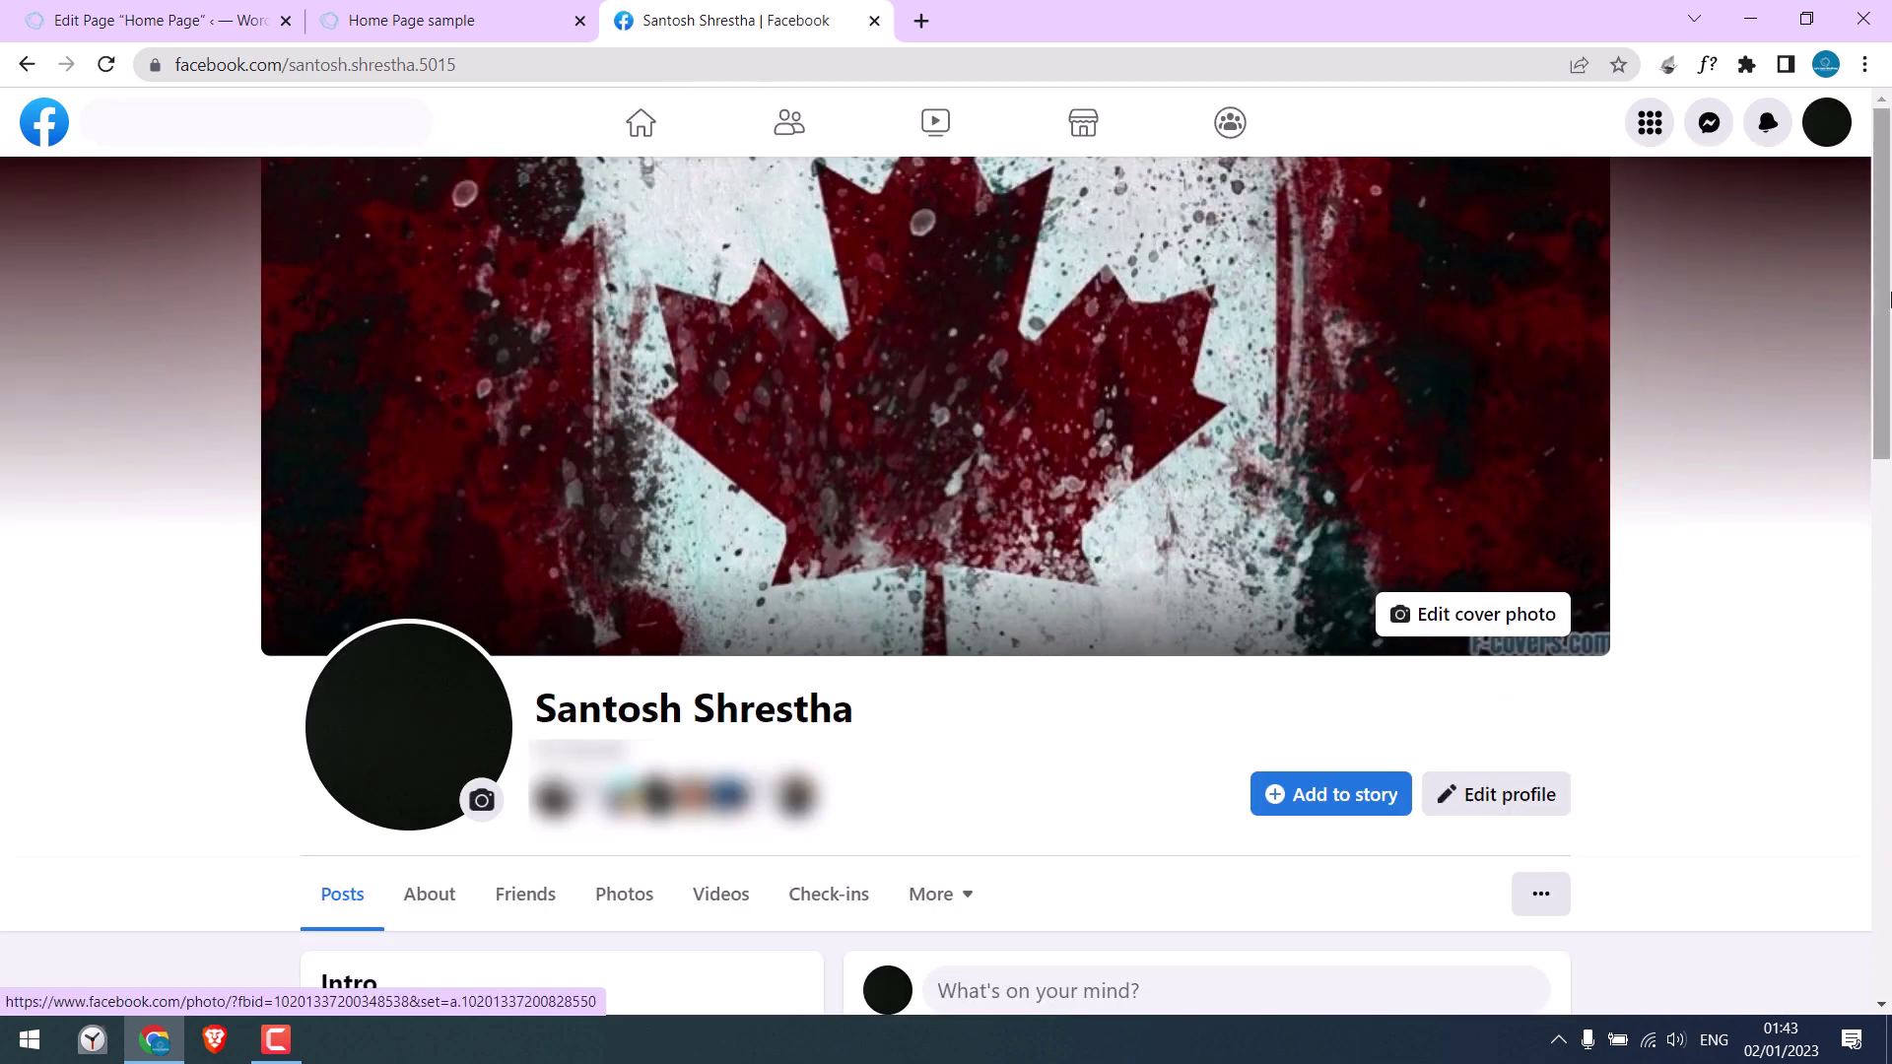
left_click_drag(1884, 157, 1884, 449)
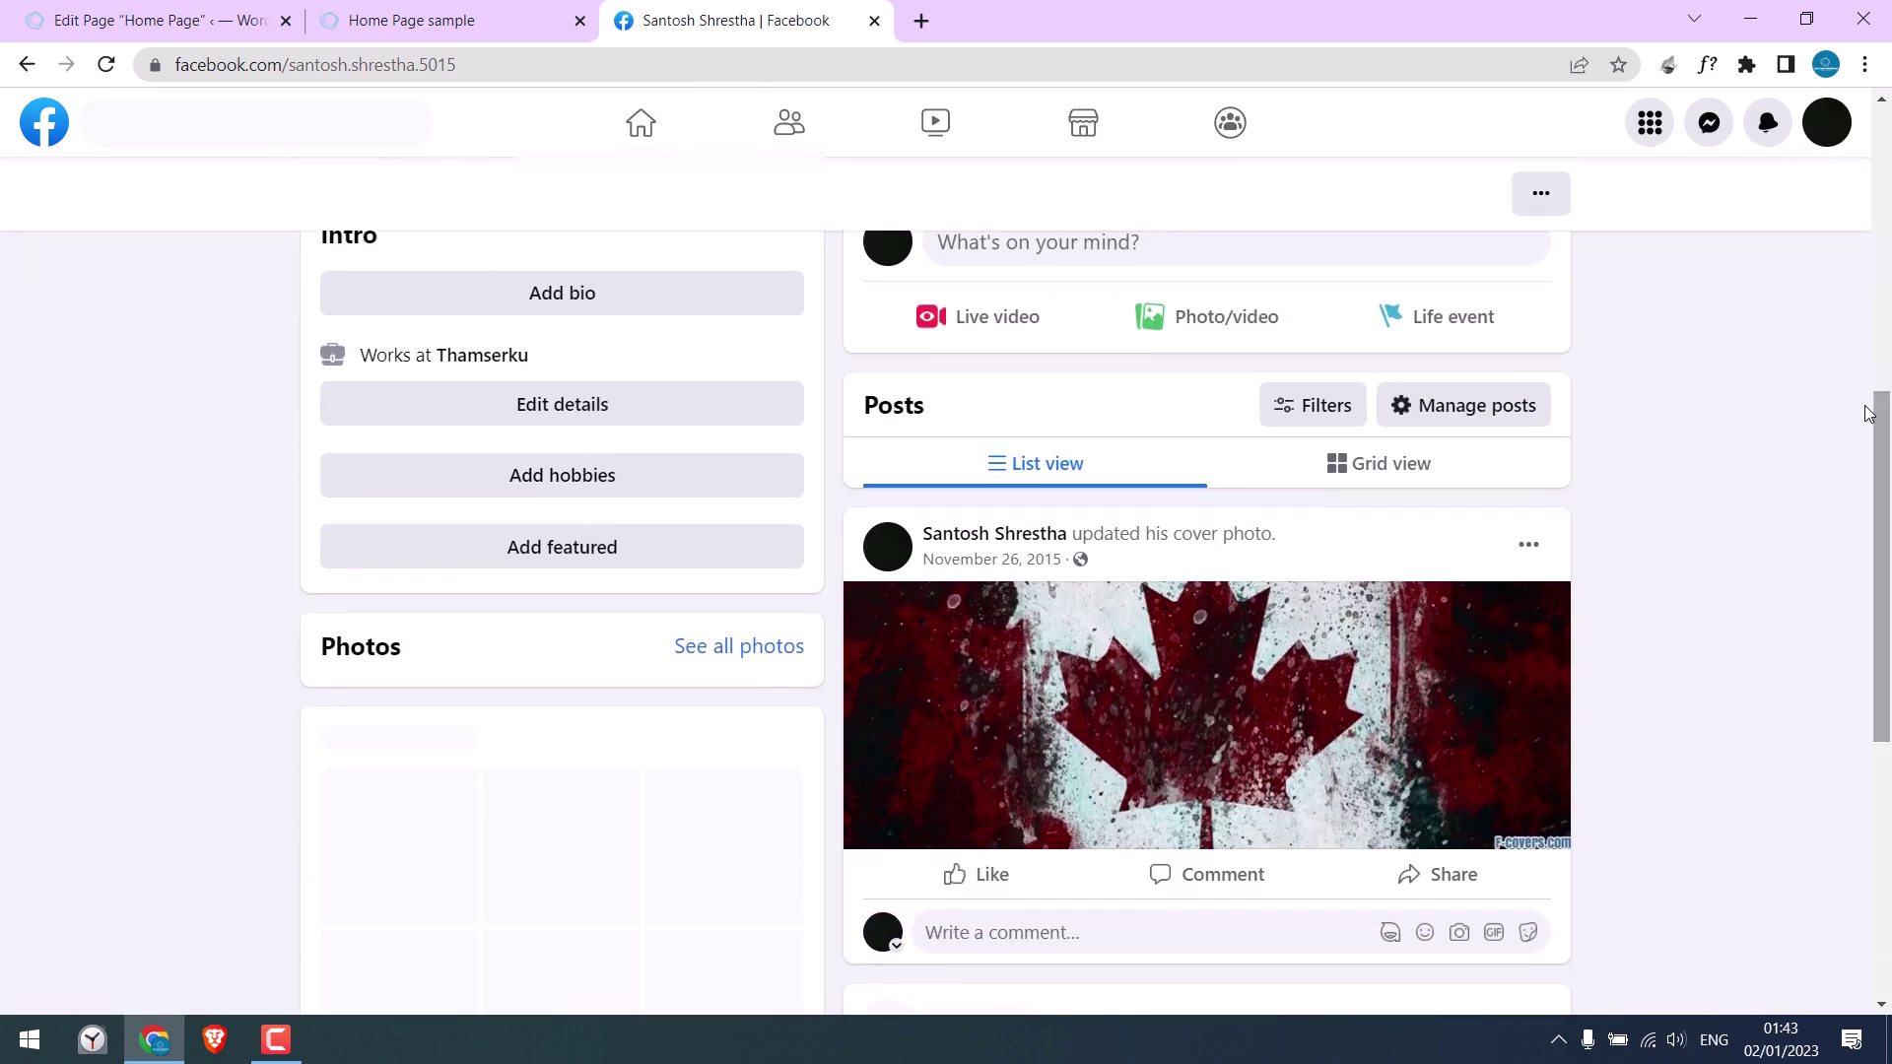
scroll(1165, 350, "up", 1)
left_click(1048, 366)
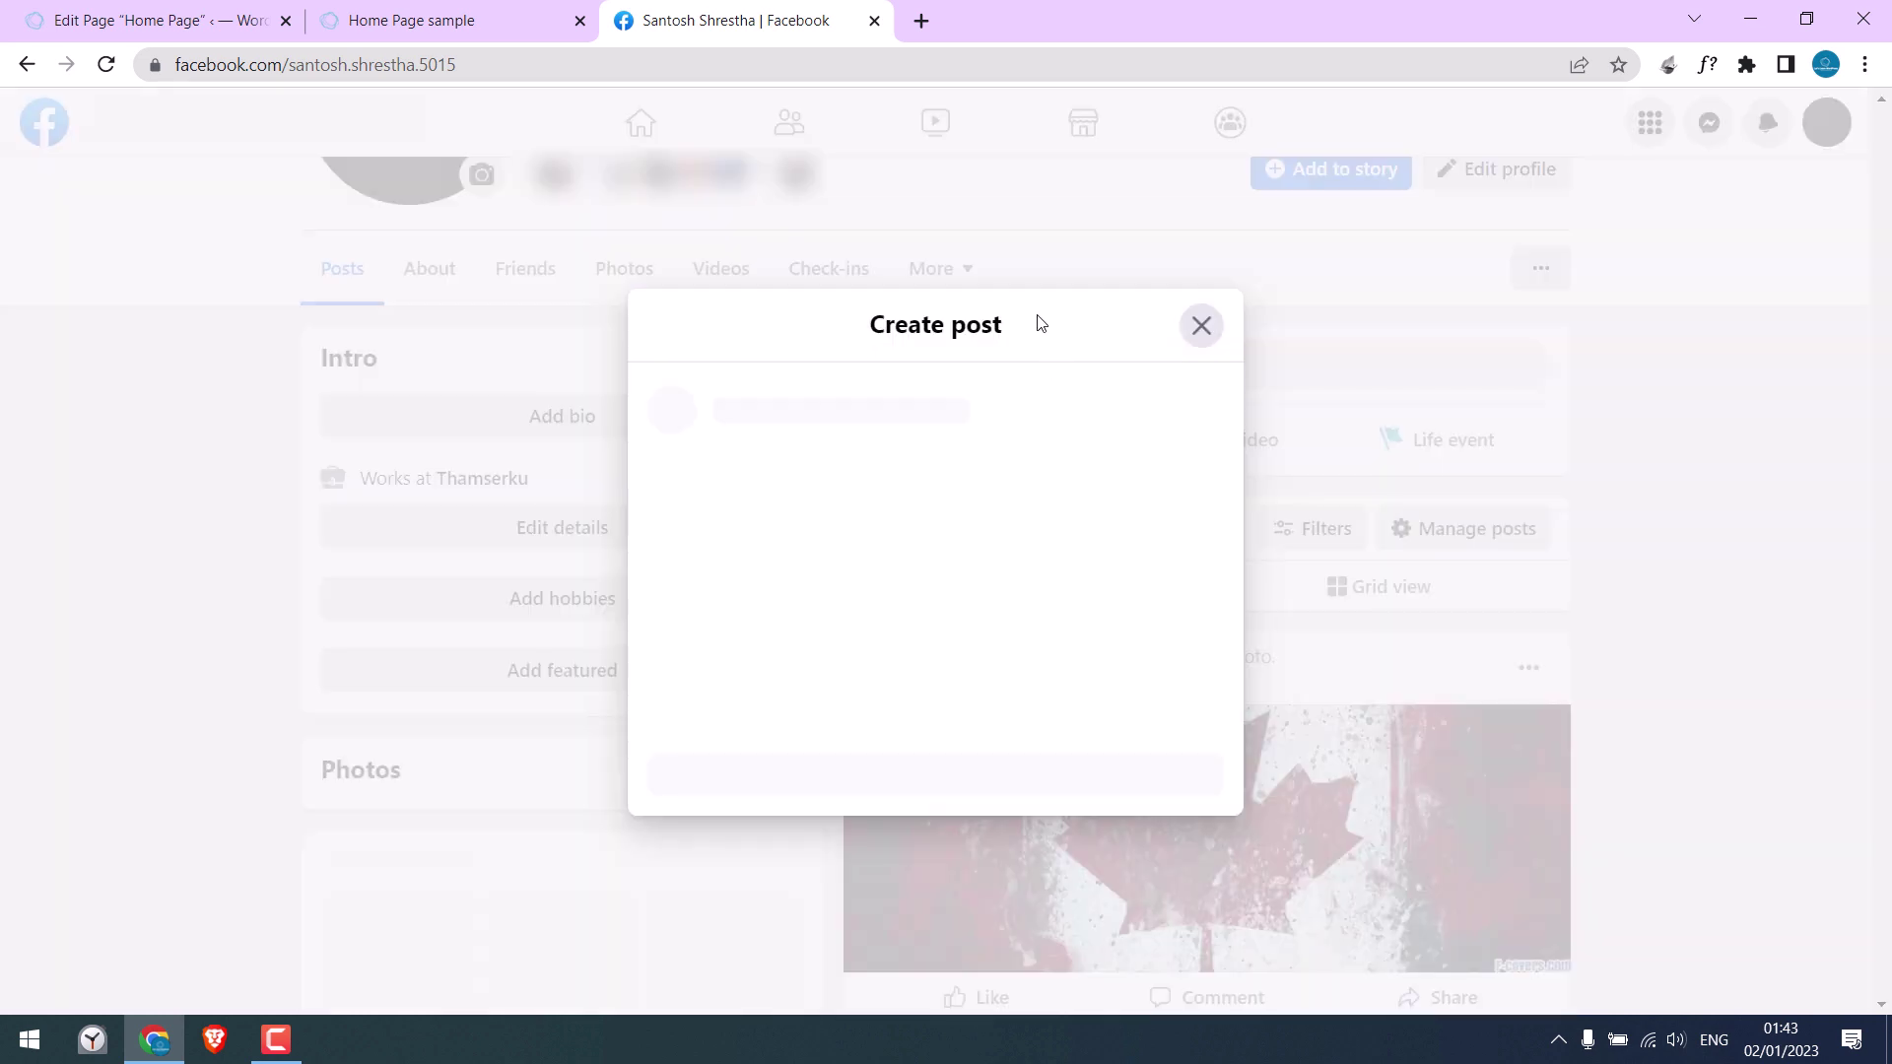
key("ctrl+v")
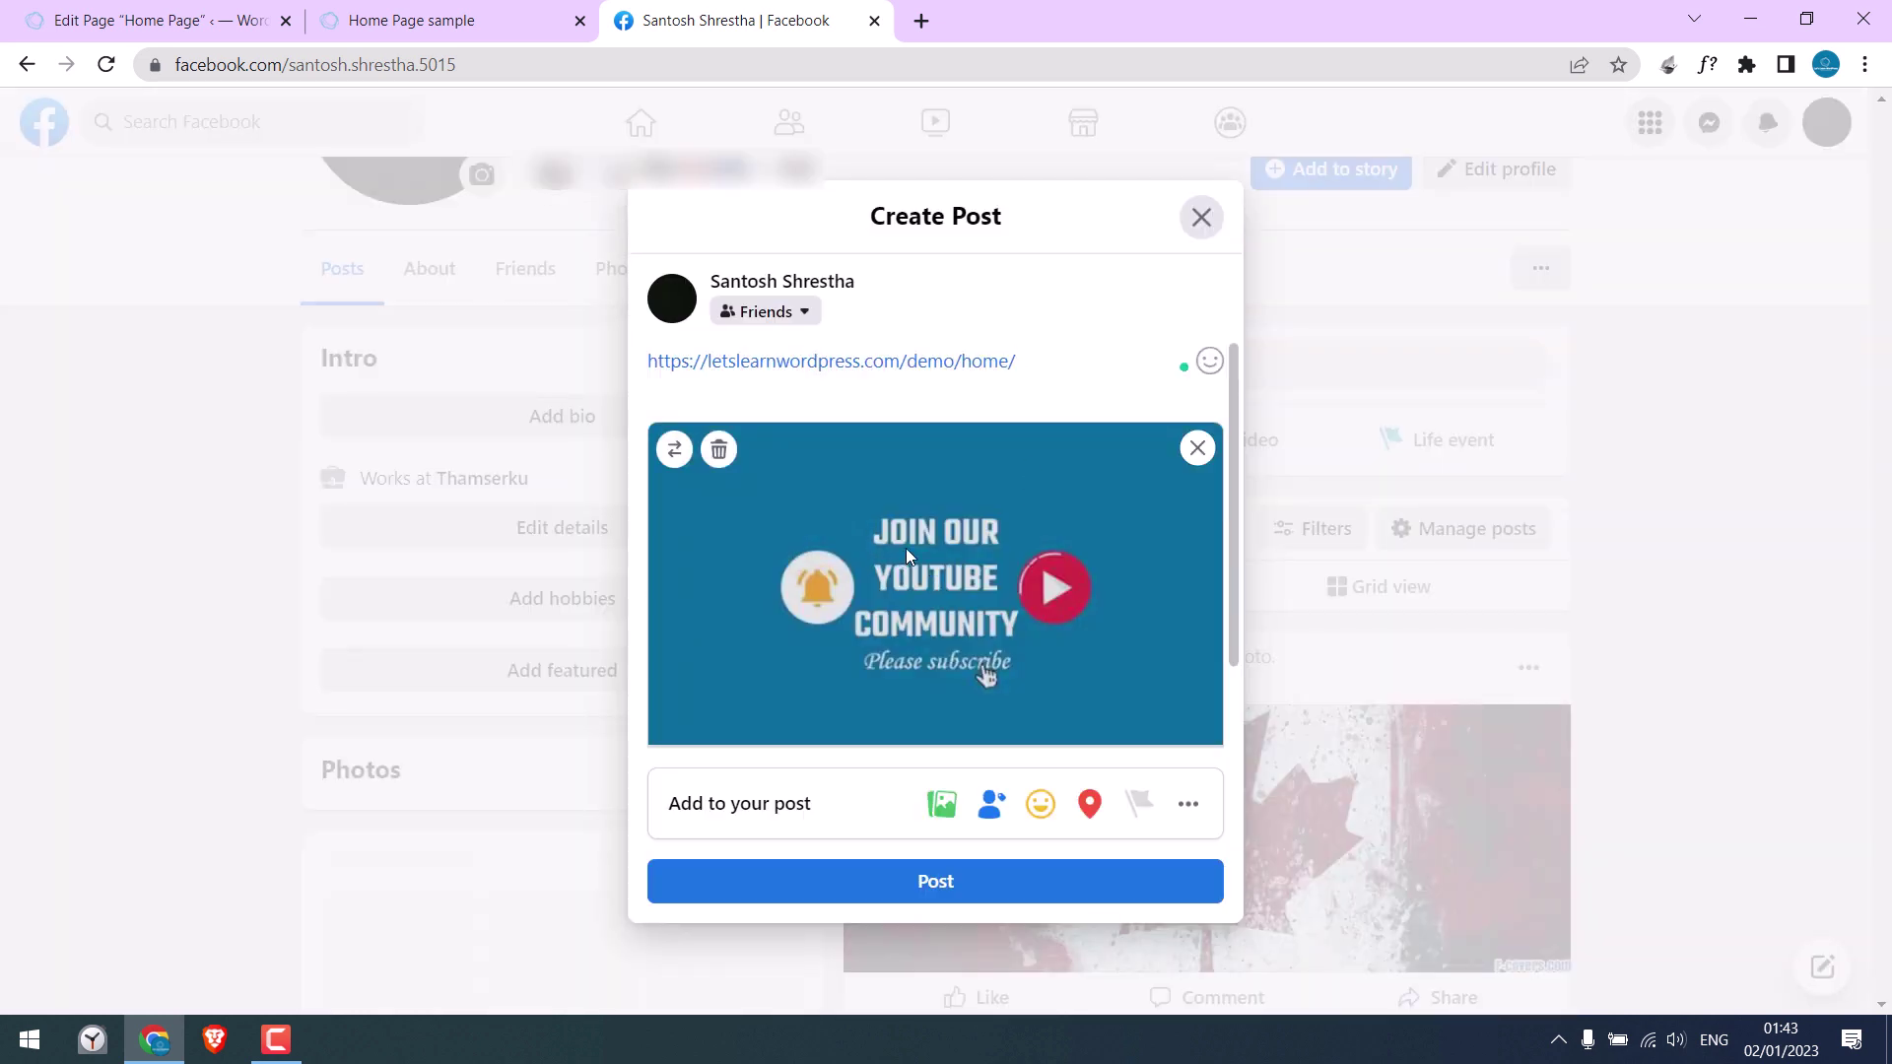
Step: Add the caption 'Write your text here' above the link and publish the post
left_click_drag(1232, 367, 1238, 524)
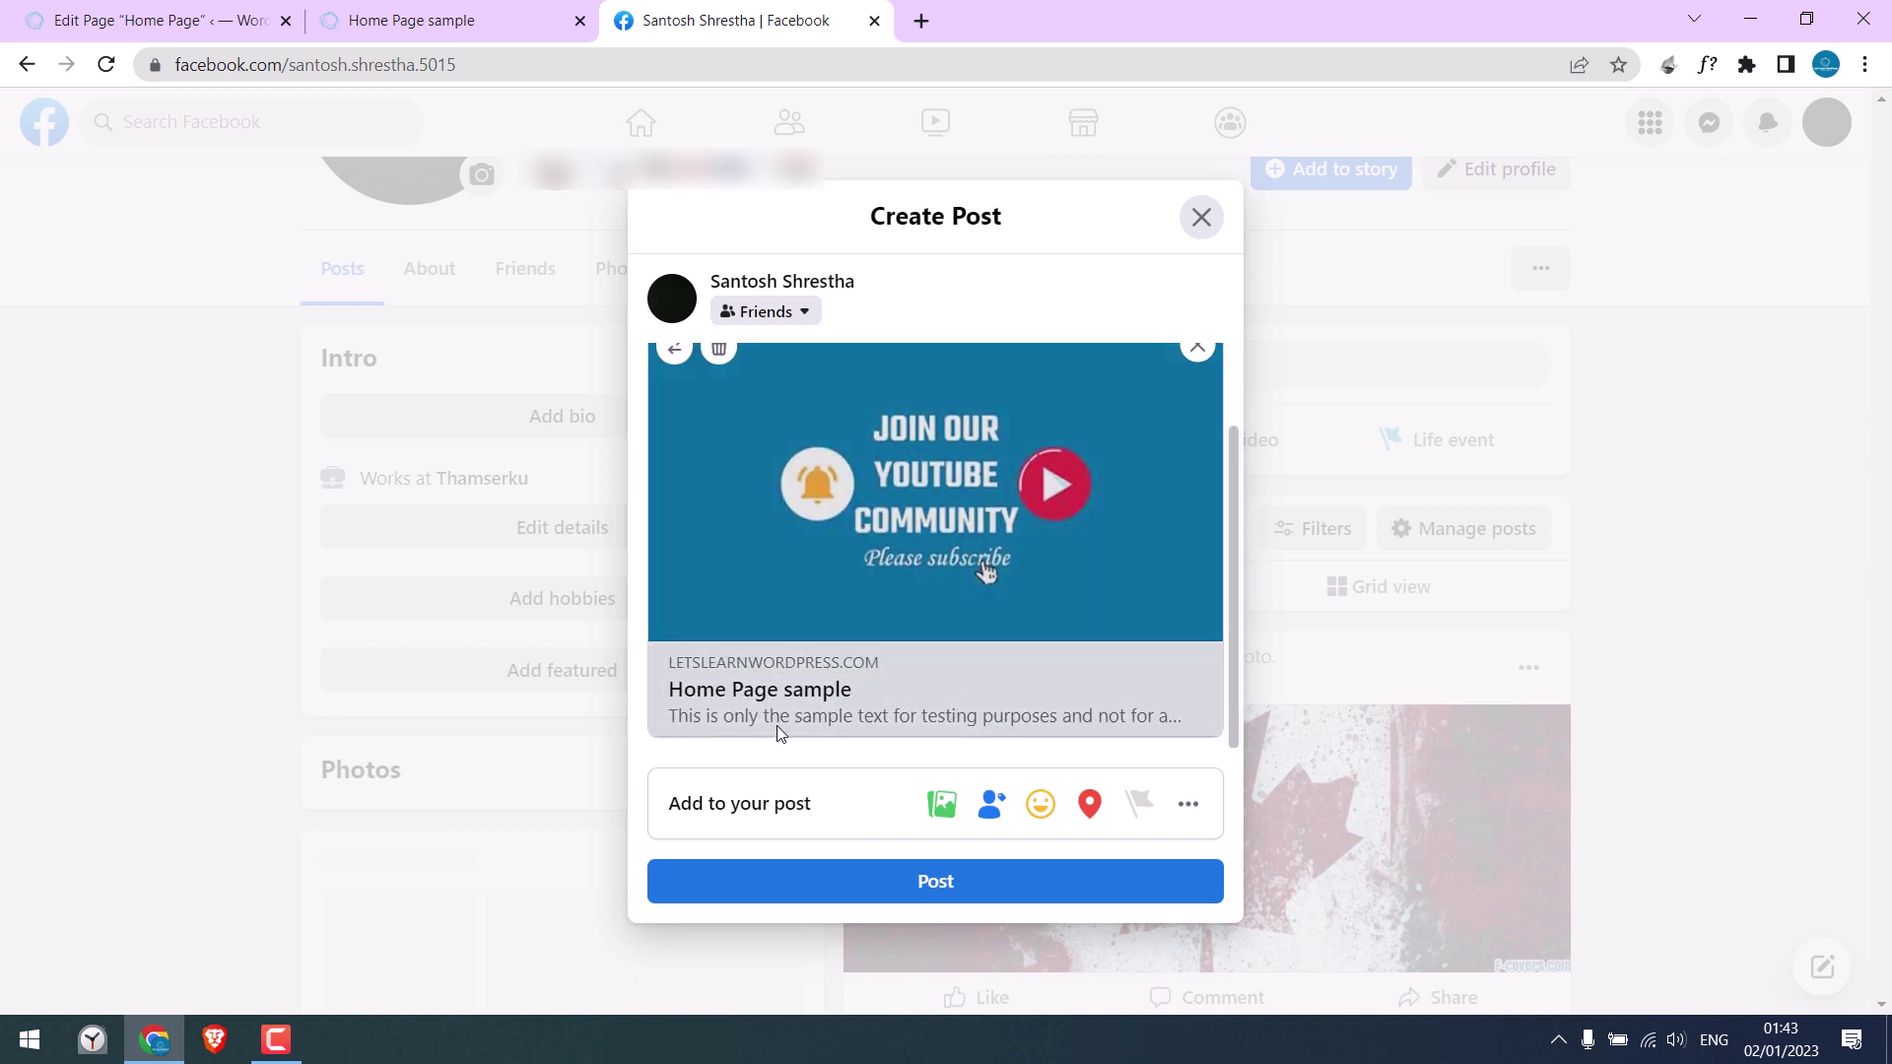
scroll(877, 400, "up", 2)
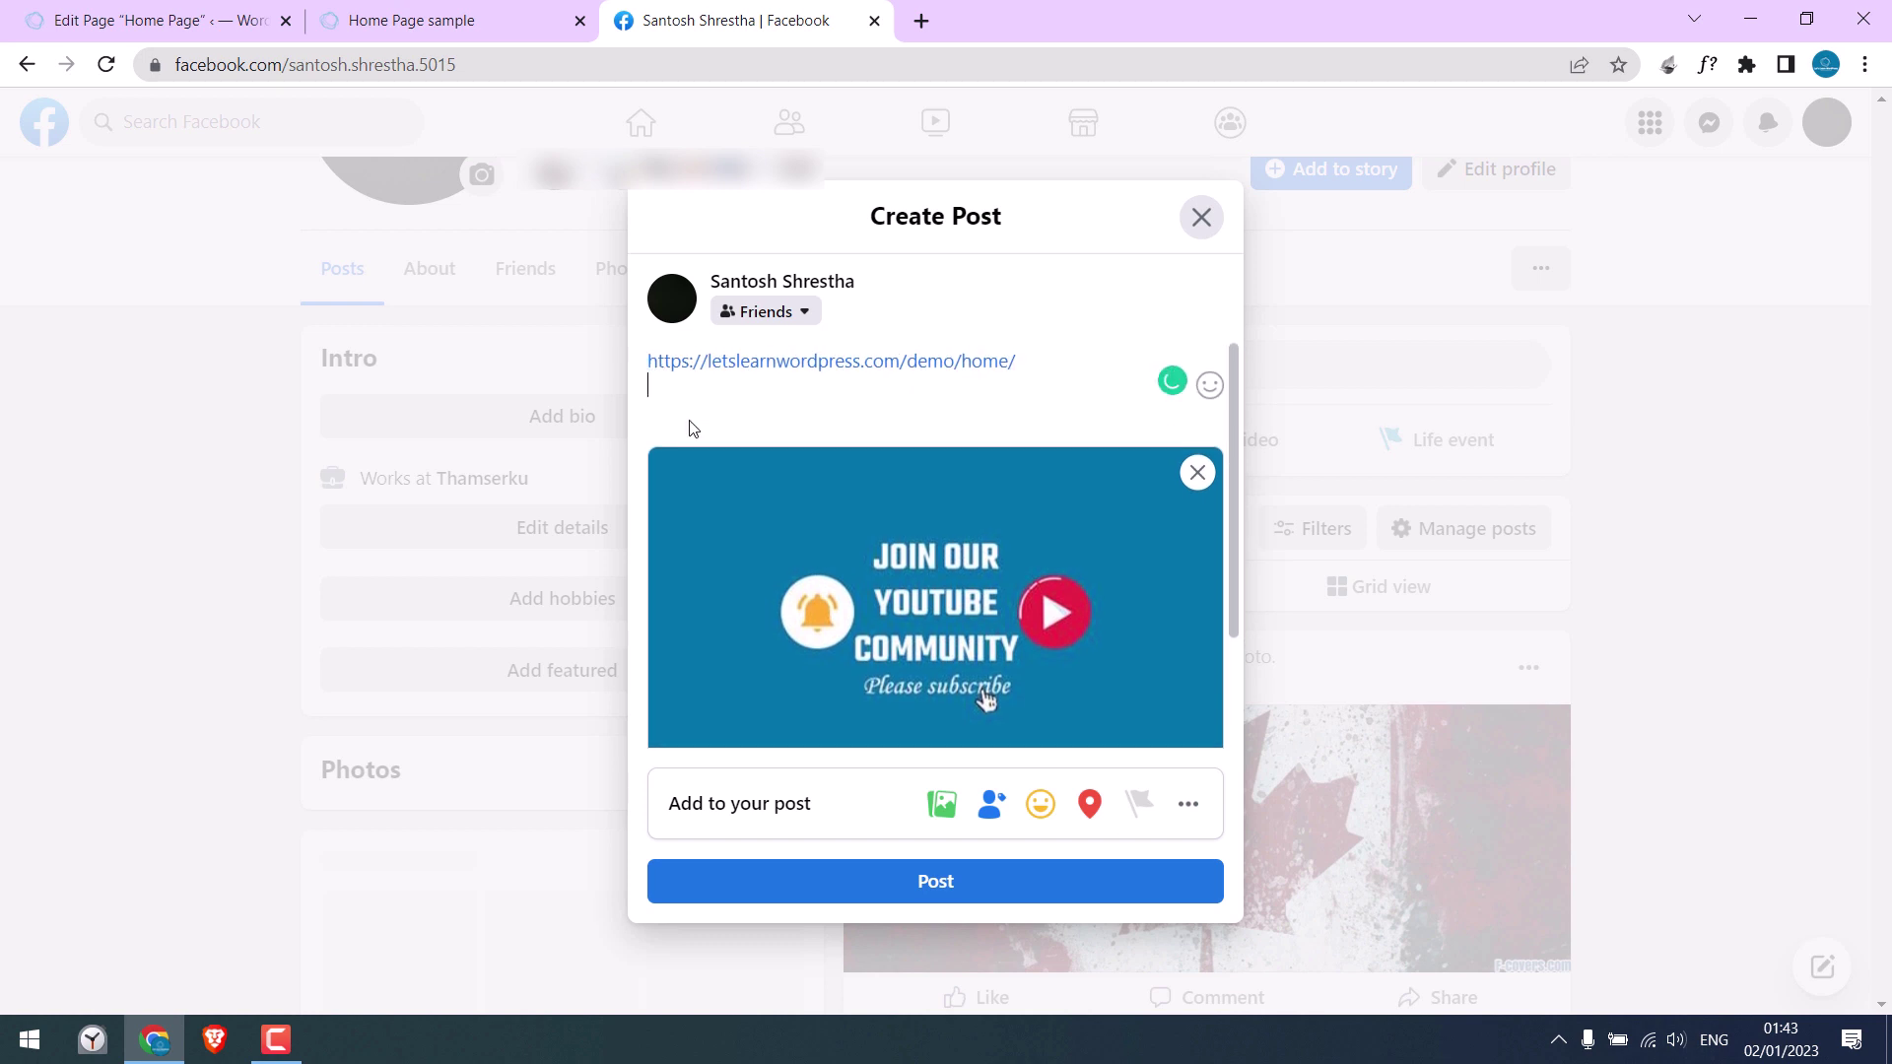
key("ctrl+a")
type("Write your ")
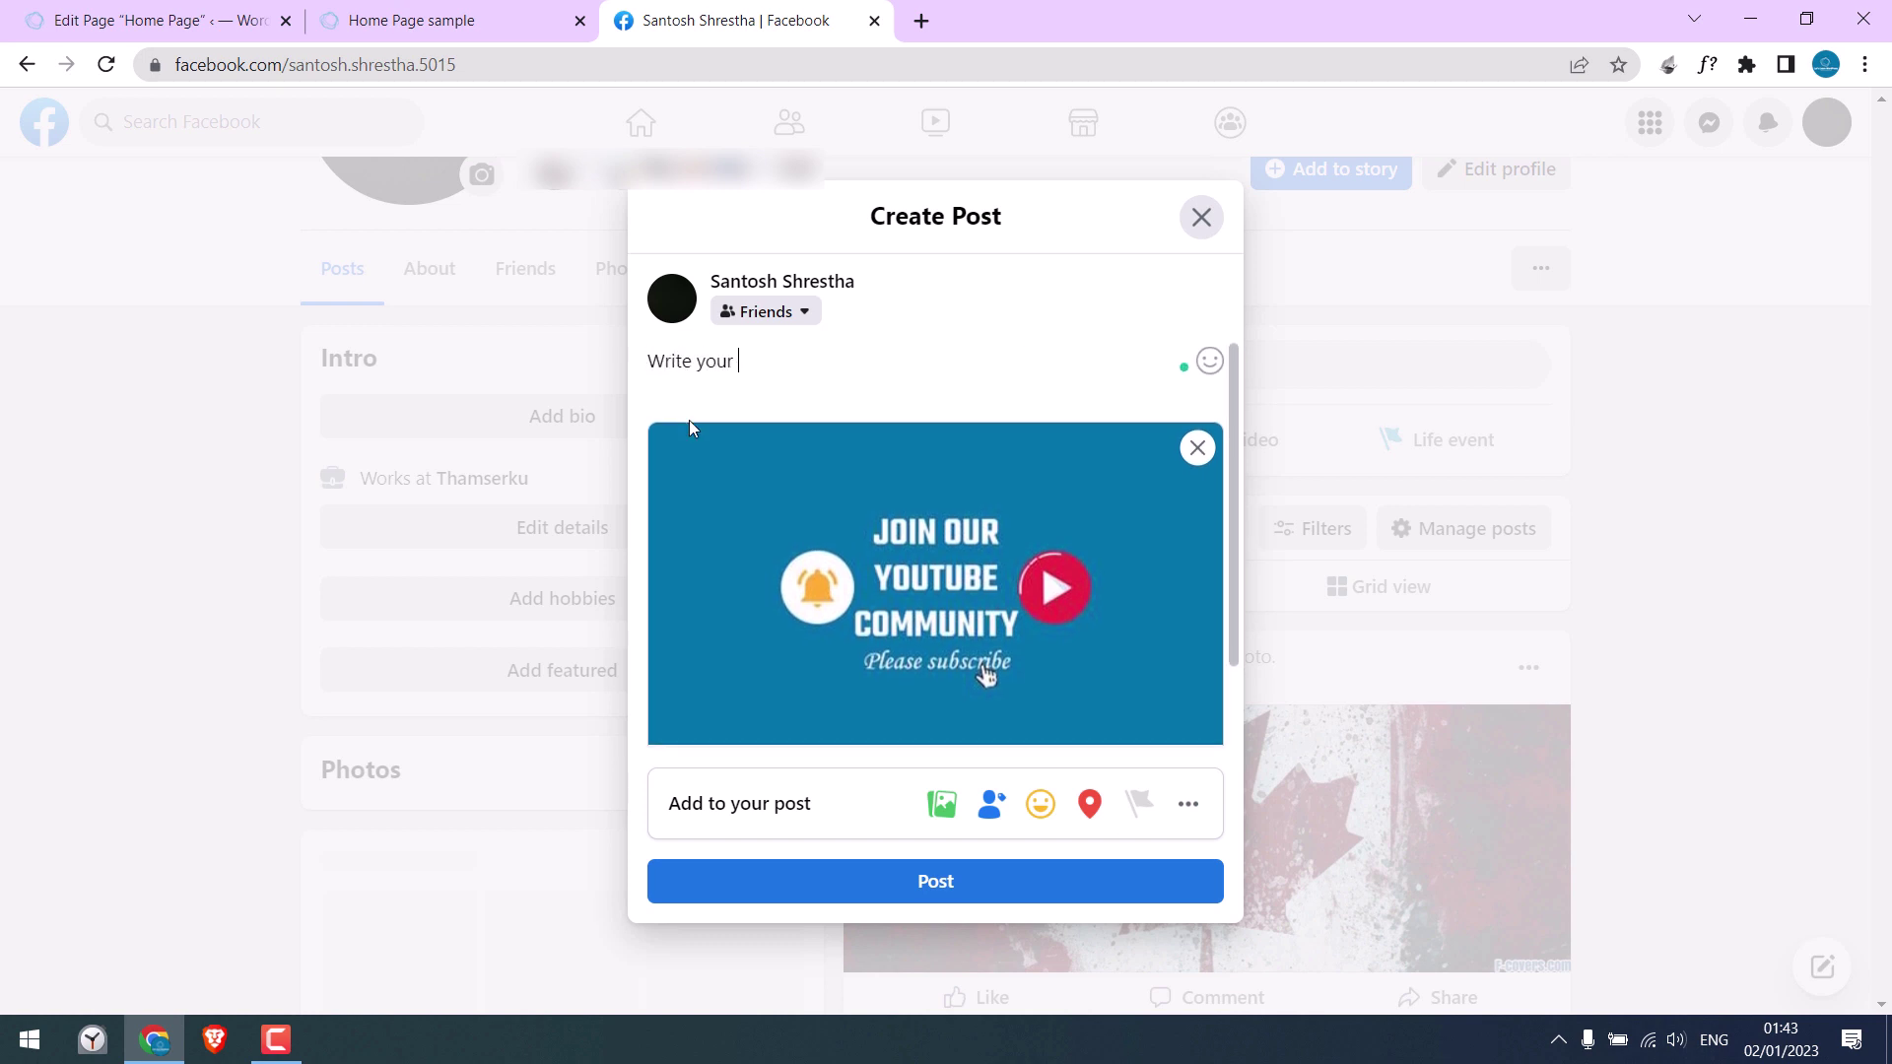
type("text here")
key("Return")
key("Return")
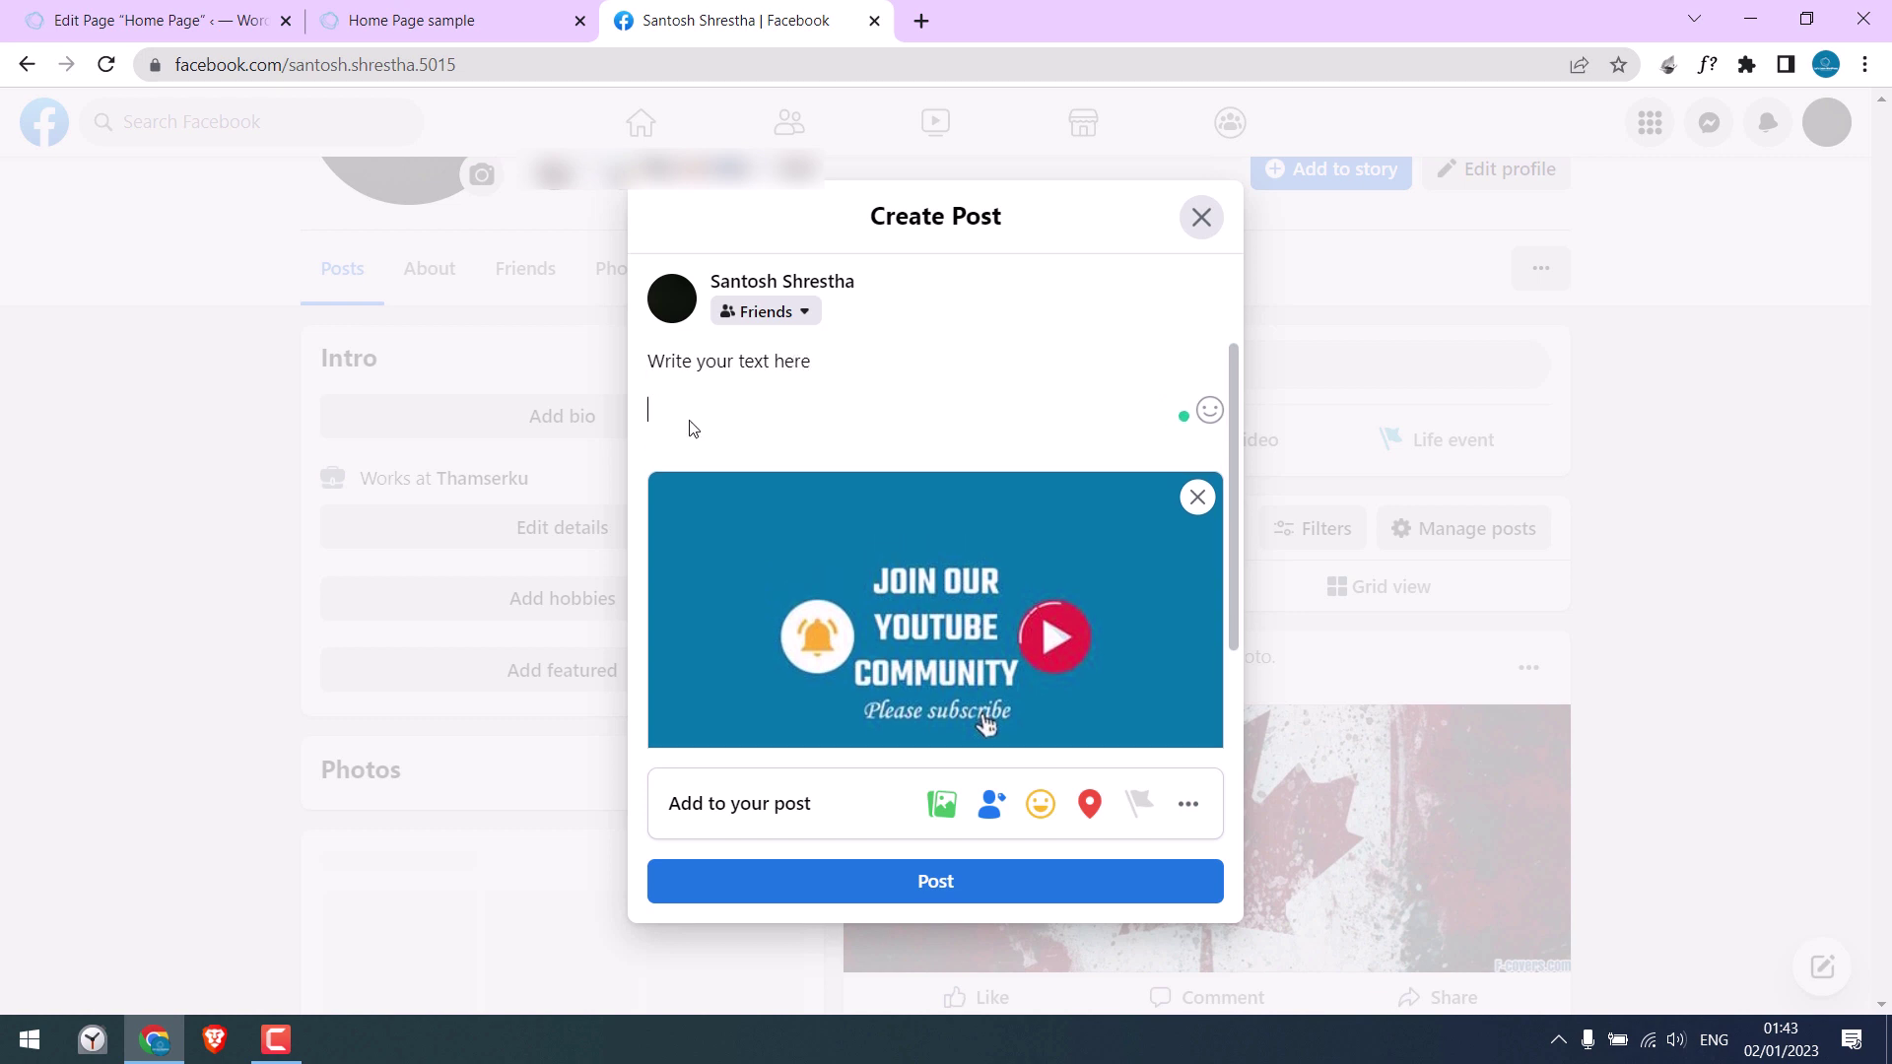
type("https://letslearnwordpress.com/demo/home/")
left_click(952, 880)
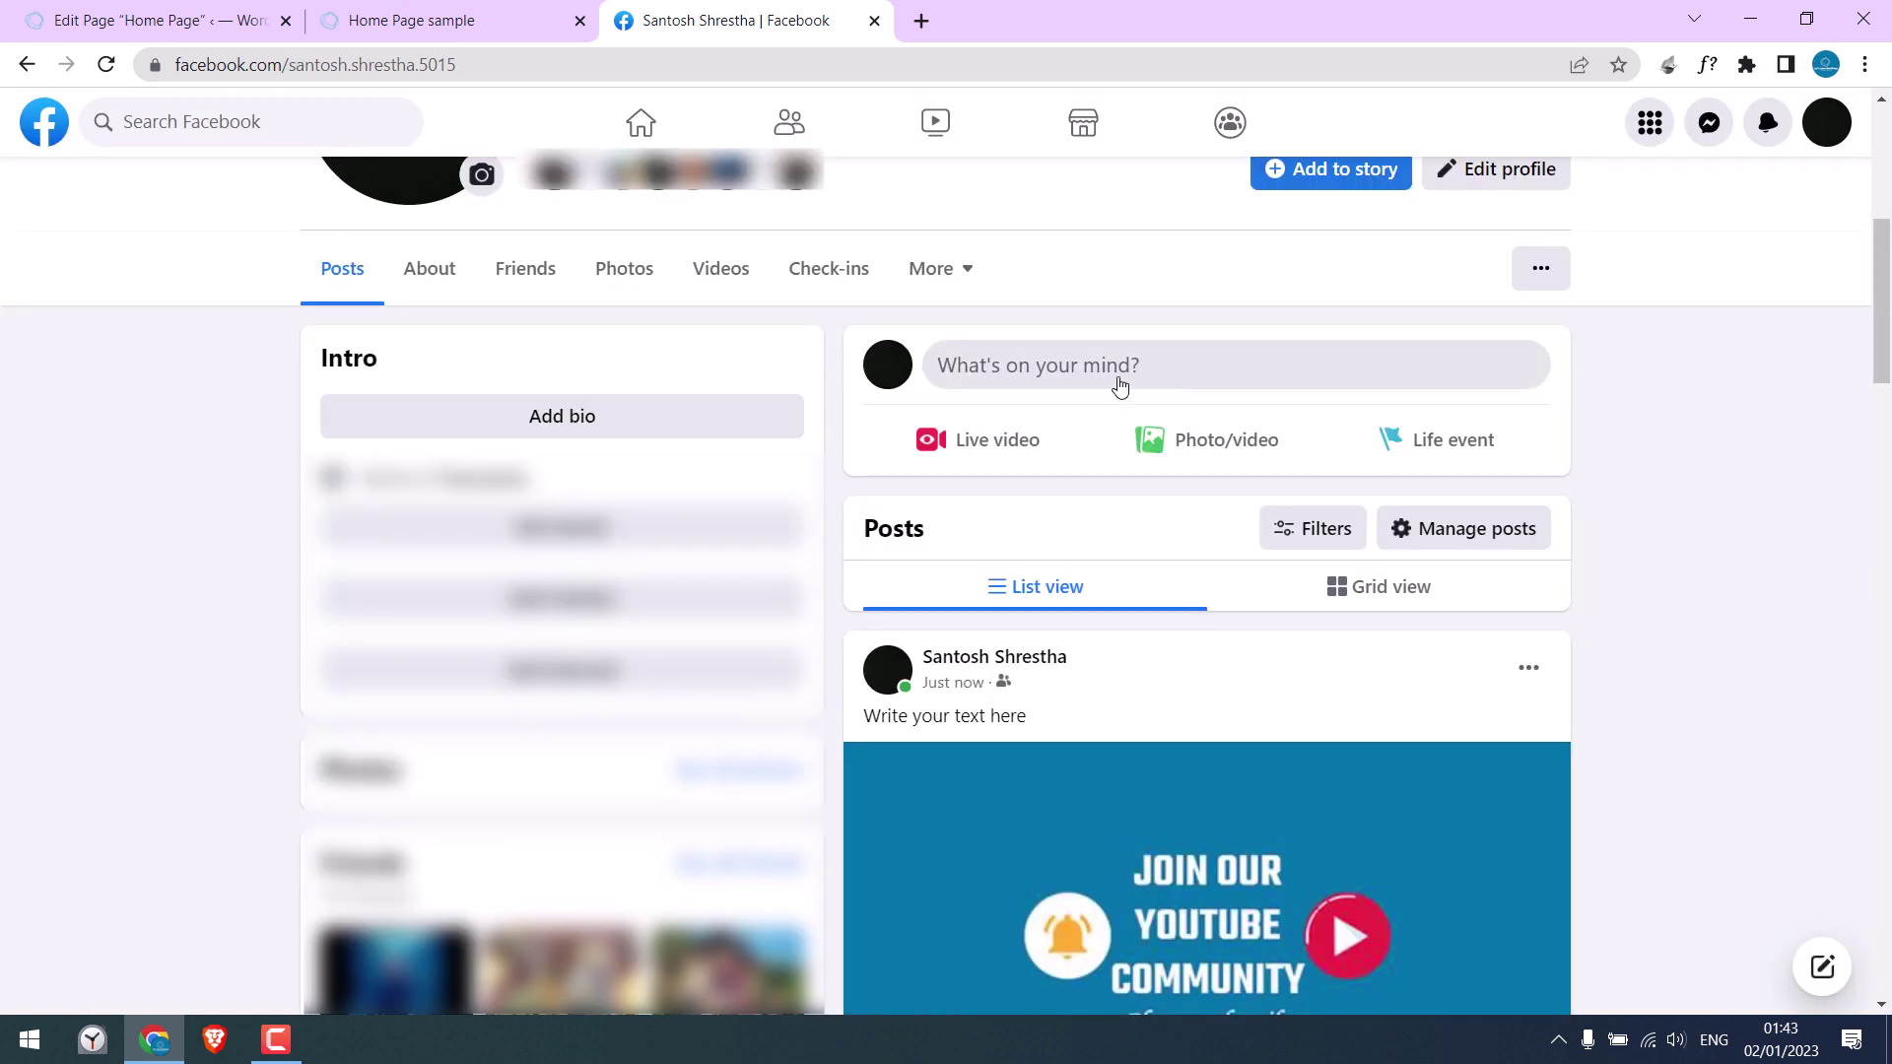
Step: Scroll to the new post's link card showing the "Home Page sample" title and sample description
scroll(1266, 678, "down", 4)
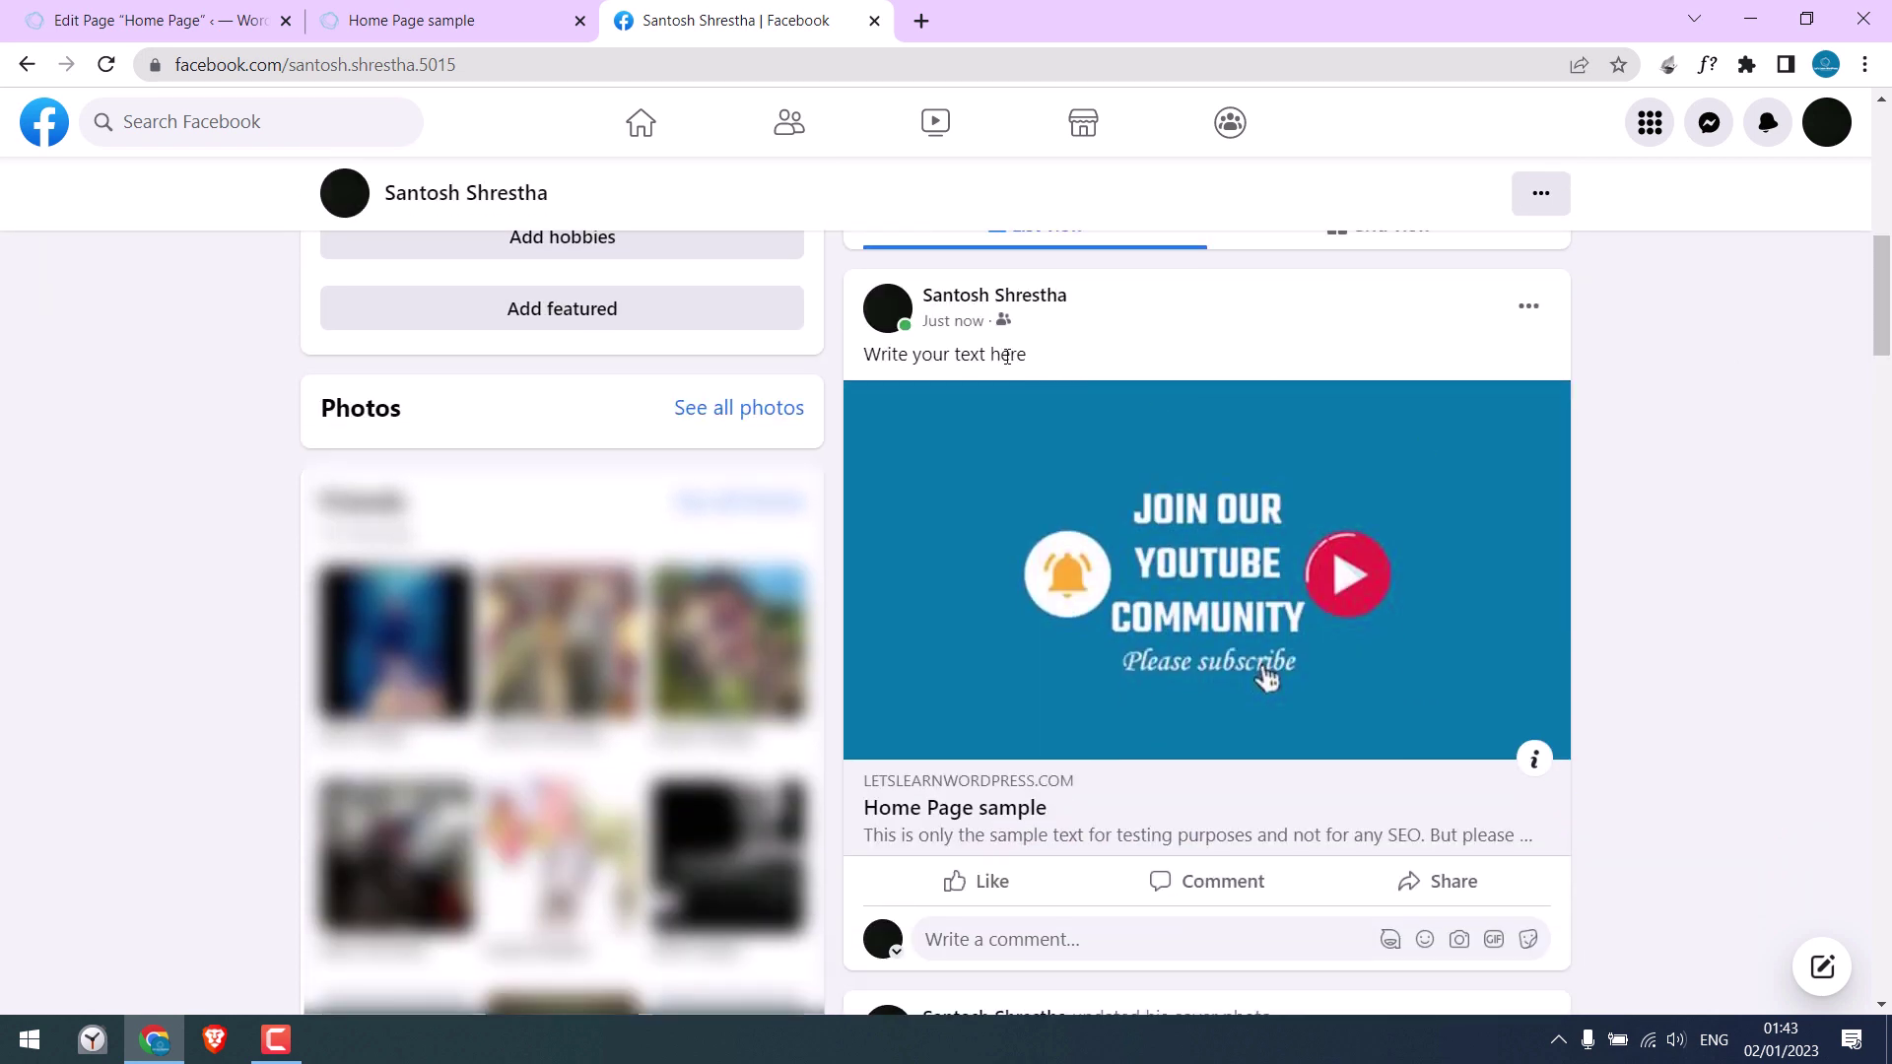